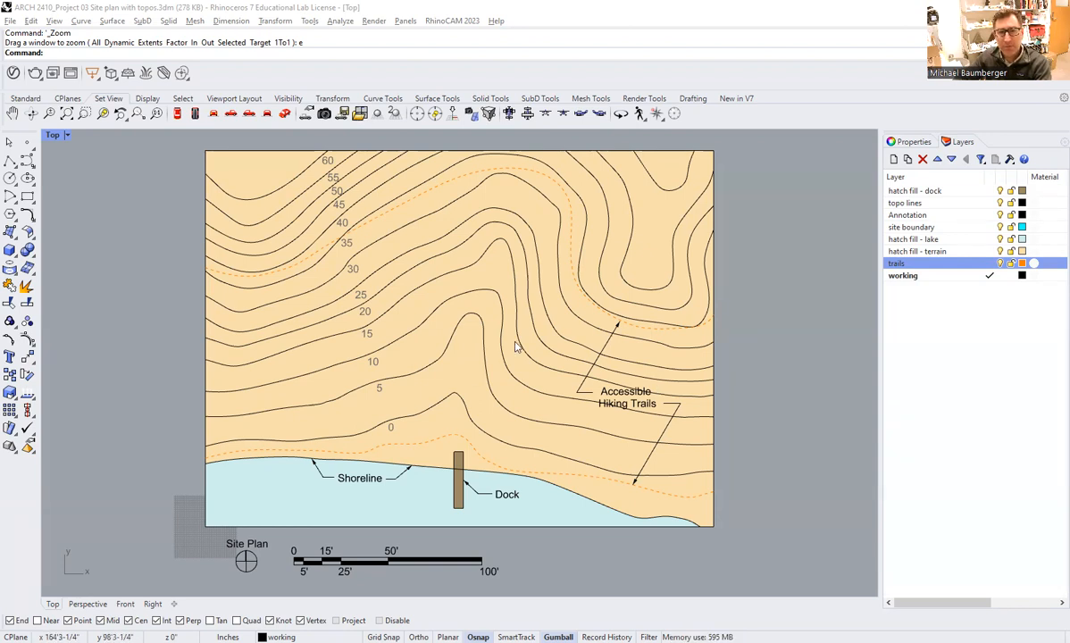
Switch from the Top view to a maximized Perspective view of the site plan.
scroll(483, 317, "down", 3)
scroll(487, 313, "up", 4)
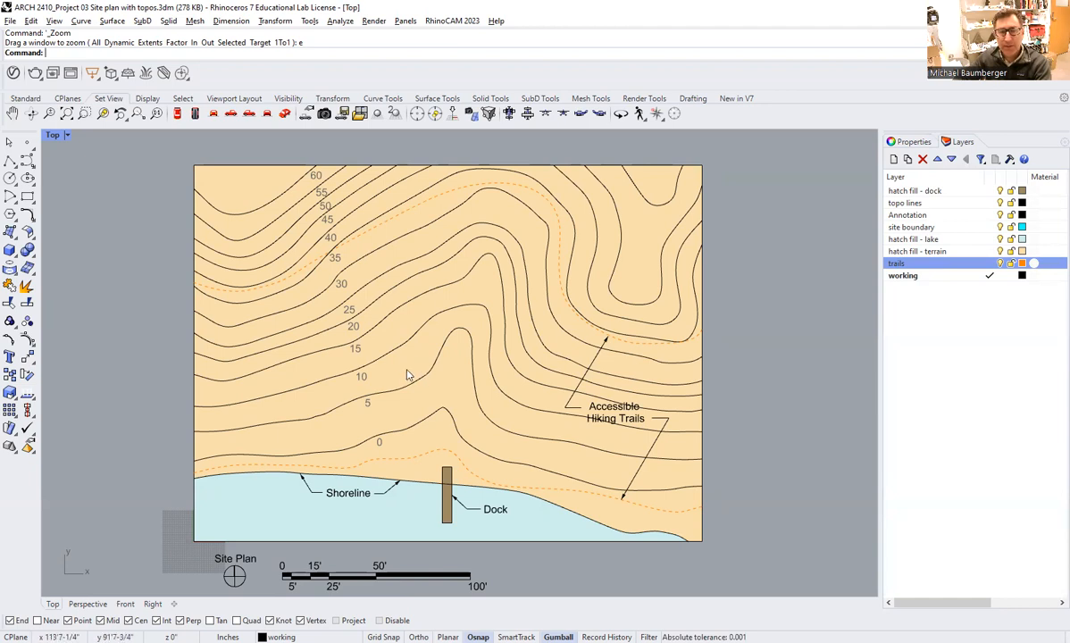
right_click_drag(428, 370, 449, 365)
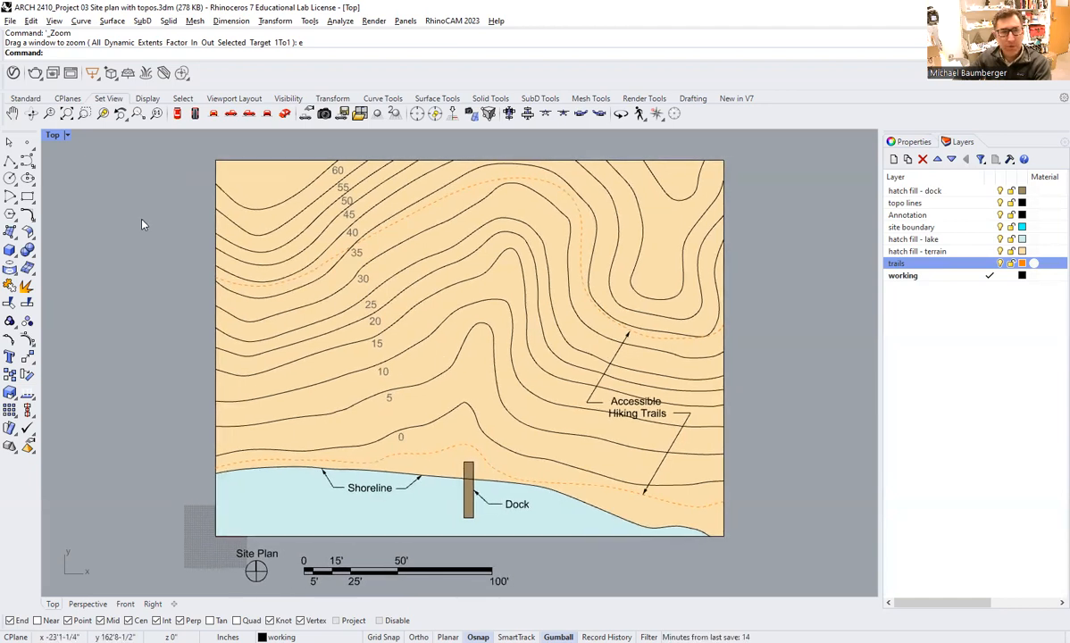
double_click(53, 135)
double_click(488, 135)
right_click_drag(426, 259, 421, 329)
right_click_drag(421, 329, 400, 341, "shift")
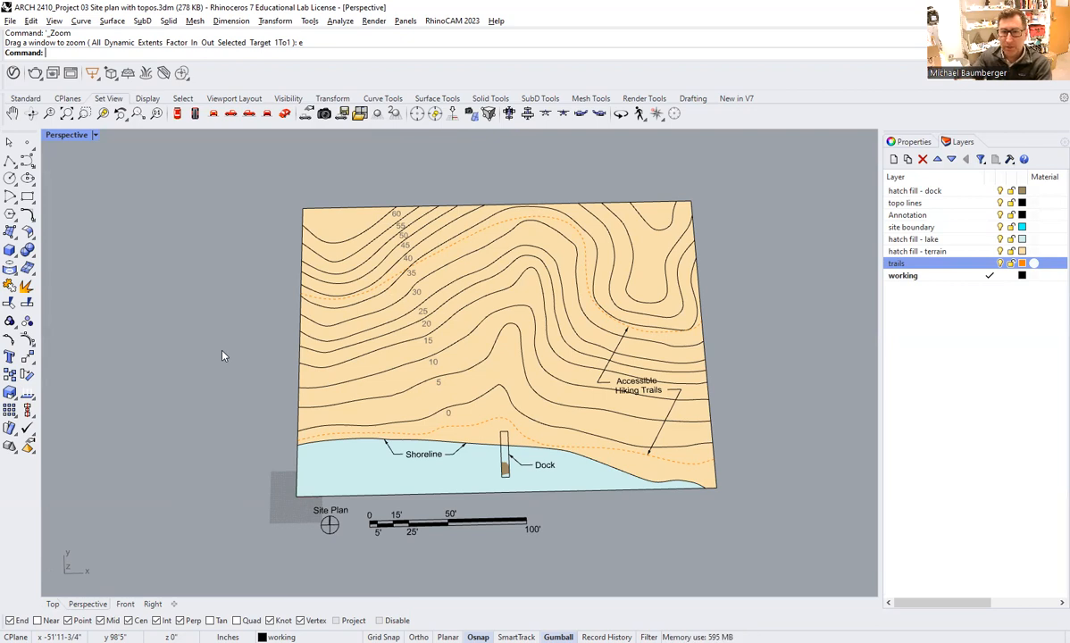
right_click_drag(232, 372, 202, 347)
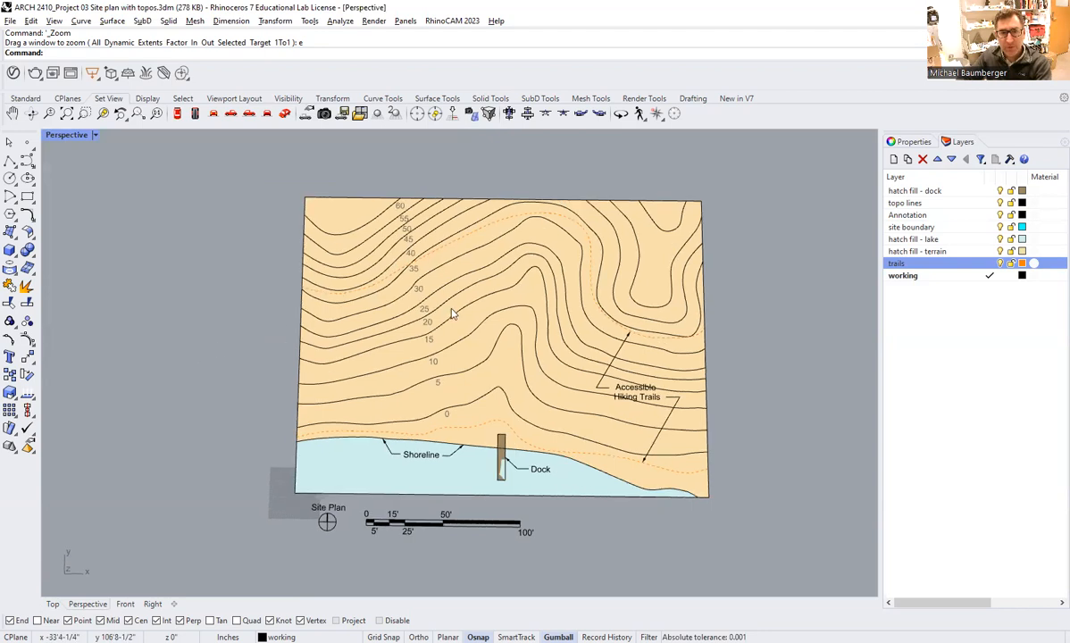
right_click_drag(456, 312, 430, 309, "shift")
scroll(434, 312, "up", 2)
right_click_drag(464, 364, 464, 345, "shift")
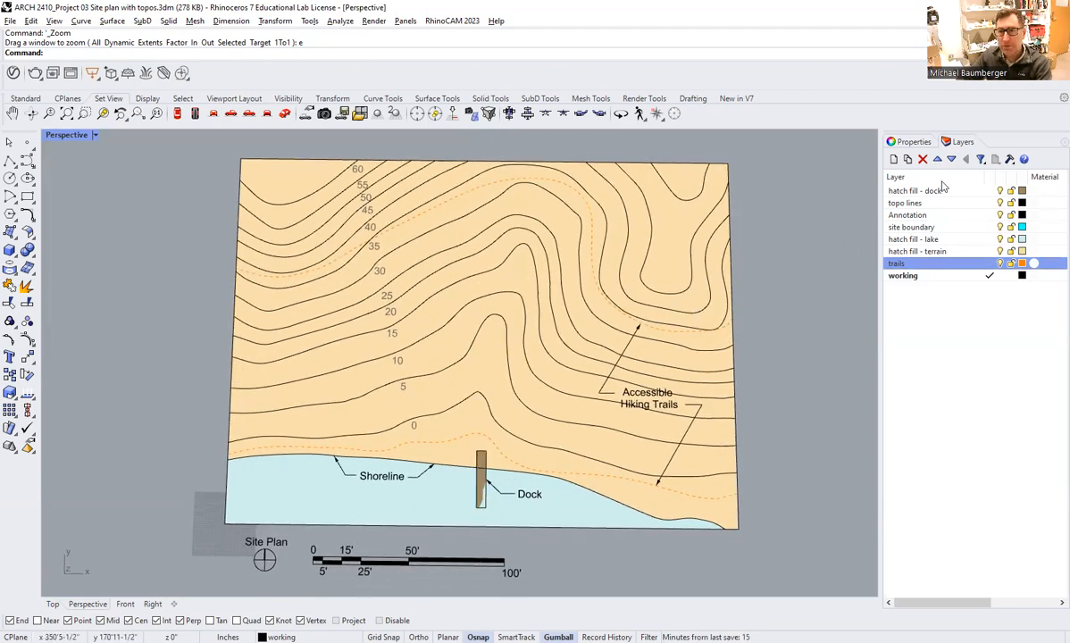
Hide the three hatch fill layers (dock, lake, terrain) plus the Annotation and trails layers, leaving only topo lines and site boundary.
left_click(1000, 190)
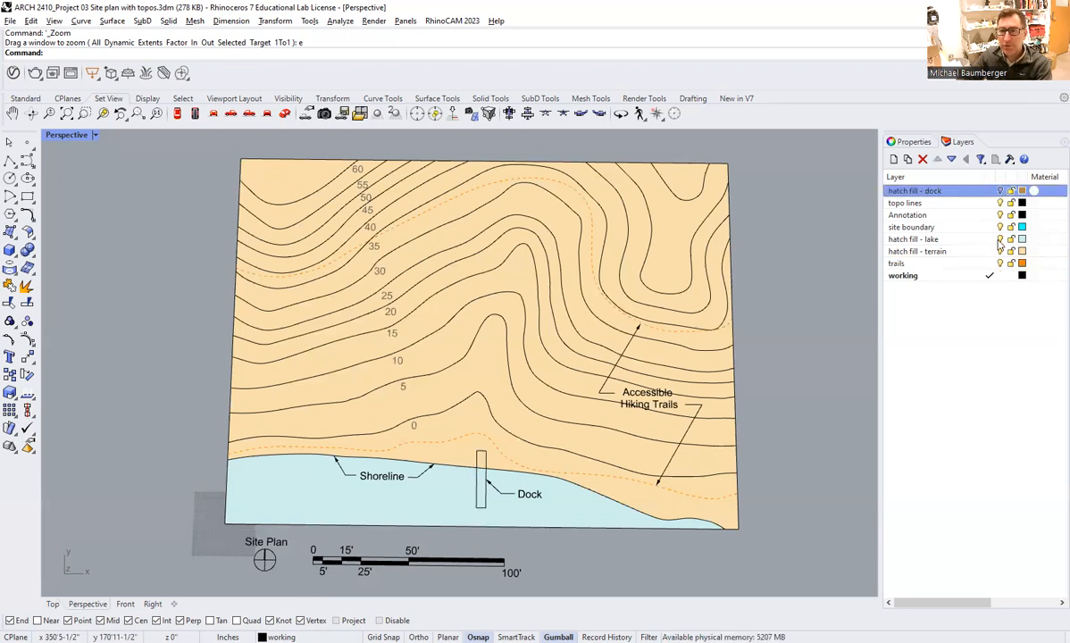
left_click(999, 238)
left_click(999, 251)
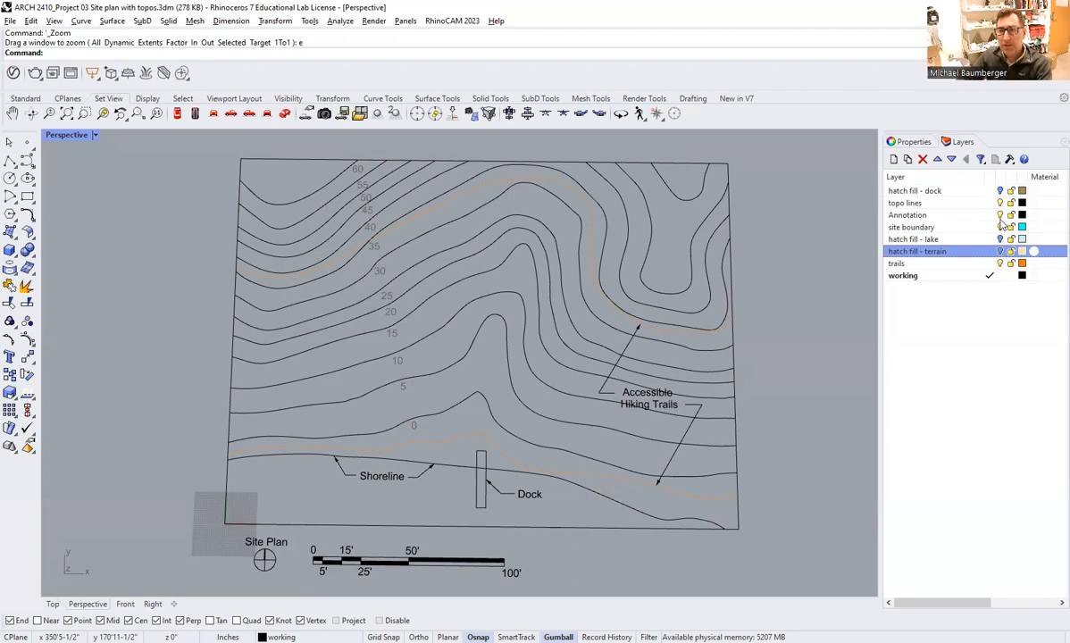
left_click(999, 215)
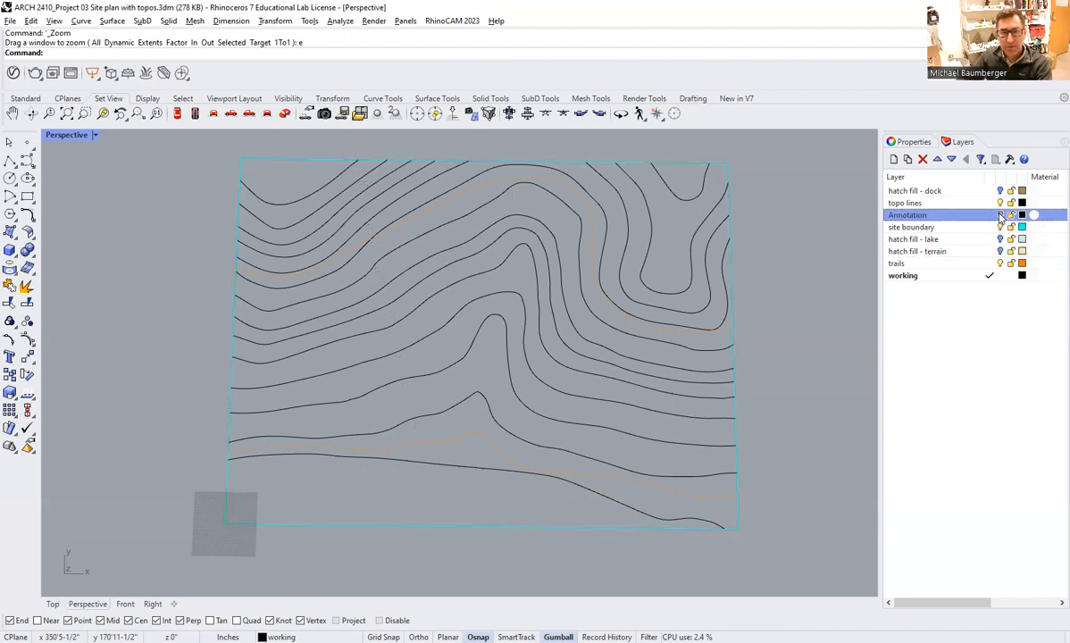
left_click(999, 264)
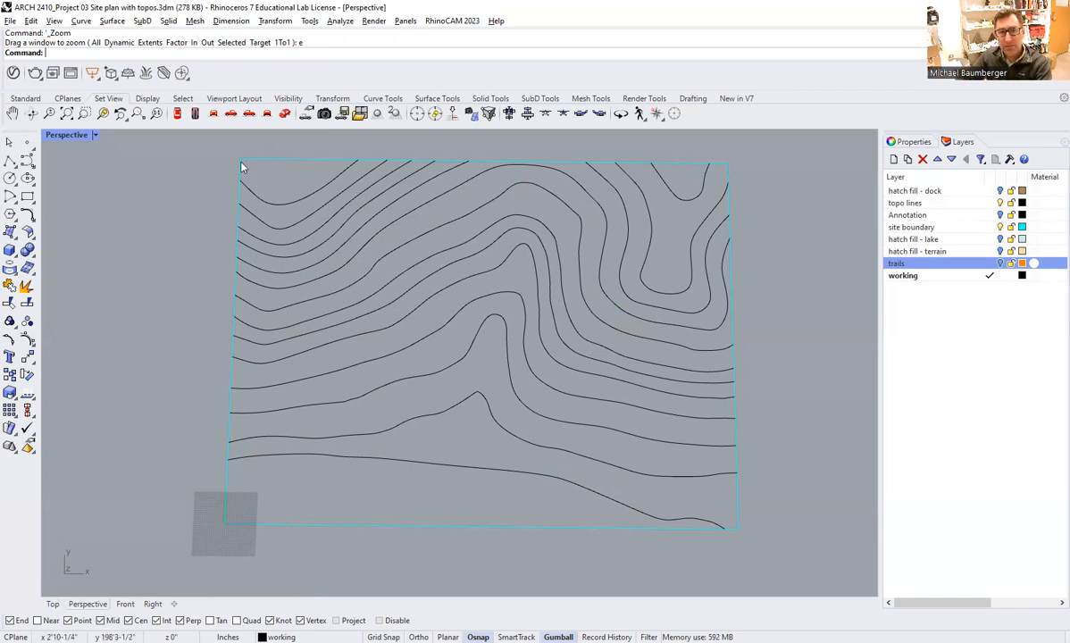
Match the shoreline and 0' contour curves to their elevation labels by temporarily showing the Annotation layer.
right_click_drag(290, 320, 456, 383)
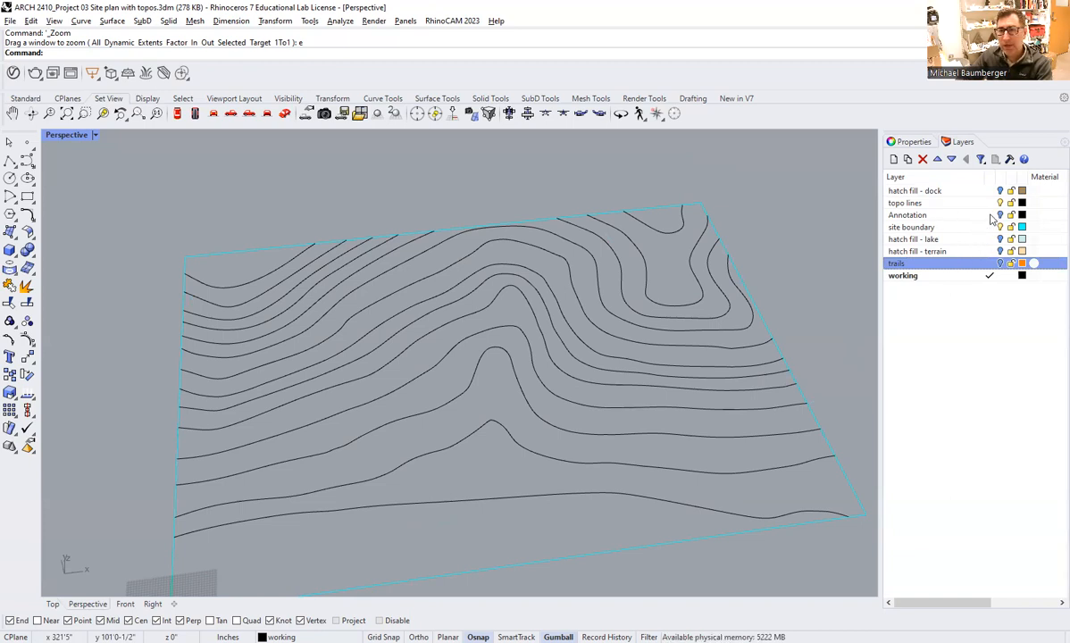
left_click(939, 213)
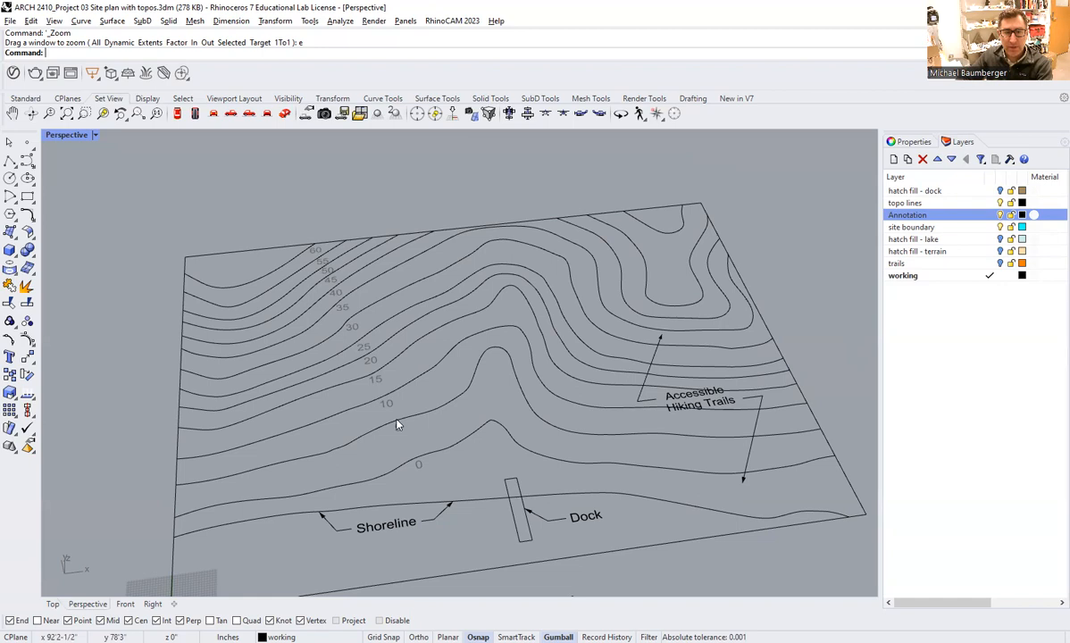
left_click(428, 506)
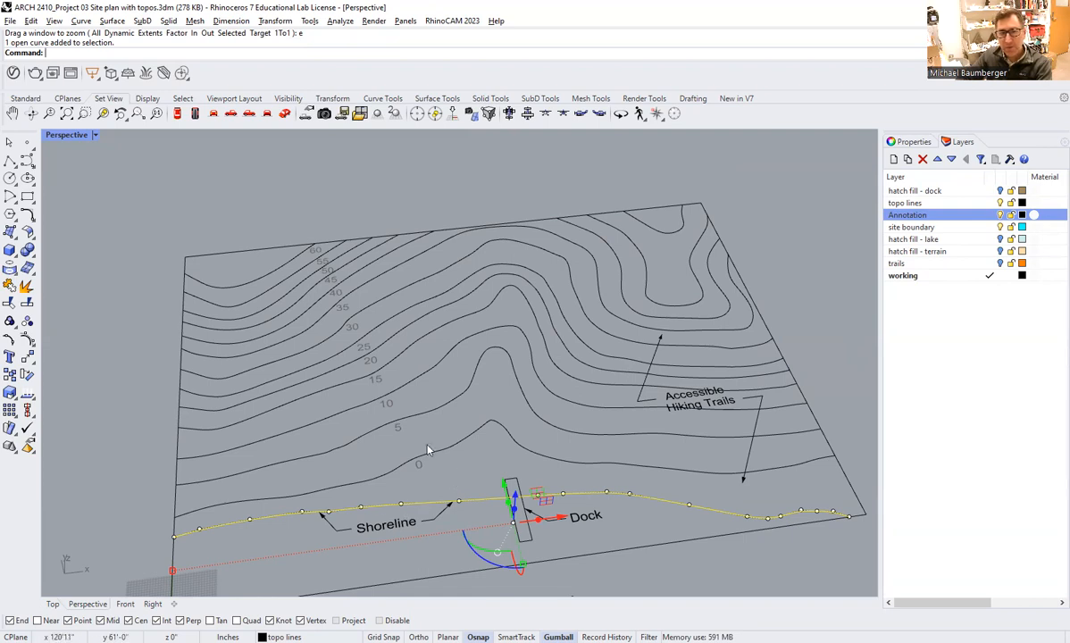
key("Escape")
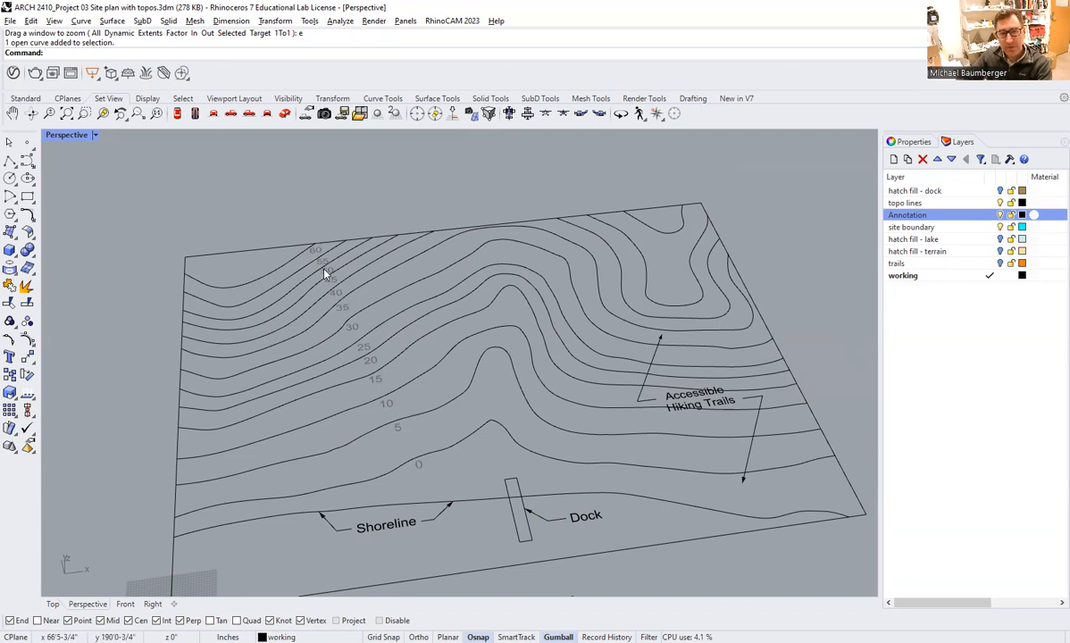
left_click(427, 459)
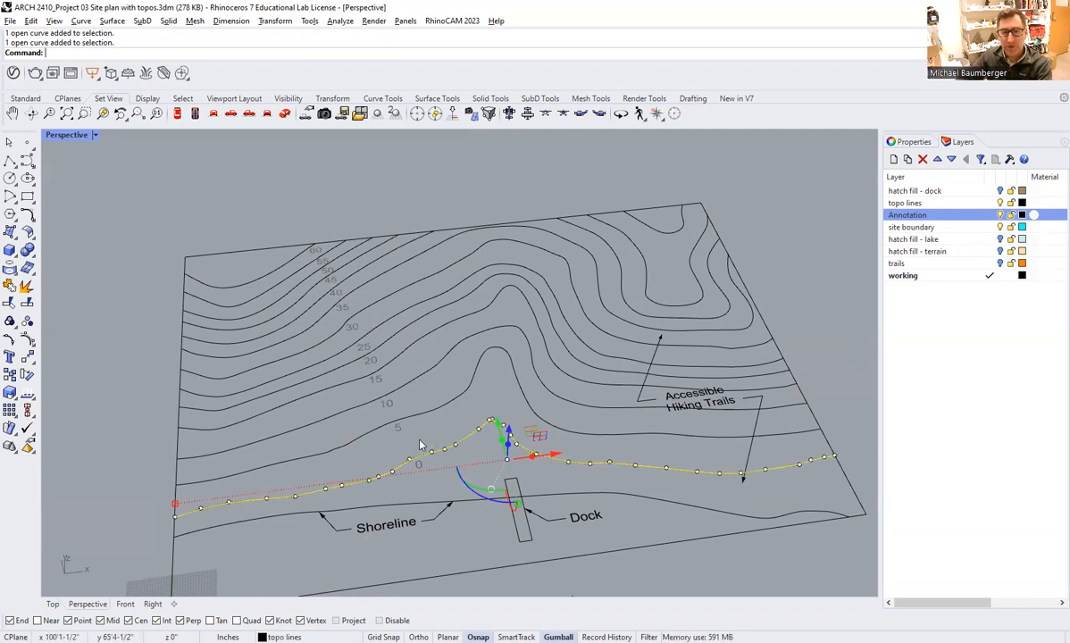
key("Escape")
right_click_drag(425, 442, 468, 443)
left_click(1001, 215)
Raise the 5' contour curve, the second one uphill from the shoreline, vertically by 5'.
mouse_move(663, 404)
right_mouse_down()
mouse_move(542, 421)
mouse_move(546, 432)
mouse_move(533, 386)
mouse_move(449, 351)
right_mouse_up()
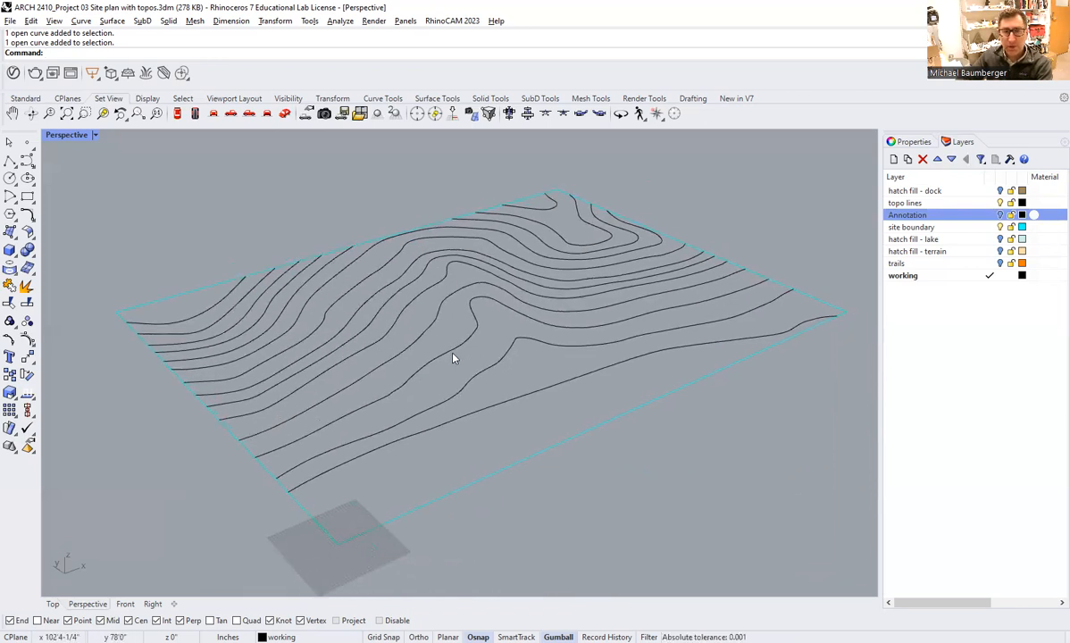
left_click(452, 353)
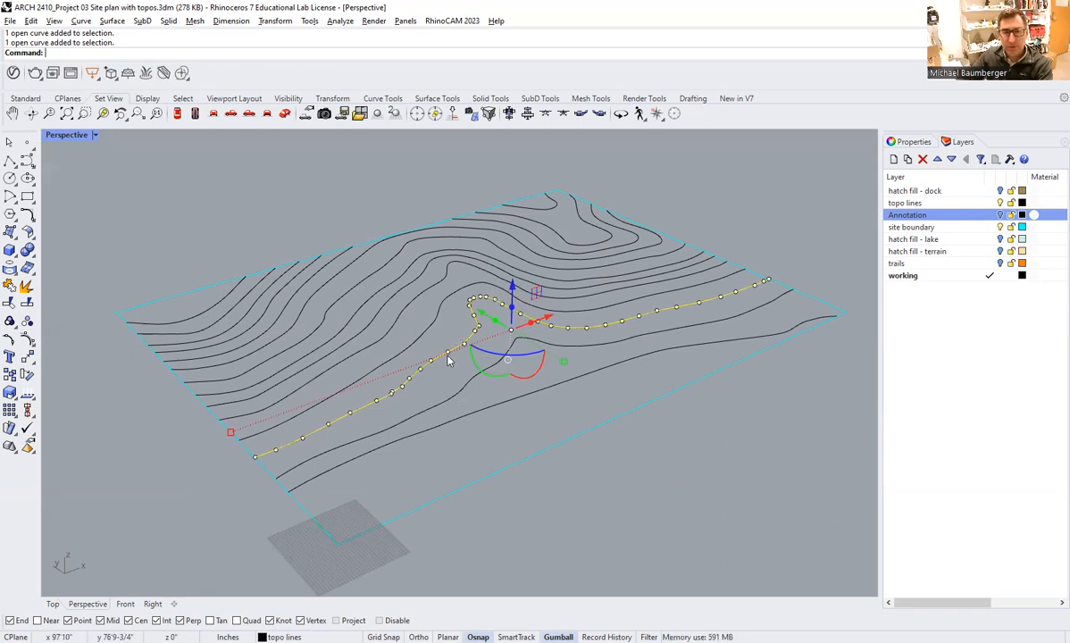
left_click(513, 287)
type("5")
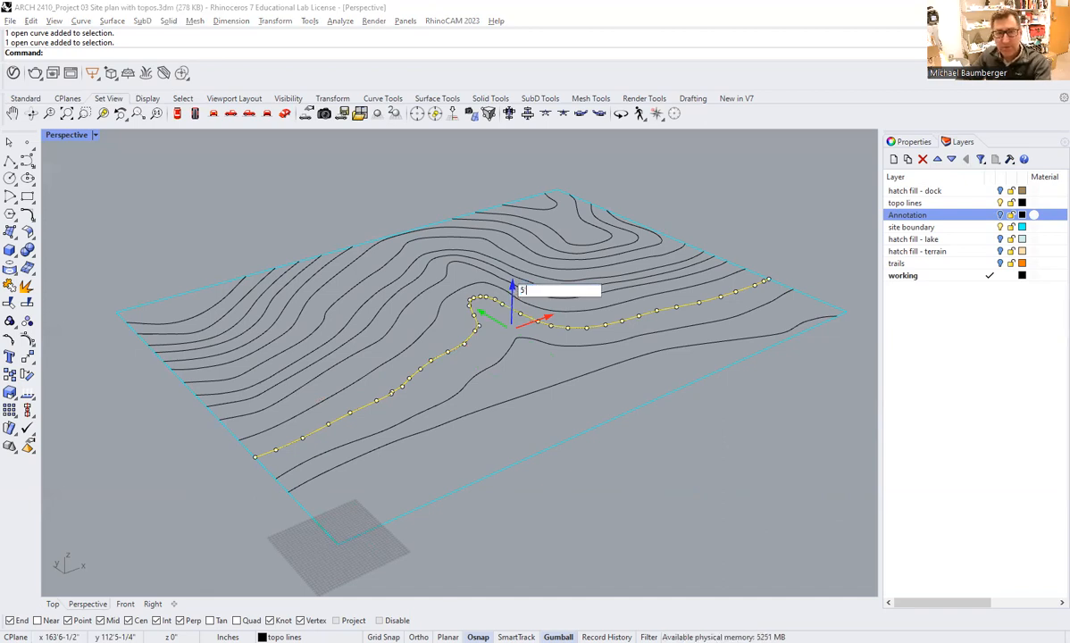
key("Return")
Raise the 10' contour curve vertically by 10'.
left_click(411, 211)
right_click_drag(422, 323, 406, 305)
left_click(493, 274)
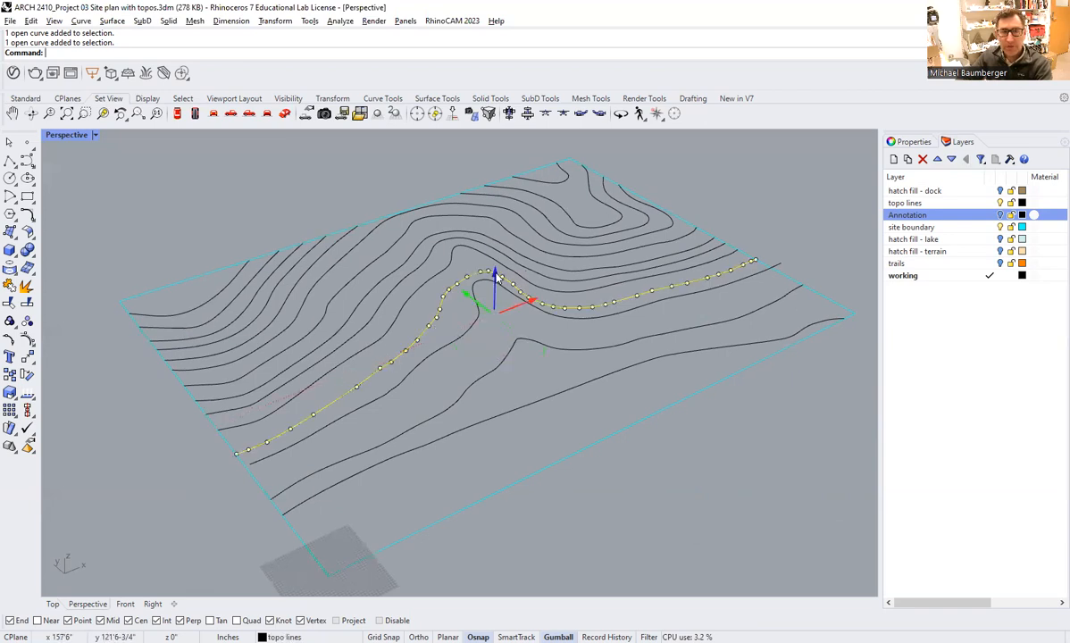
left_click(497, 277)
type("10")
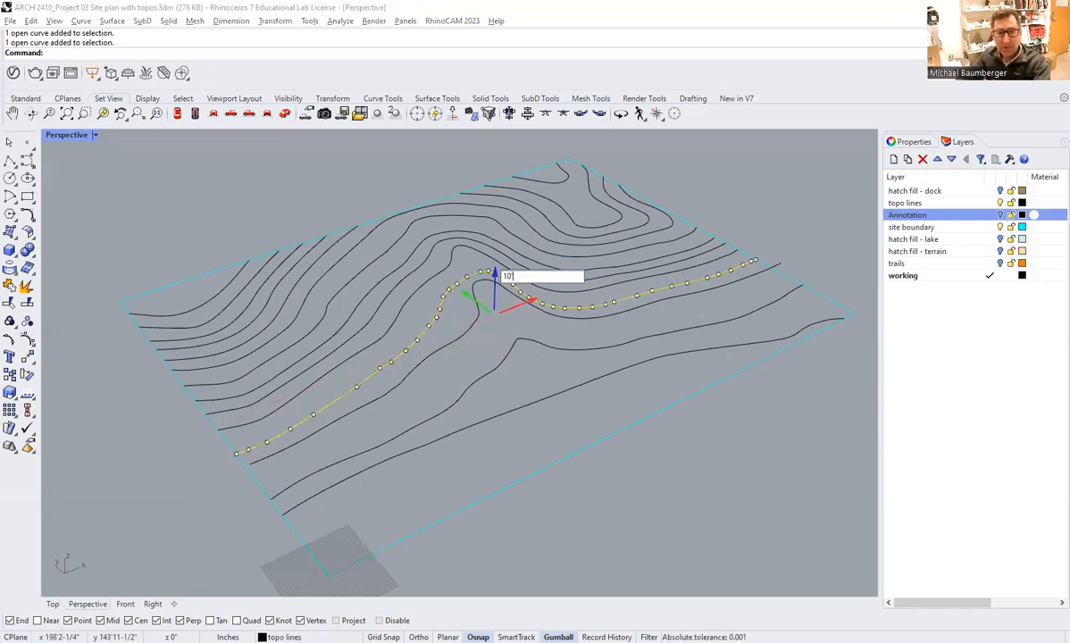
key("Return")
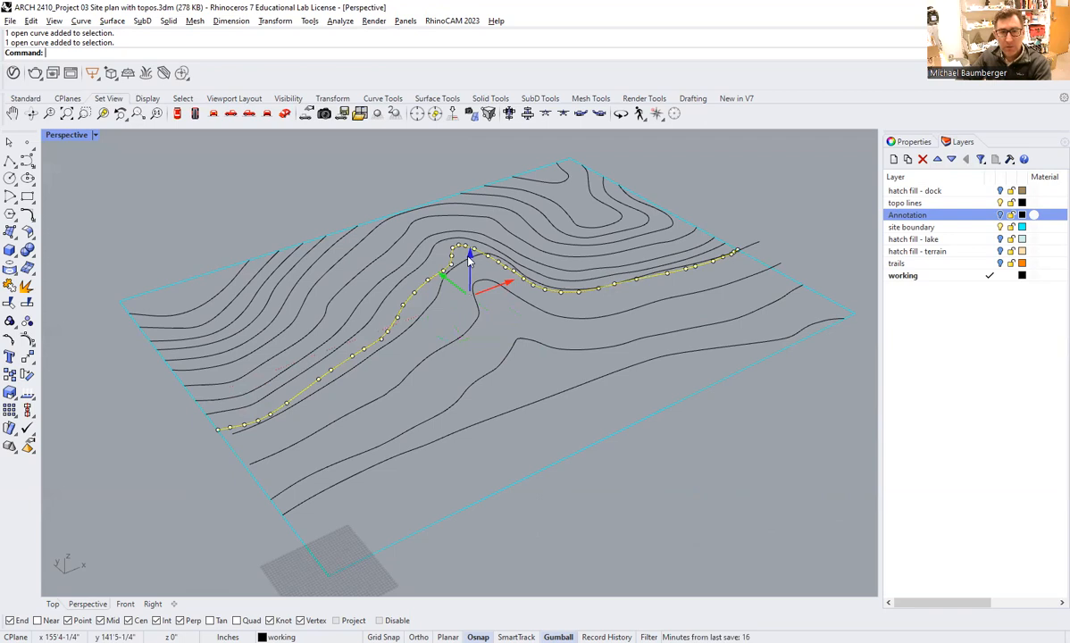
Raise the 15' contour curve vertically by 15'.
left_click(469, 259)
type("15")
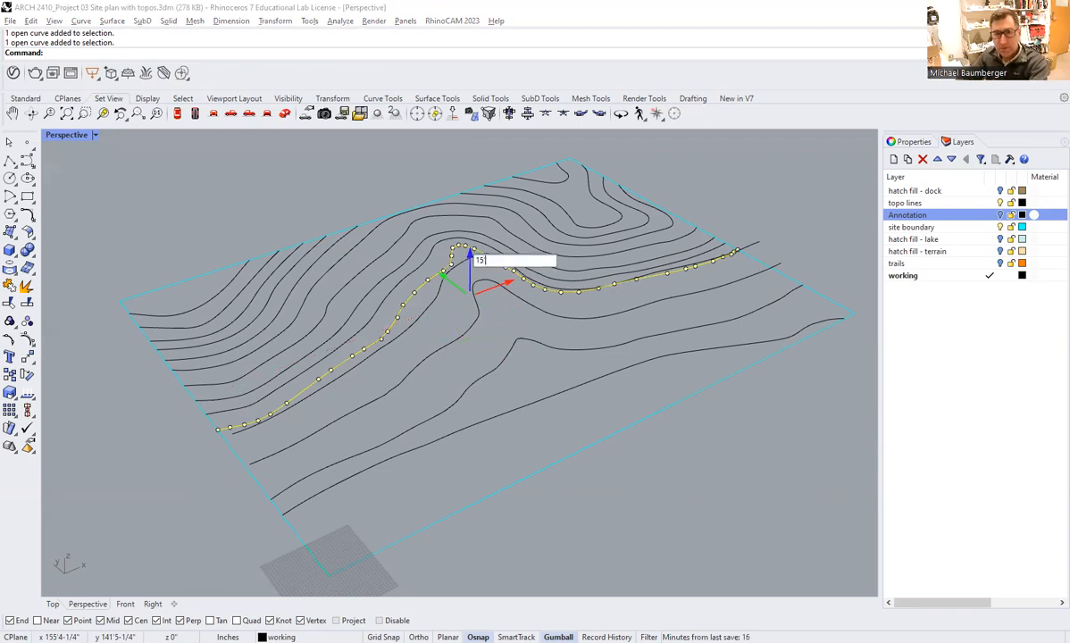
key("Return")
Raise the 20' contour curve vertically by 20'.
right_click_drag(380, 308, 414, 358)
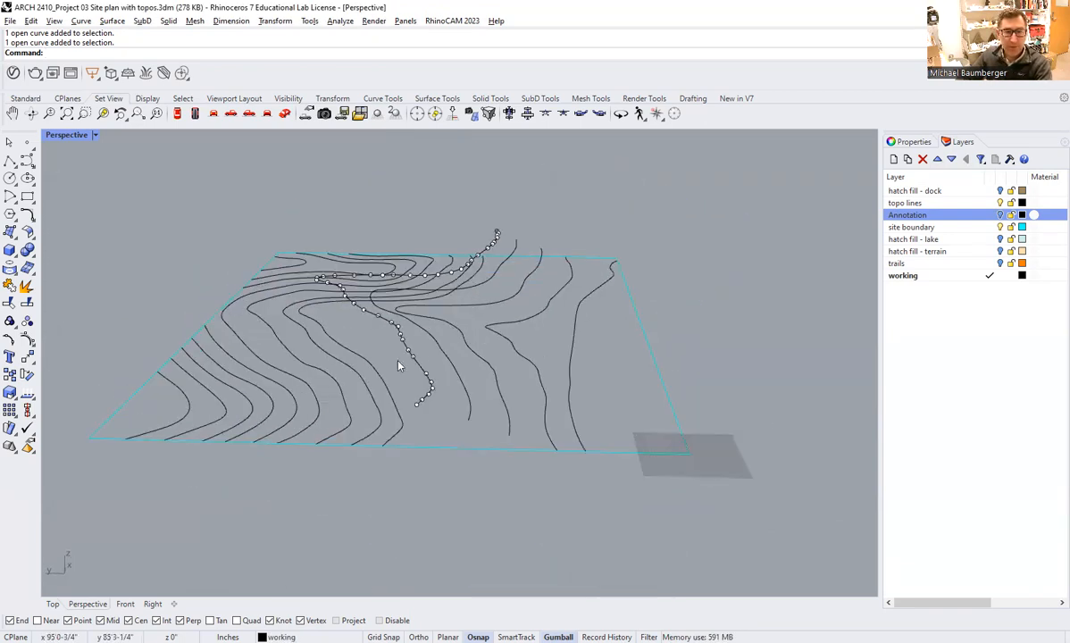
left_click(370, 361)
right_click_drag(500, 309, 393, 322)
left_click(438, 251)
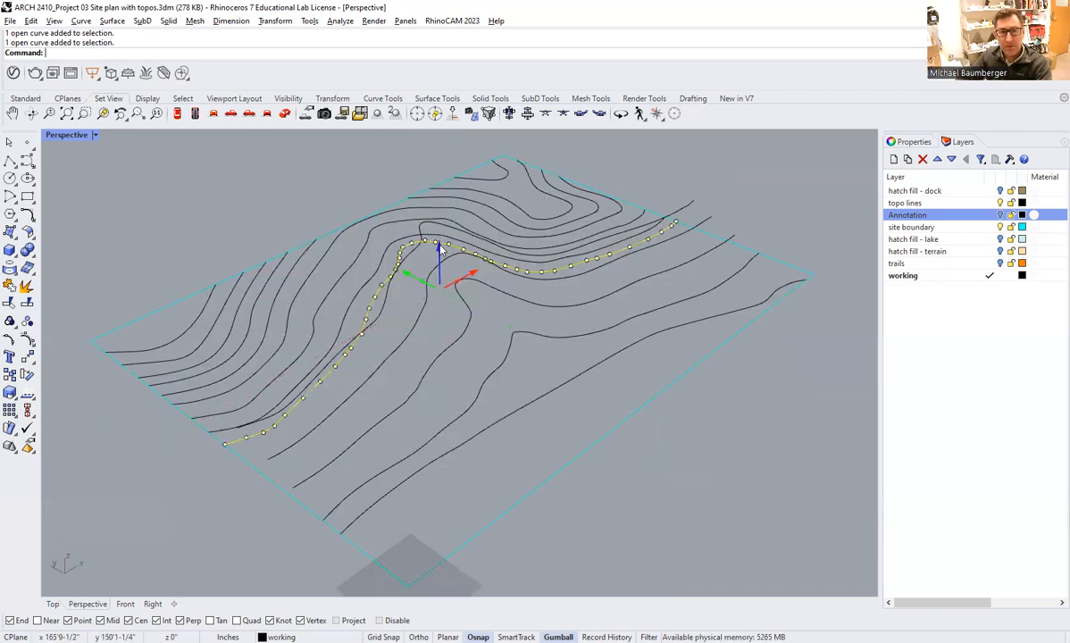
type("2")
key("Return")
Raise the 25' contour curve vertically by 25'.
right_click_drag(436, 303, 334, 334)
left_click(312, 335)
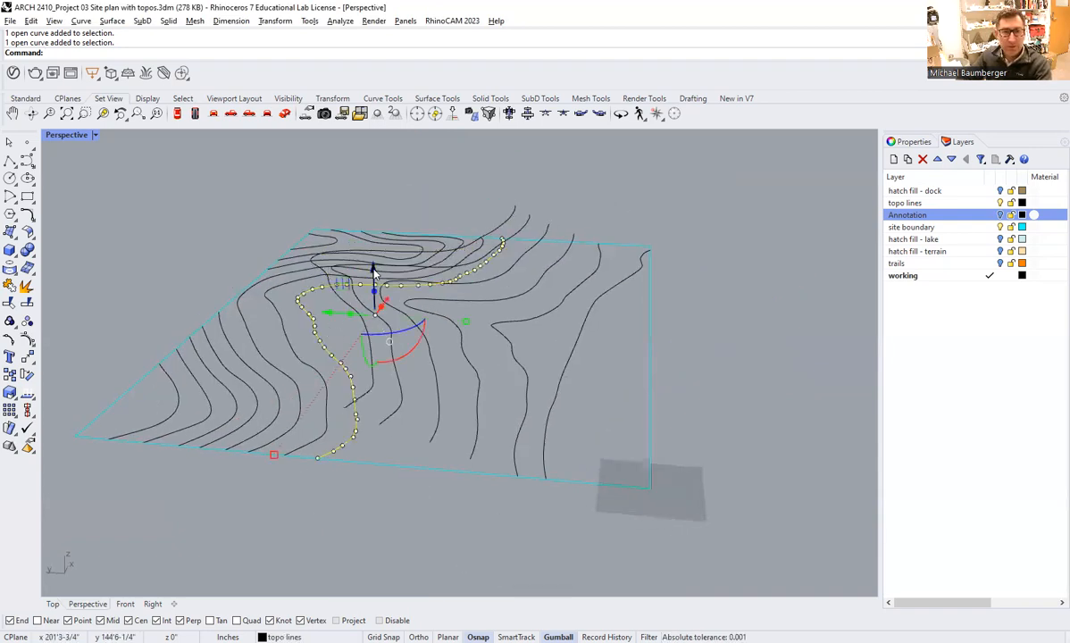
left_click(374, 270)
type("25")
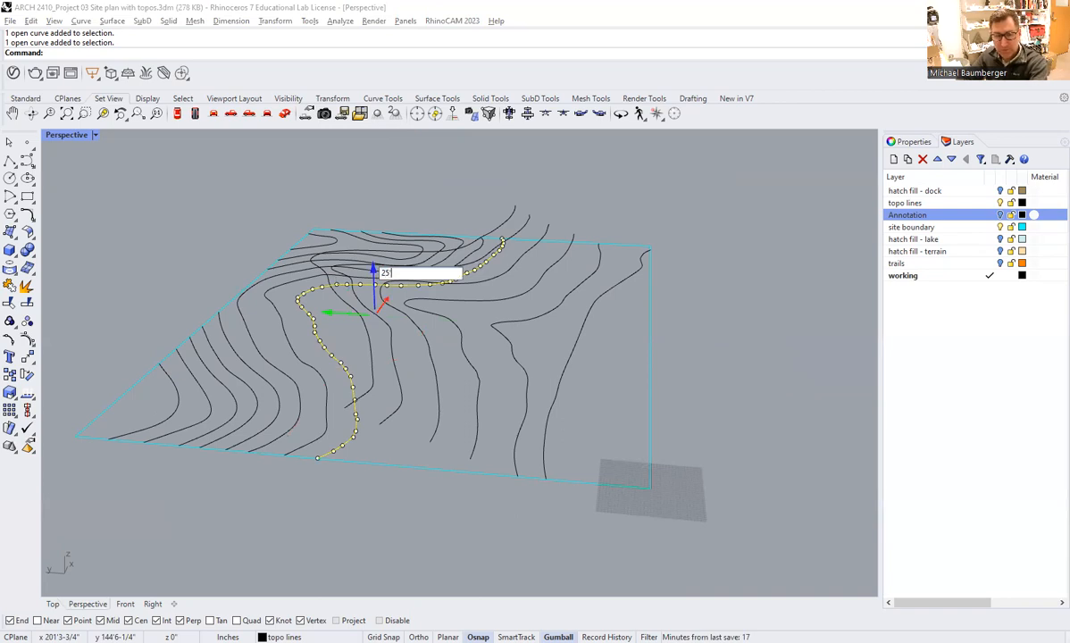
key("Return")
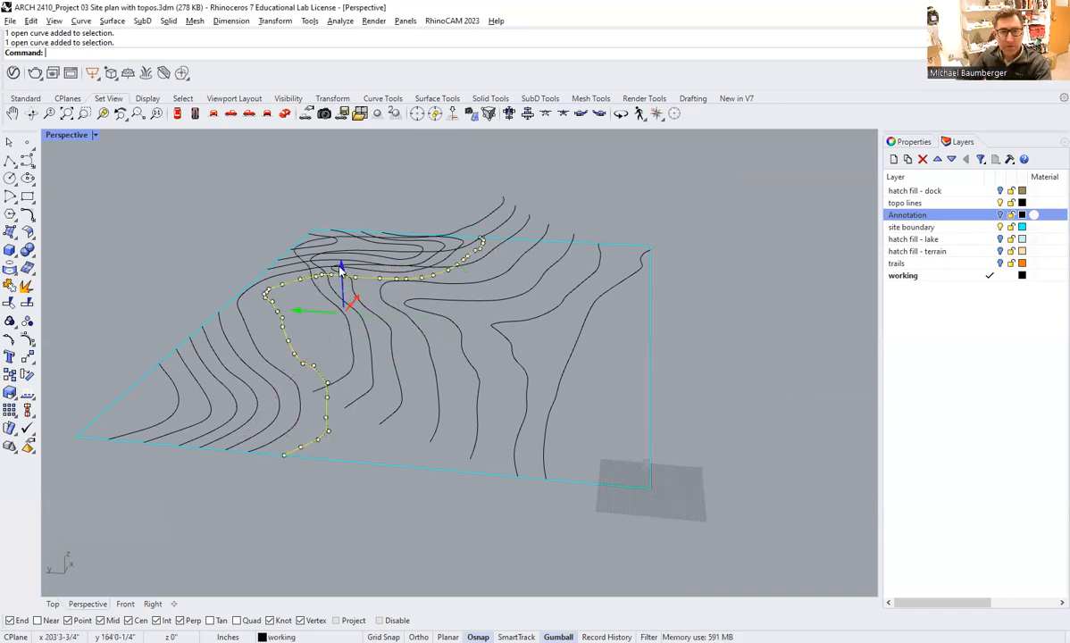
Raise the 30' contour curve vertically by 30'.
left_click(342, 266)
type("3")
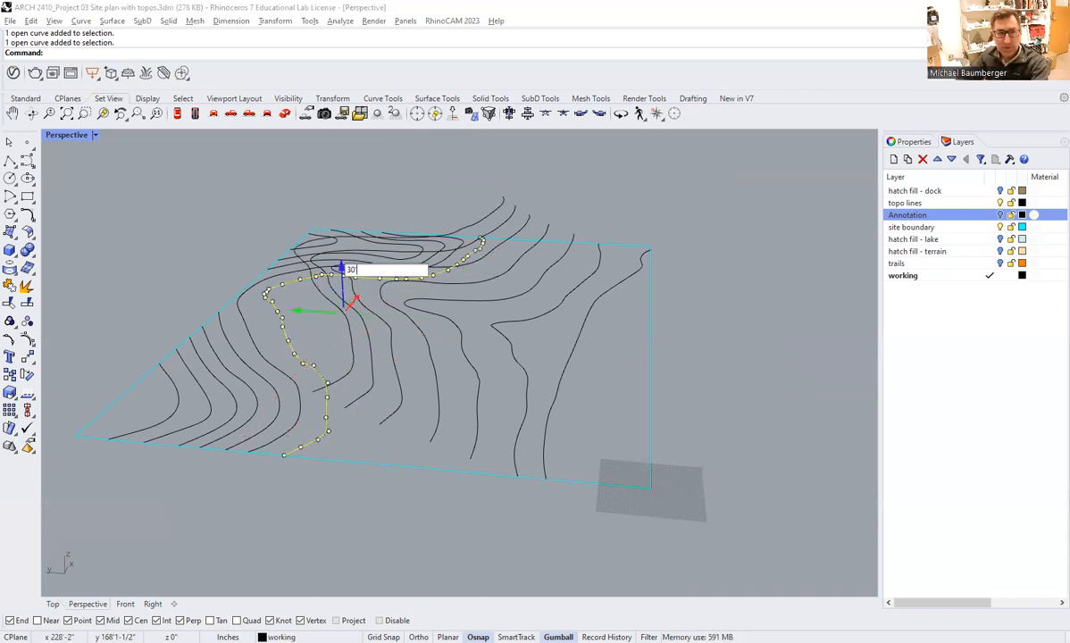
type("0")
key("Return")
Raise the 35' contour curve vertically by 35'.
left_click(321, 266)
type("3")
key("Return")
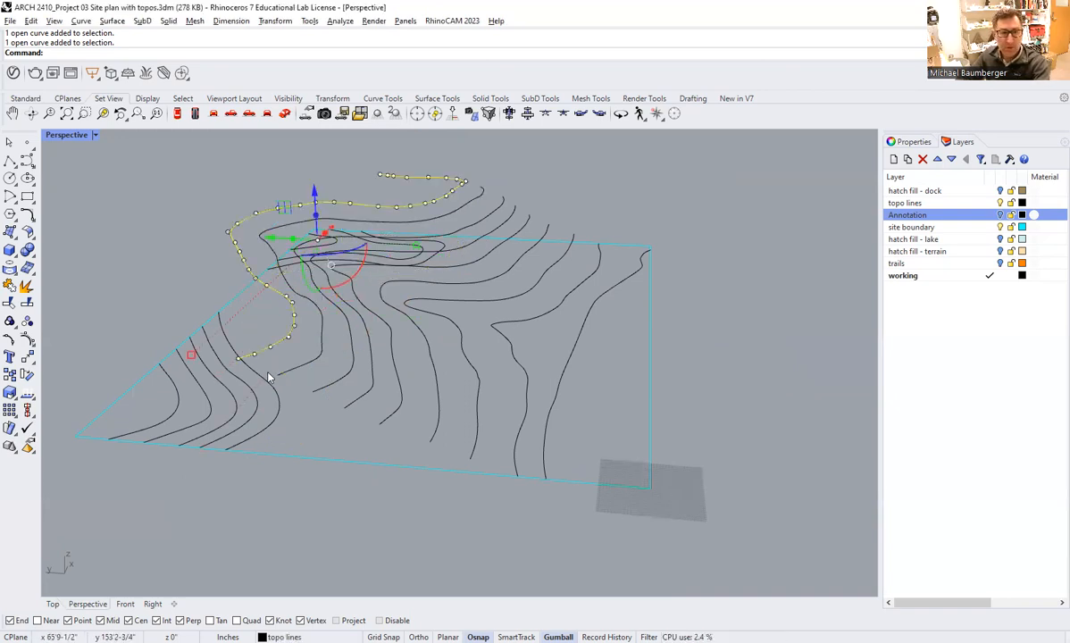
Select the two grouped curves of the 40' contour and raise them vertically by 40'.
right_click_drag(244, 354, 299, 334)
left_click(235, 301)
key("Escape")
left_click(258, 308)
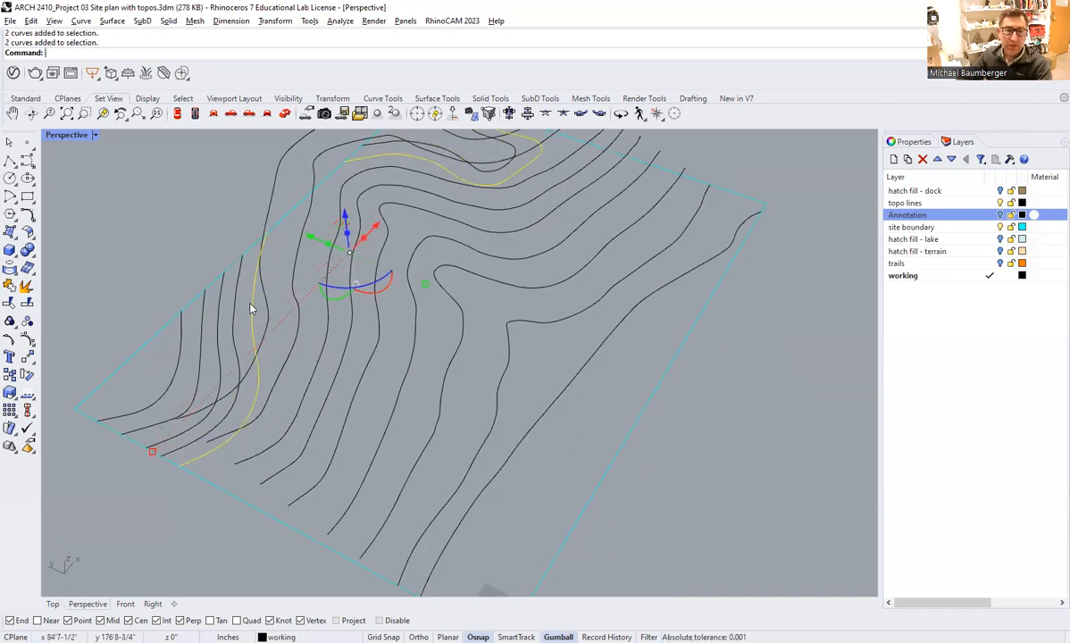
right_click_drag(237, 313, 350, 277)
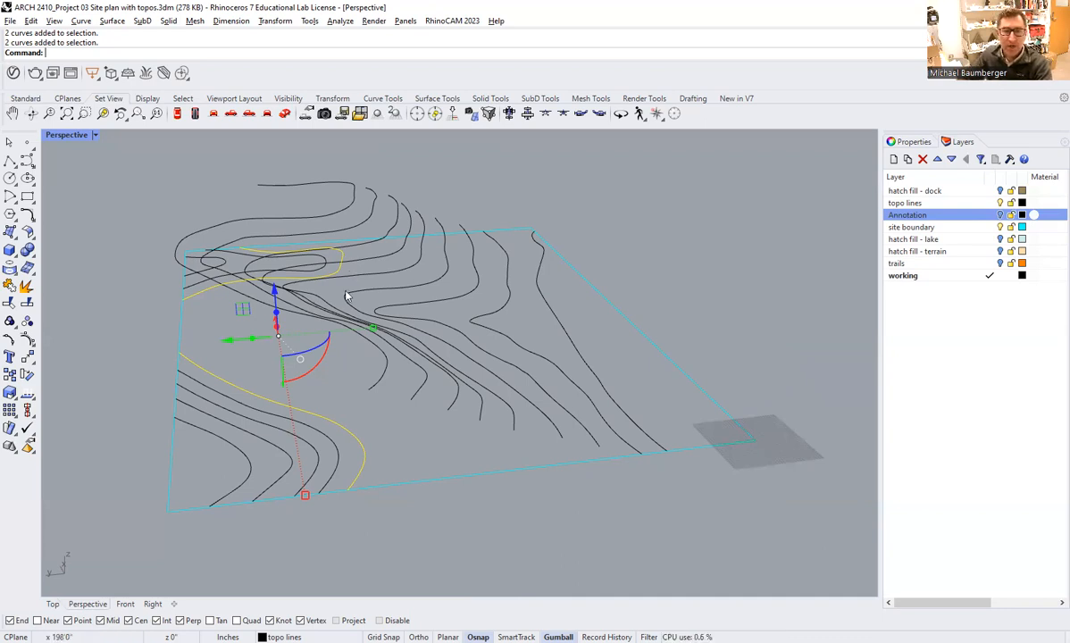
right_click_drag(359, 387, 284, 263)
key("Escape")
left_click(333, 342)
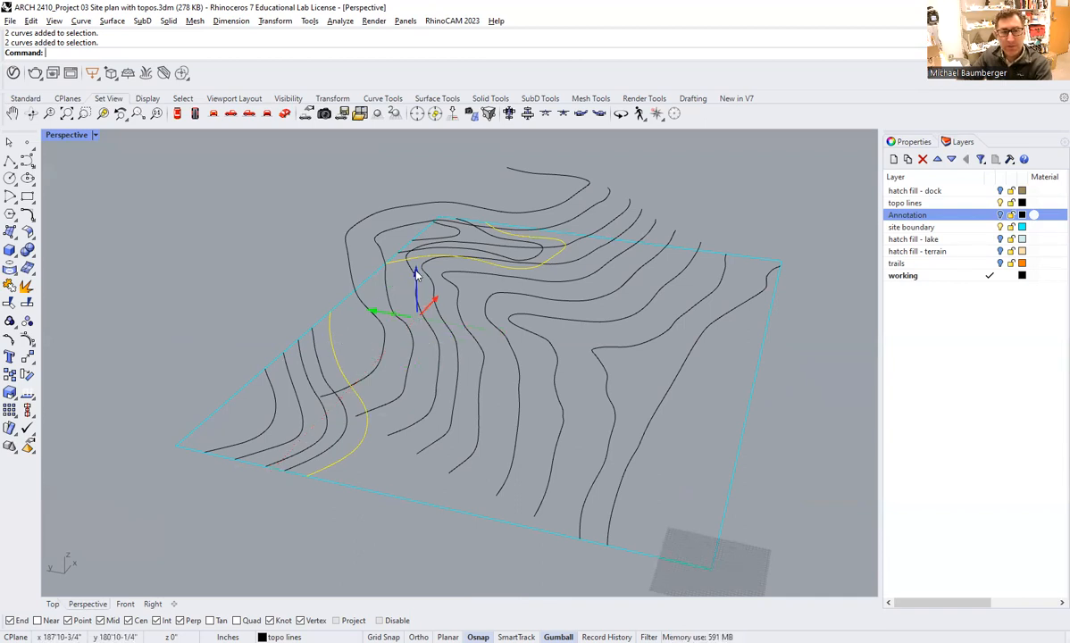
left_click(415, 277)
type("40'")
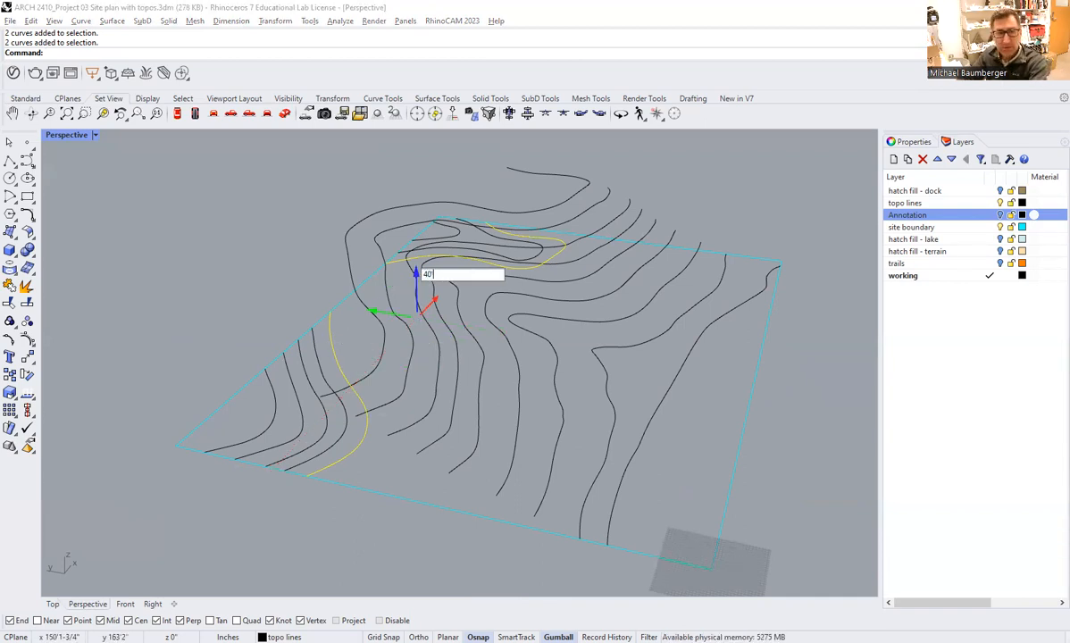
key("Return")
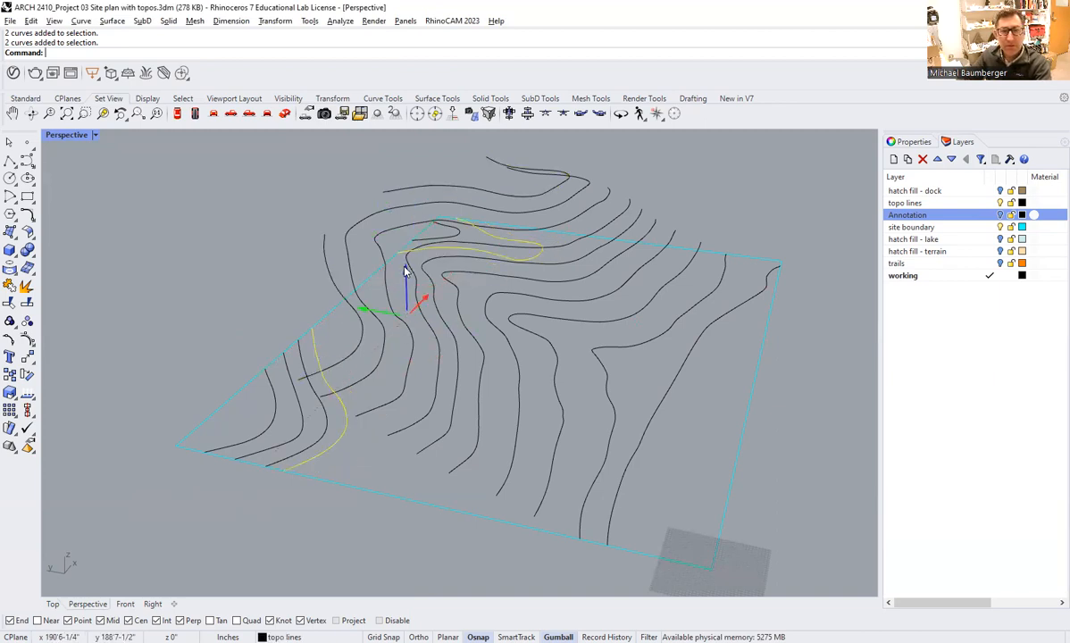
Raise the two grouped curves of the 45' contour vertically by 45'.
left_click(405, 268)
type("45")
key("Return")
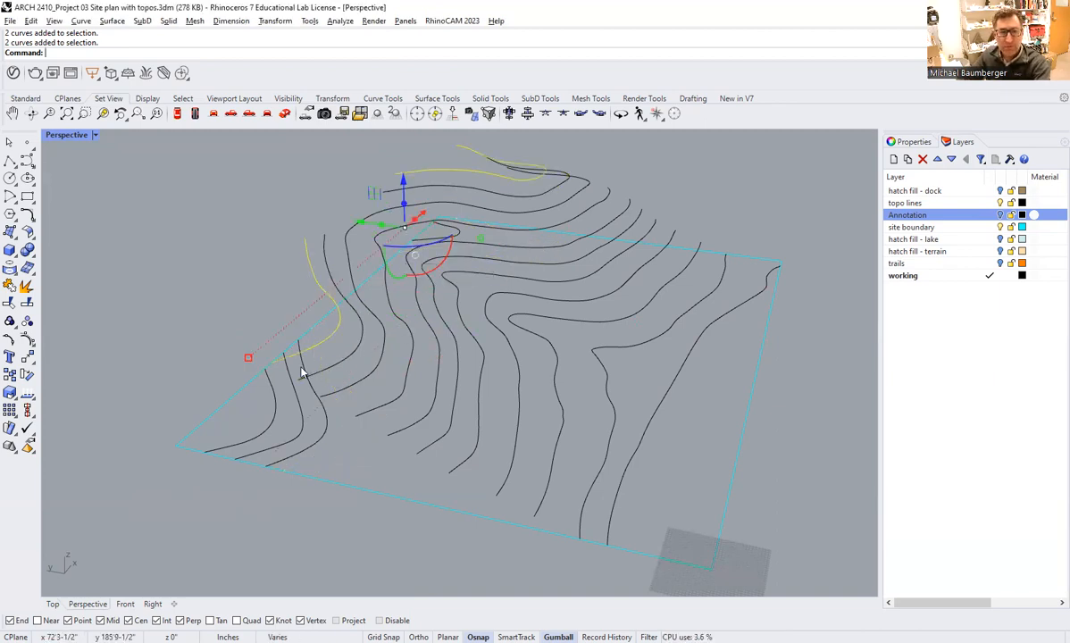
Raise the two grouped curves of the 50' contour vertically by 50'.
left_click(377, 279)
type("50")
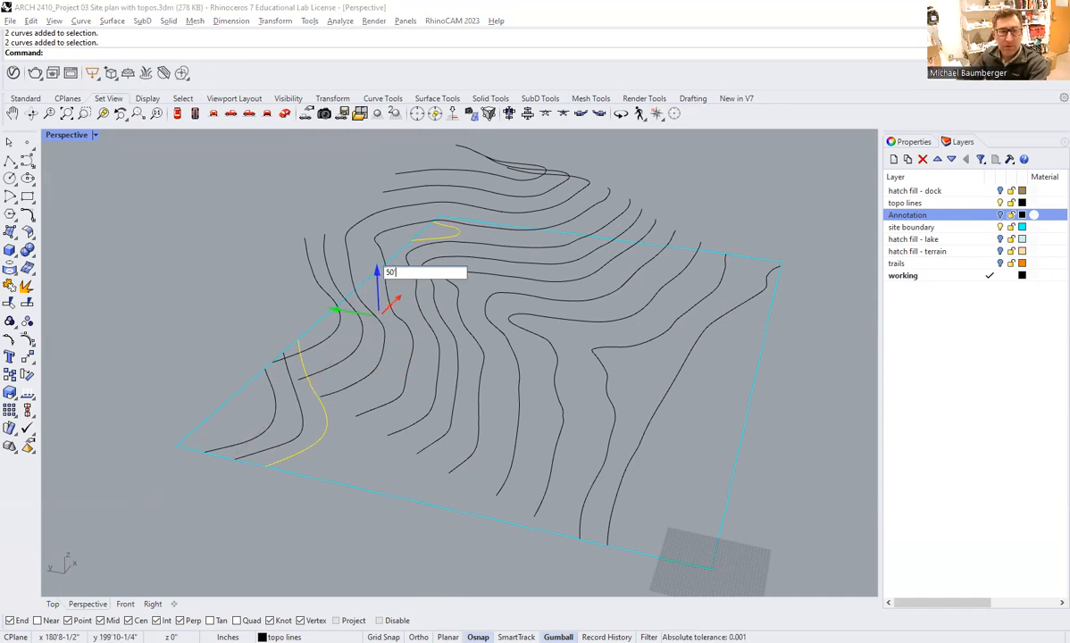
key("Return")
Raise the 55' contour curve vertically by 55'.
left_click(302, 418)
left_click(273, 361)
type("50")
key("Return")
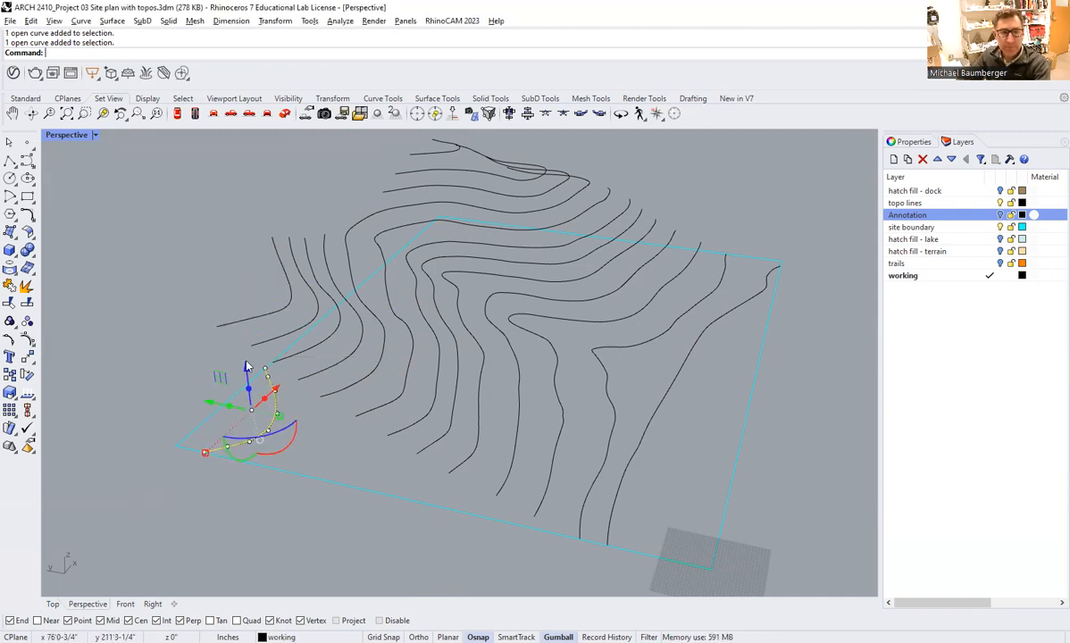
Raise the last remaining flat contour, the 60' curve at the site's corner, vertically by 60'.
left_click(247, 367)
type("5")
key("BackSpace")
type("60")
key("Return")
Select all the raised contour curves and extract their points with the ExtractPt command.
right_click_drag(131, 278, 525, 386)
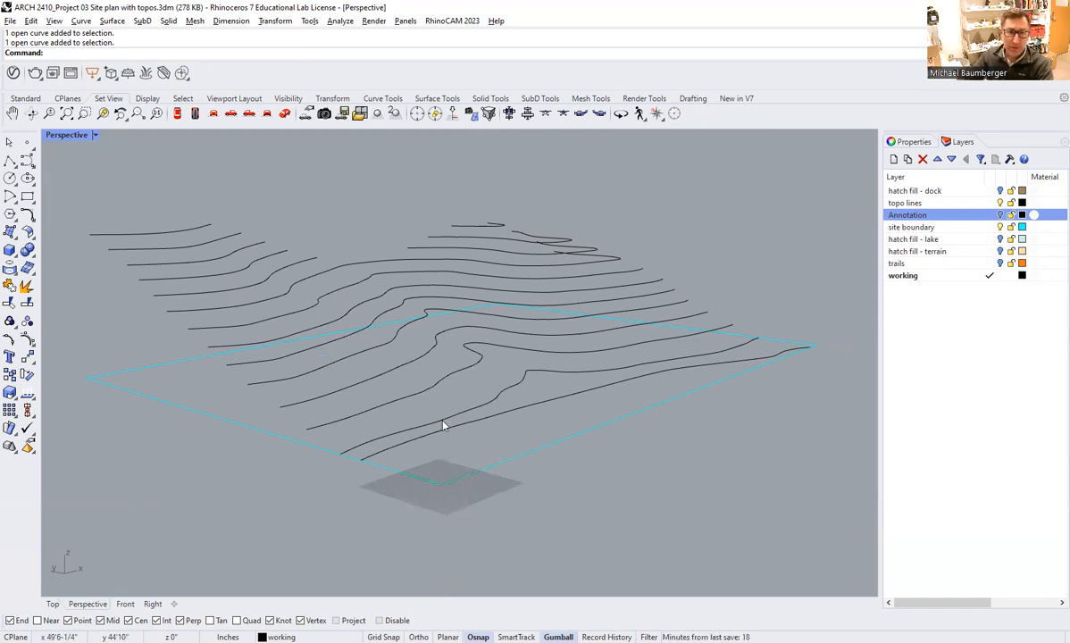
right_click_drag(499, 417, 561, 401)
right_click_drag(432, 365, 455, 387)
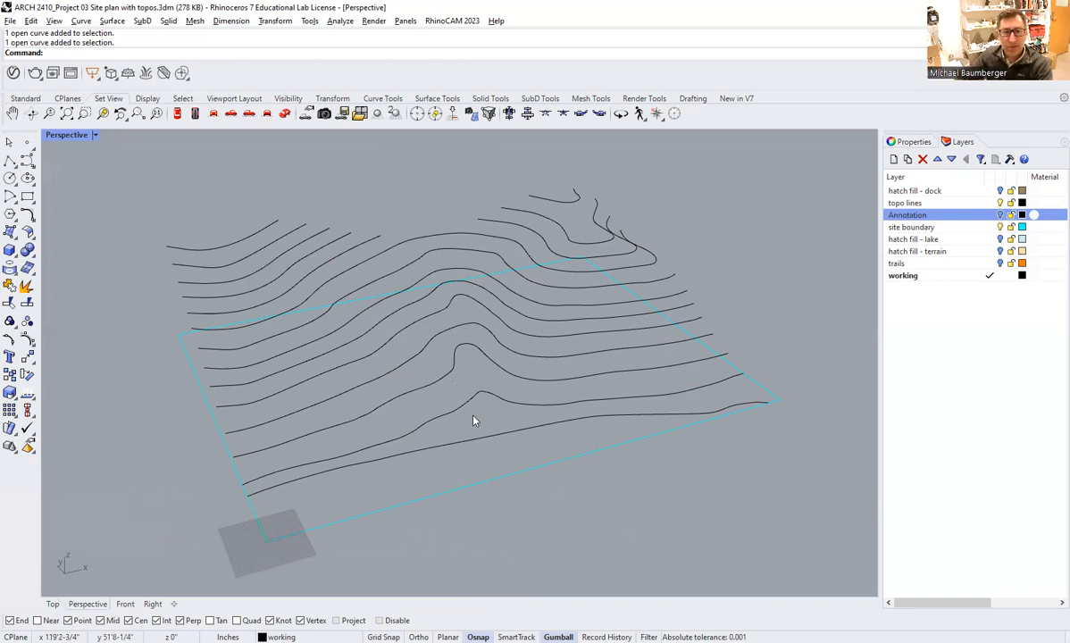
left_click_drag(156, 148, 802, 506)
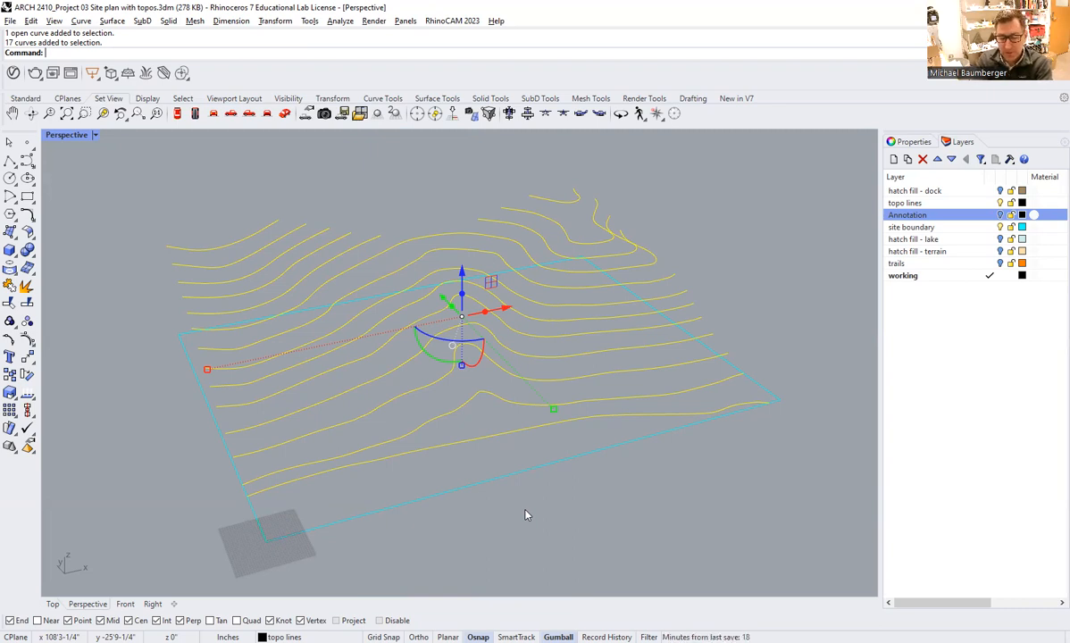
type("Extra")
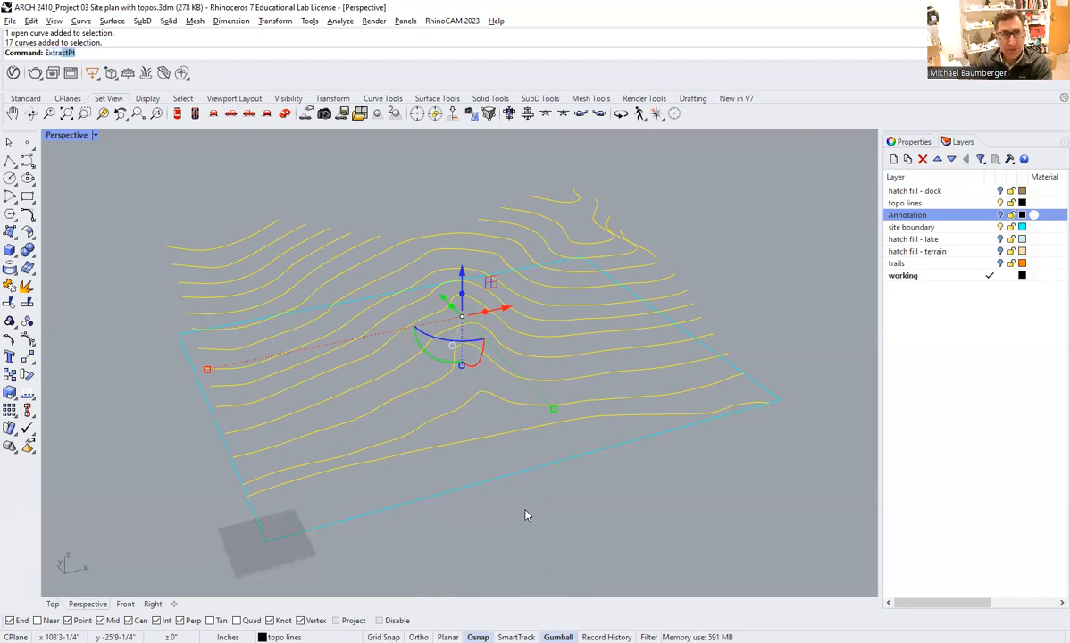
type("ctPt")
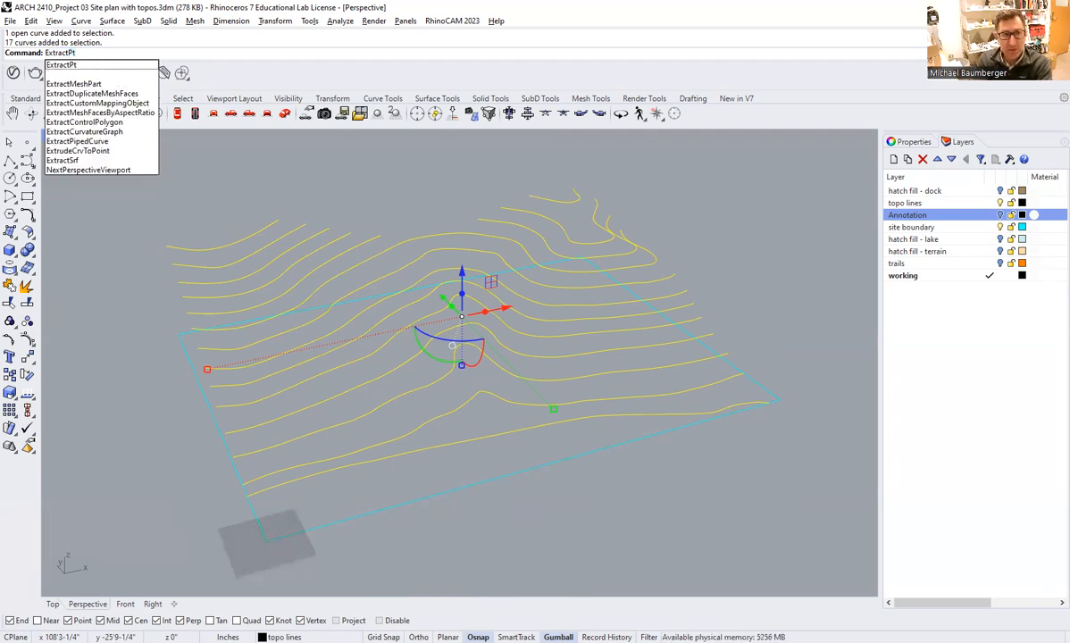
key("Return")
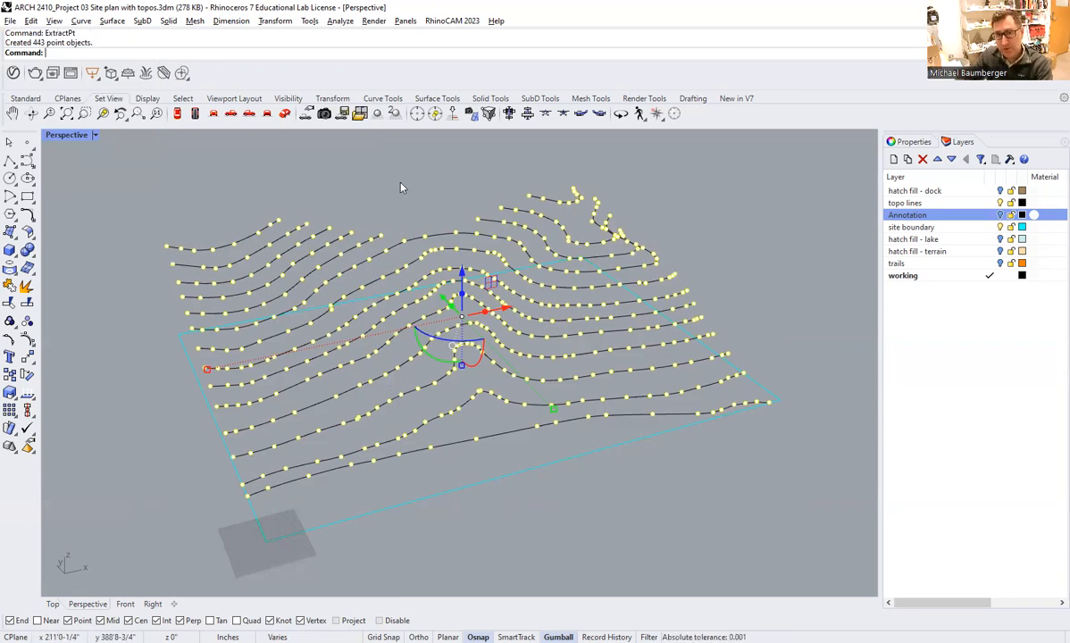
Create a new layer named "topo point cloud".
left_click(893, 160)
type("topo point cloud")
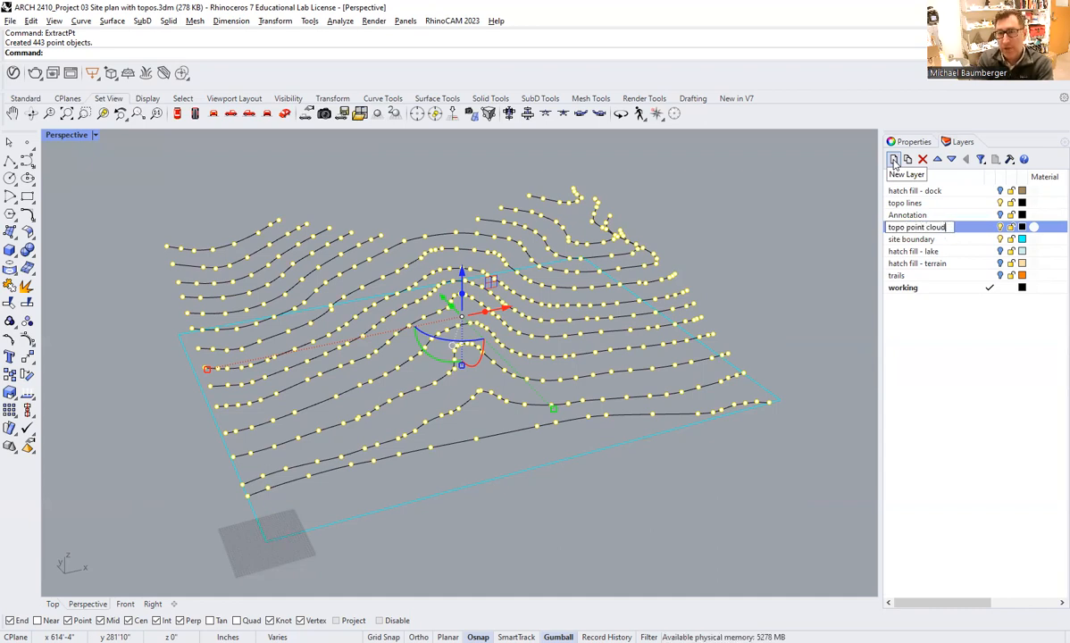
key("Return")
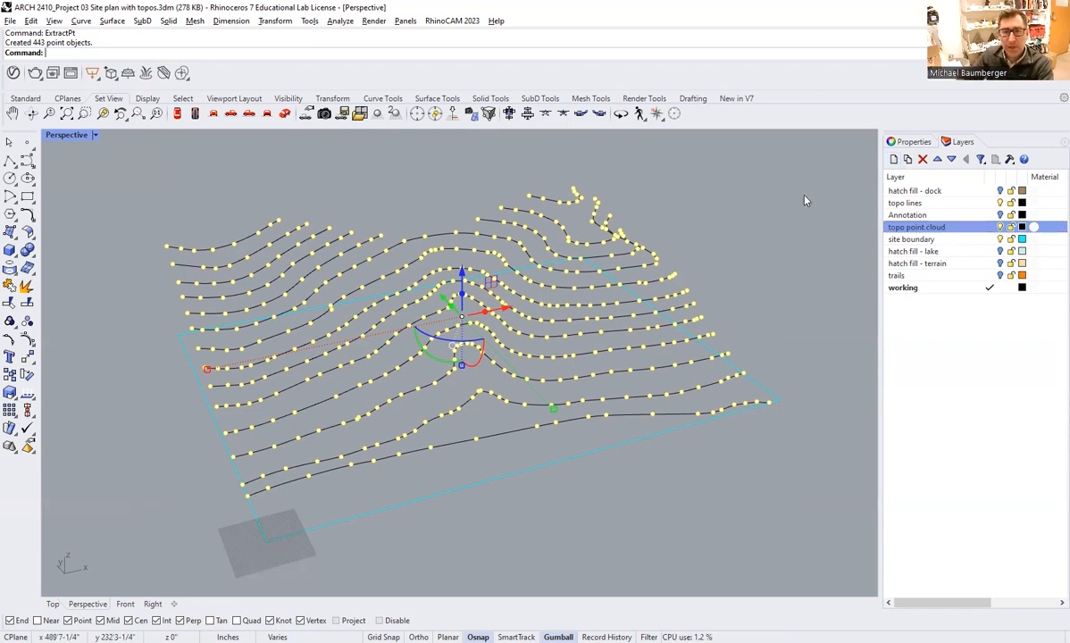
Move the selected extracted points to the topo point cloud layer with the ChangeLayer command.
type("ChangeLayer")
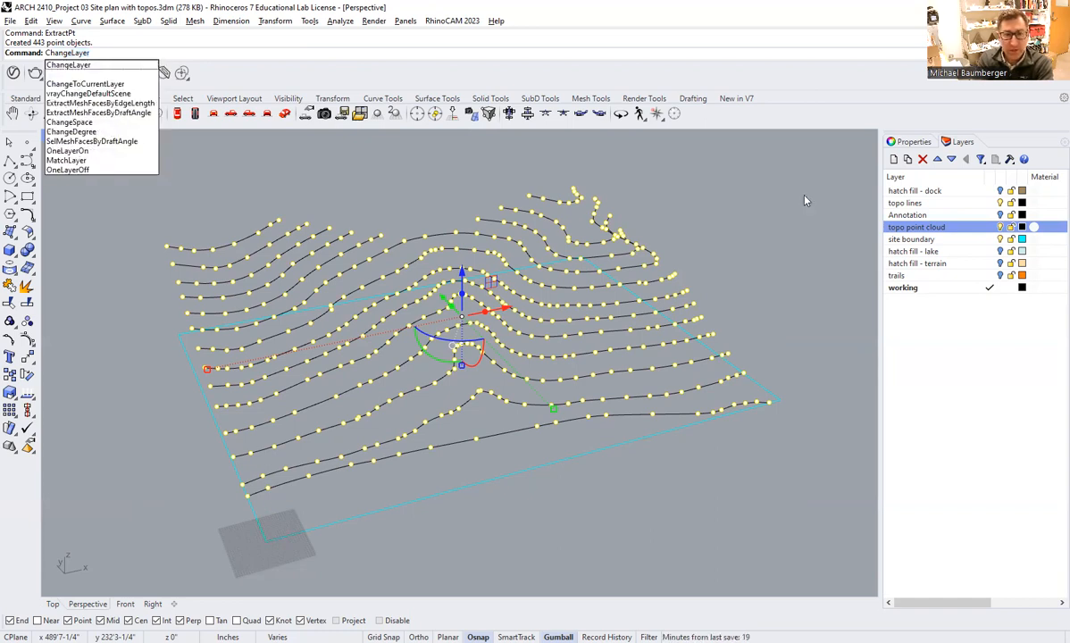
key("Return")
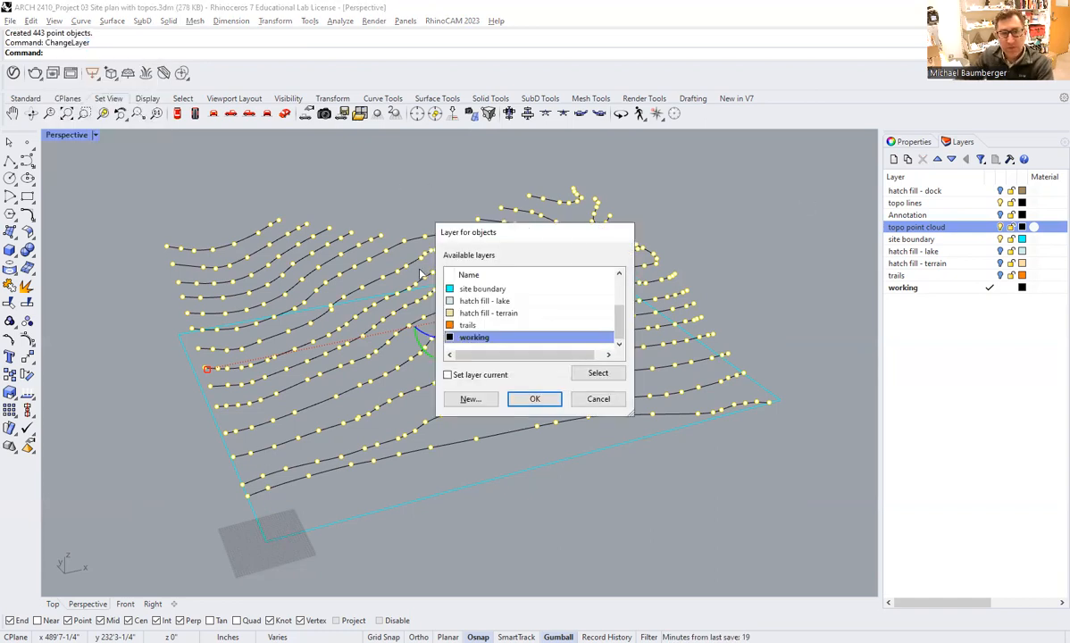
scroll(623, 318, "up", 1)
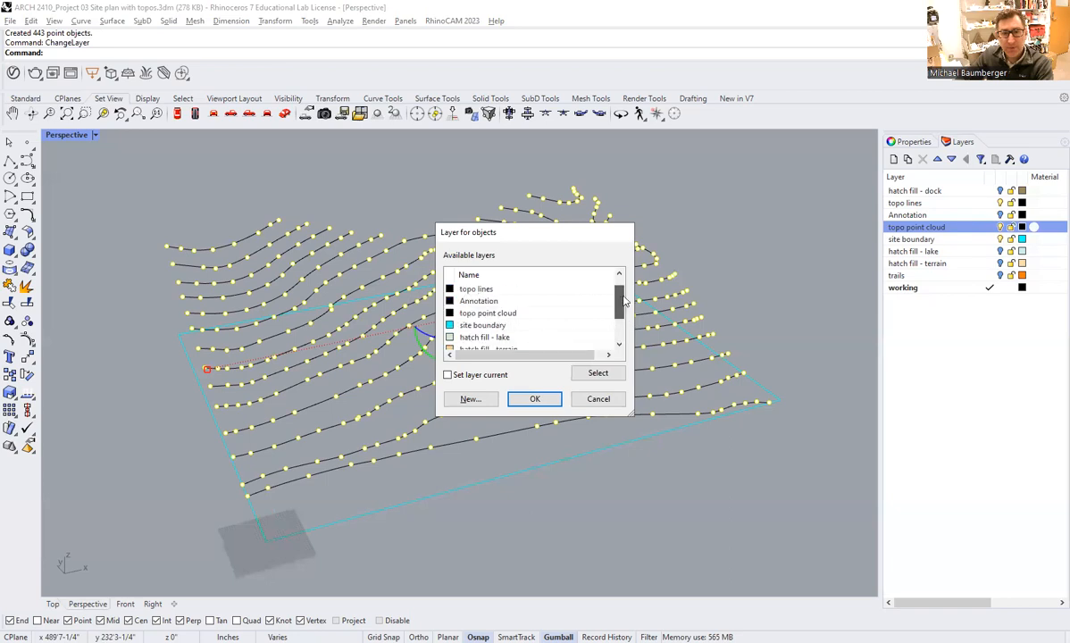
left_click(509, 312)
left_click(539, 400)
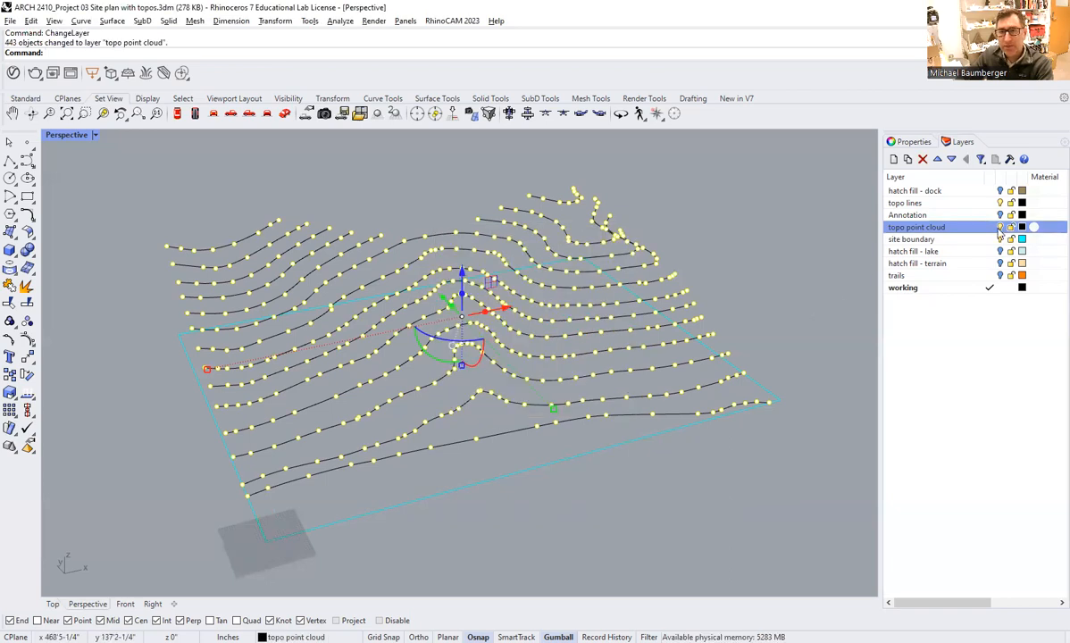
Toggle the topo point cloud layer's visibility off and back on to check which objects it holds.
left_click(999, 227)
left_click(1000, 228)
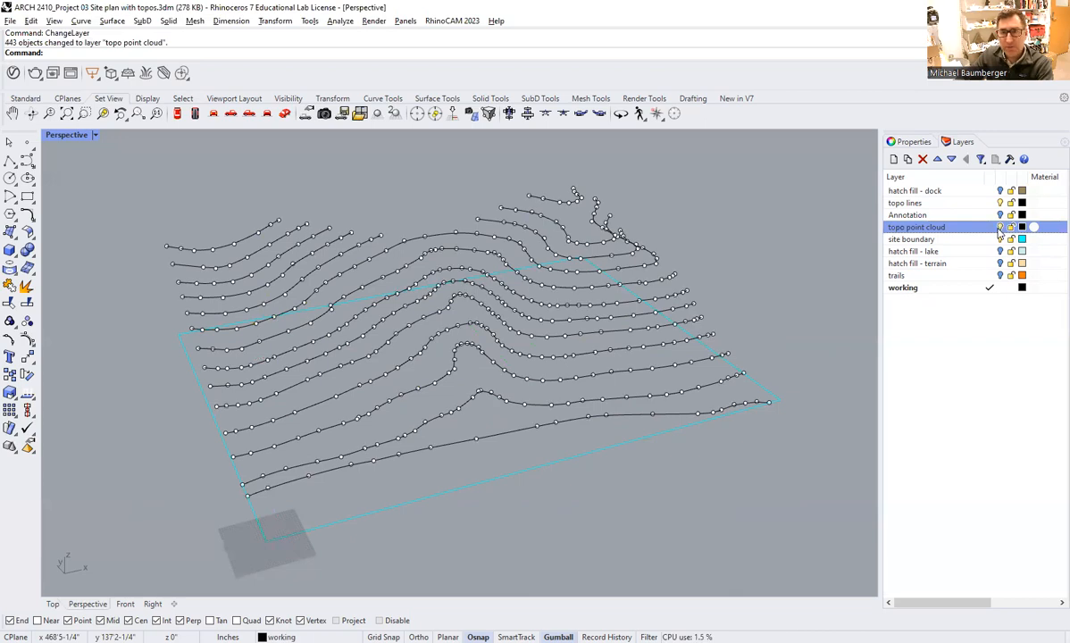
left_click(999, 228)
left_click(1000, 228)
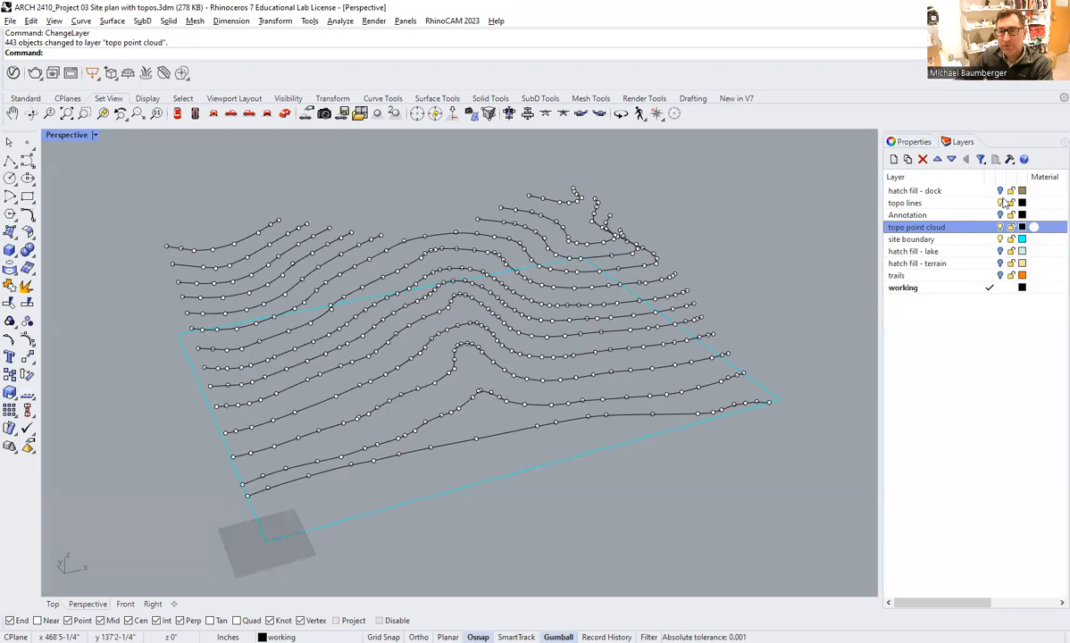
Hide the topo lines layer so that the contour curves are not shown with the points.
right_click_drag(686, 243, 632, 227)
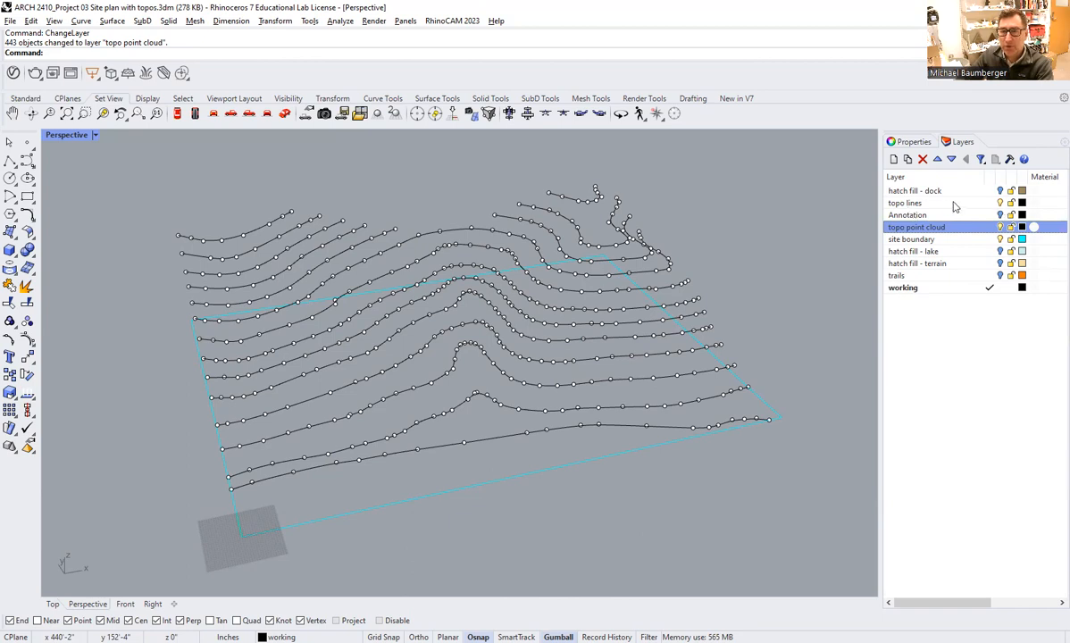
left_click(992, 203)
left_click(1000, 203)
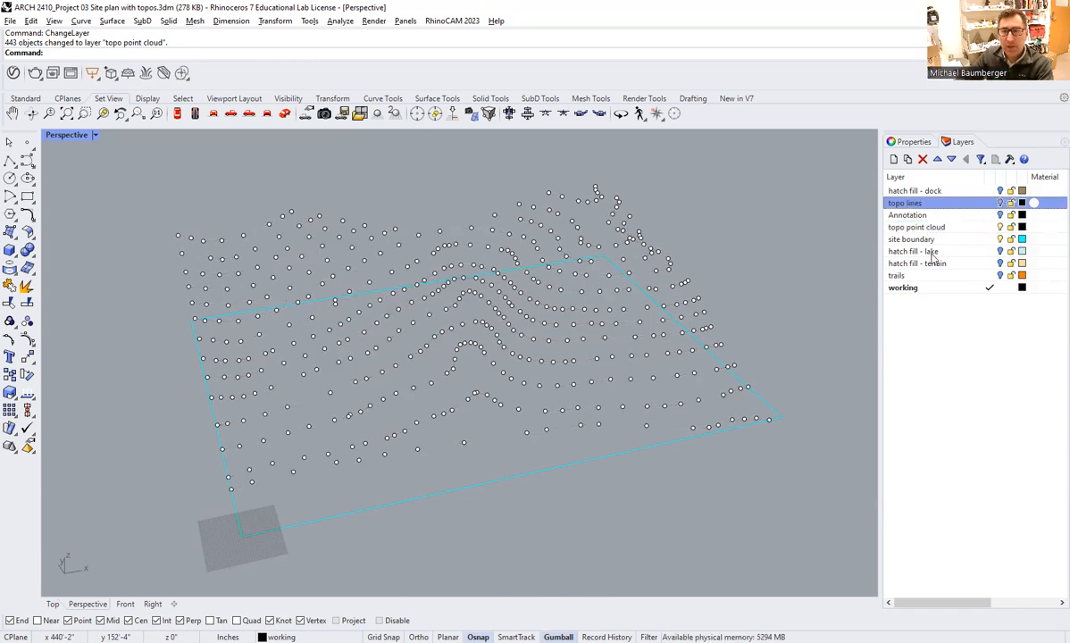
Select all the topo points, start a Patch surface from them with automatic trim off, and preview it.
right_click_drag(457, 331, 433, 299, "shift")
left_click_drag(131, 182, 786, 499)
mouse_move(382, 388)
right_mouse_down()
mouse_move(436, 375)
mouse_move(374, 390)
right_mouse_up()
right_click_drag(436, 377, 417, 339, "shift")
right_click_drag(417, 342, 475, 394)
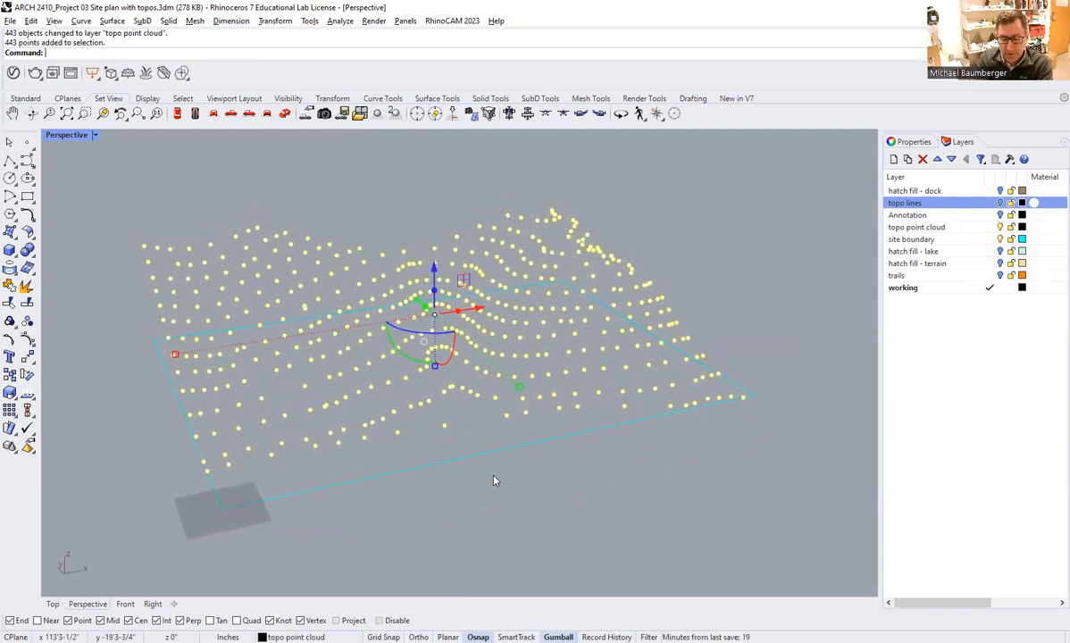
type("P")
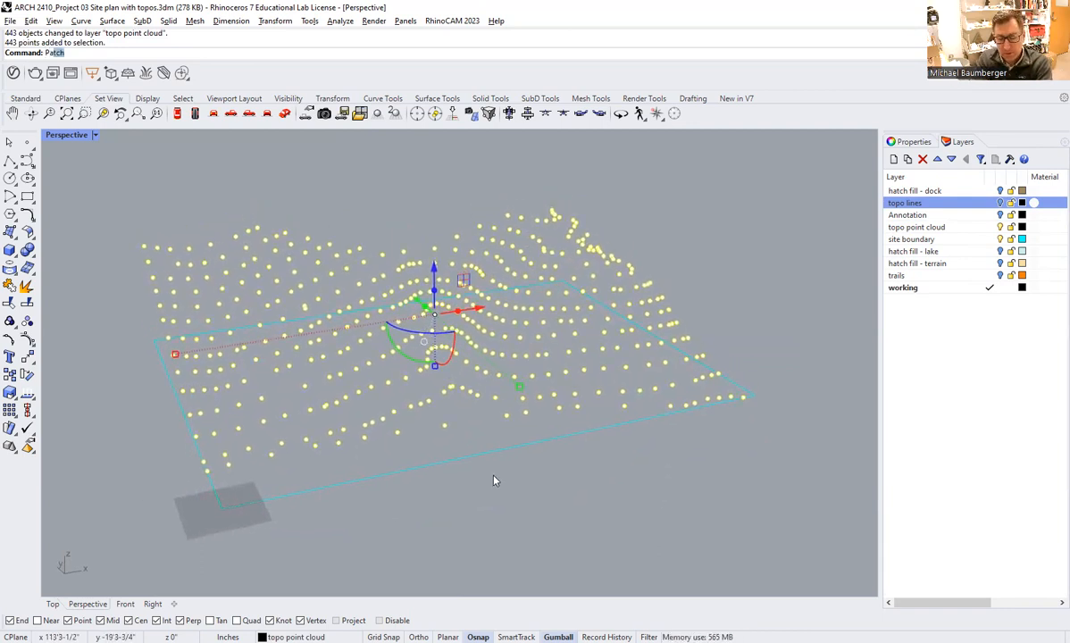
type("atch")
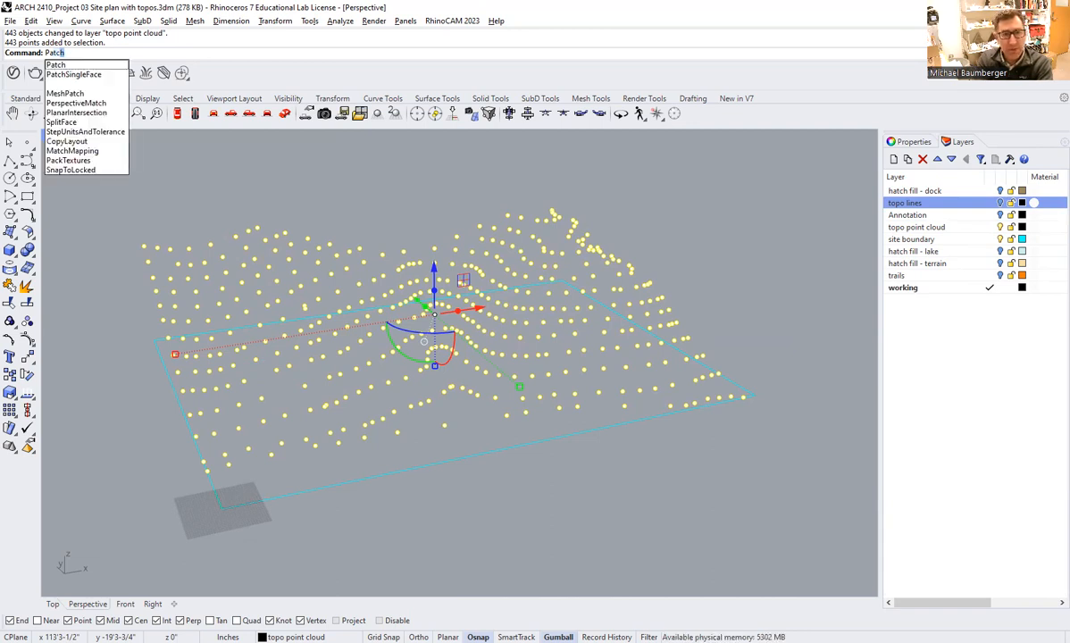
key("Return")
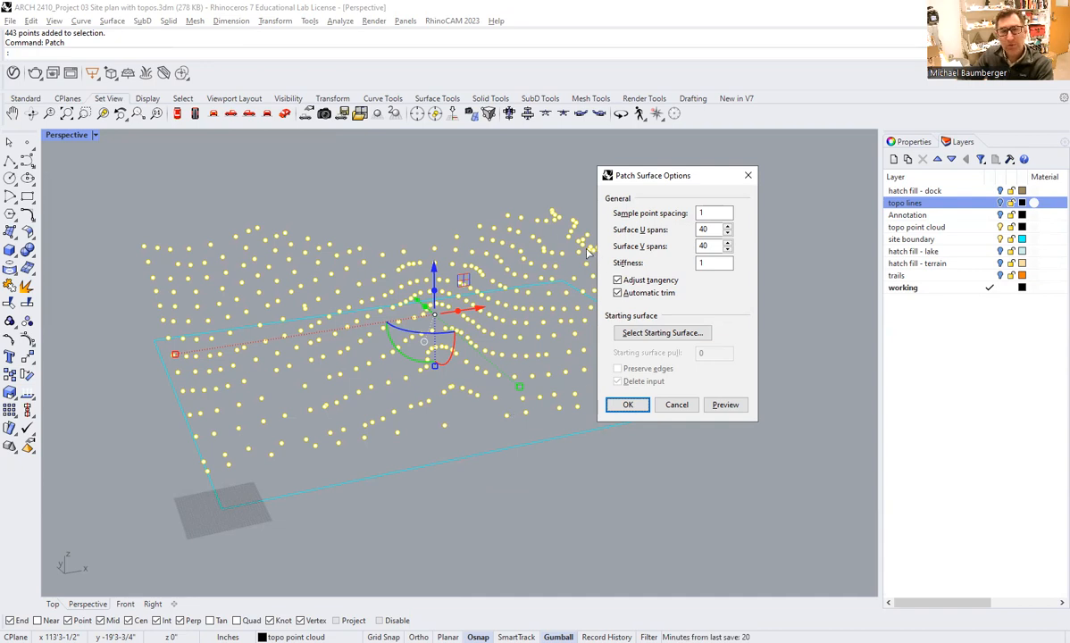
left_click_drag(683, 180, 704, 169)
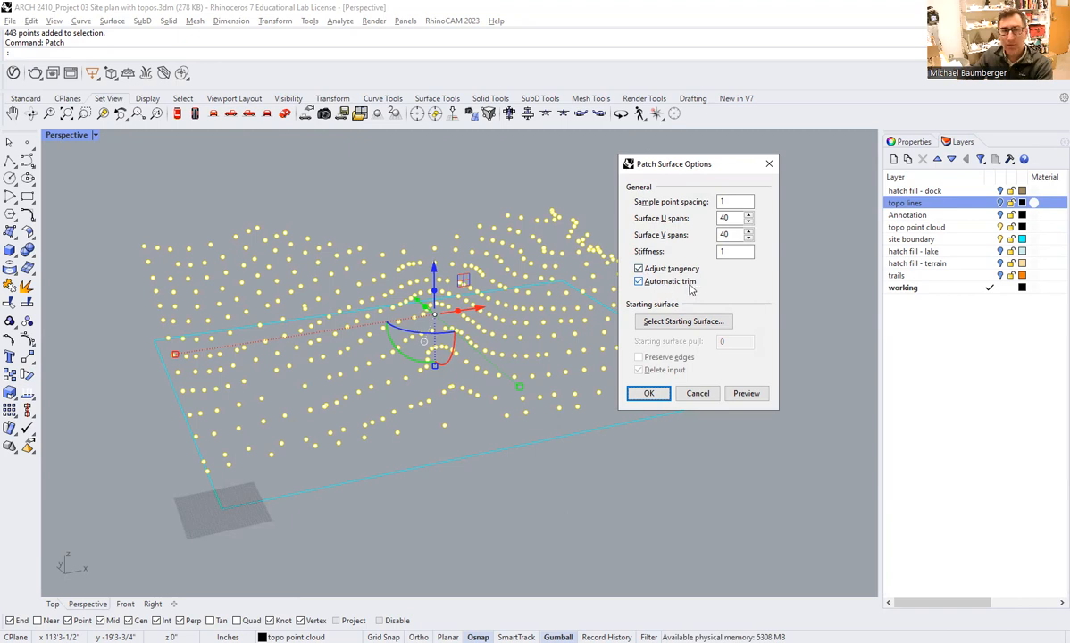
left_click(665, 282)
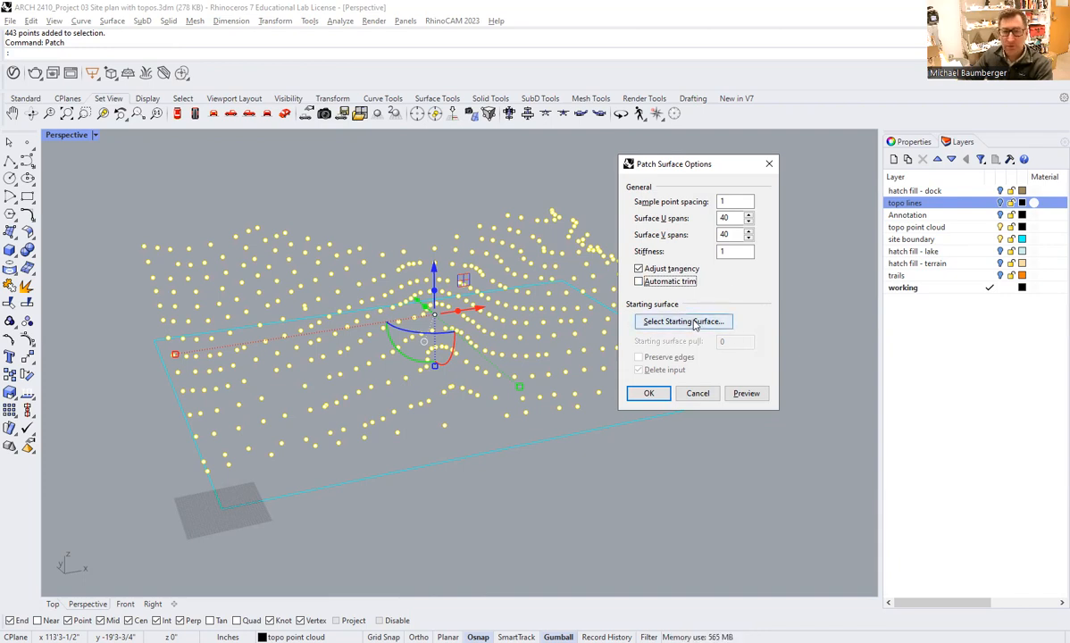
left_click(740, 396)
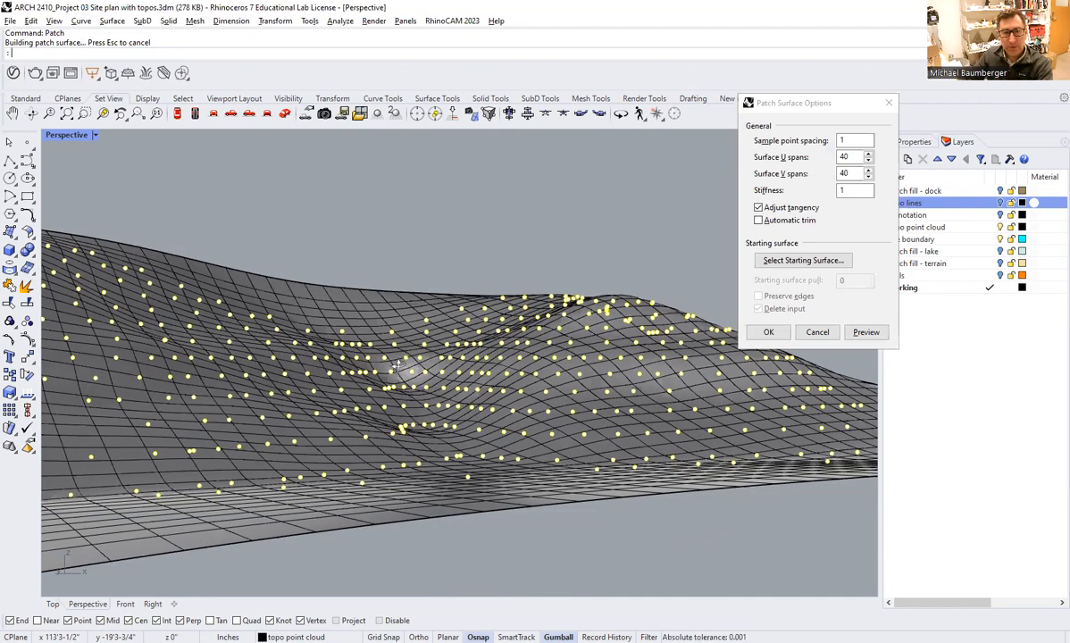
Create the terrain patch surface from the previewed settings.
right_click_drag(335, 367, 407, 372)
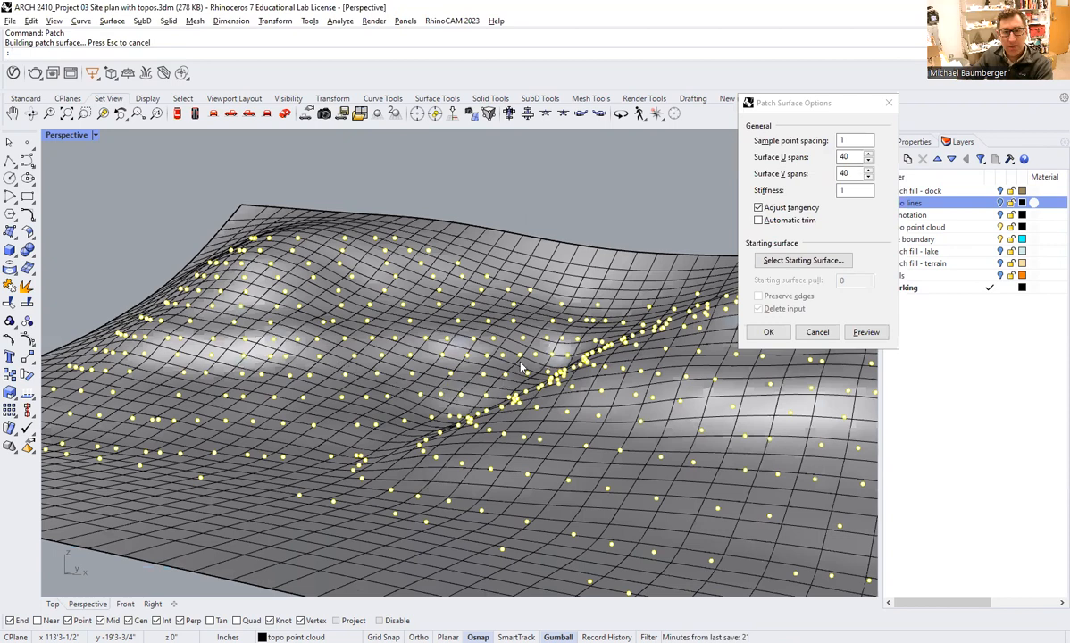
right_click_drag(521, 367, 538, 325)
scroll(424, 239, "up", 2)
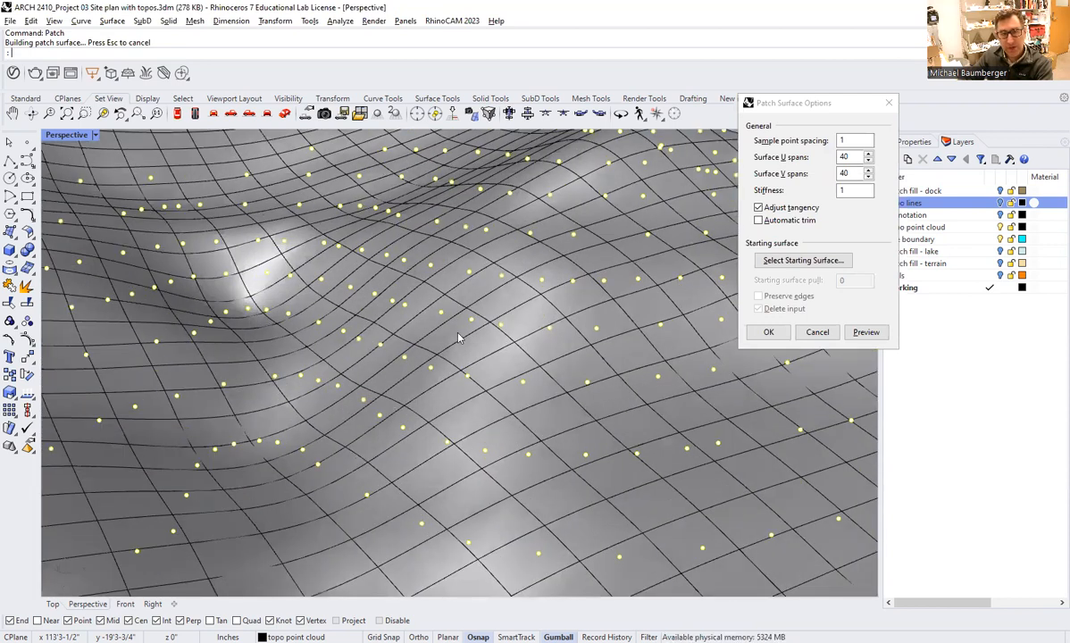
scroll(415, 337, "down", 3)
right_click_drag(435, 400, 353, 407, "shift")
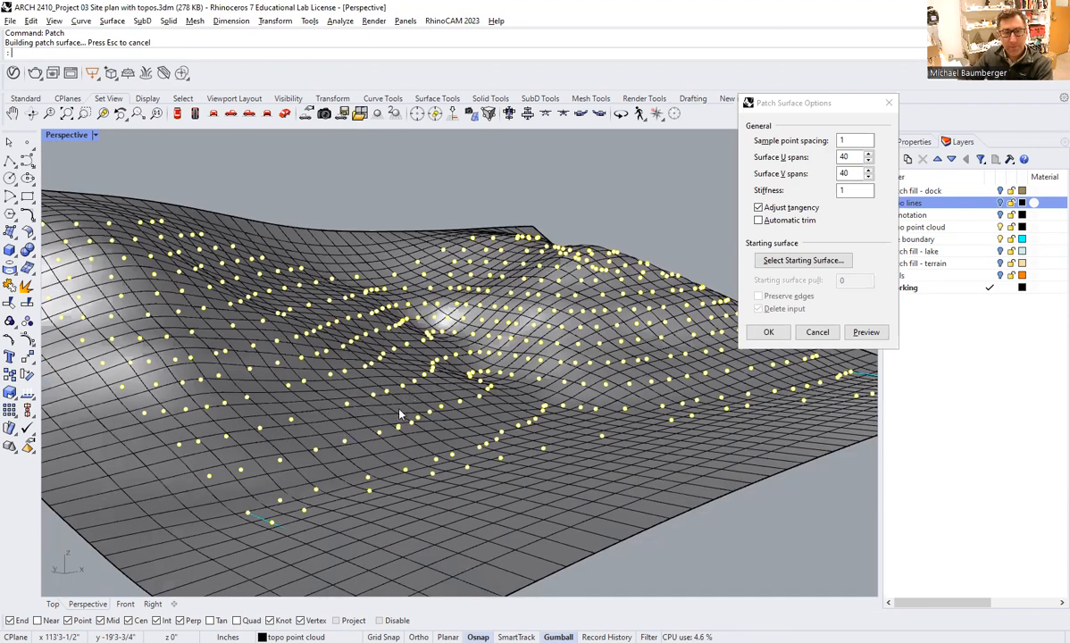
scroll(414, 375, "down", 3)
right_click_drag(420, 296, 467, 337)
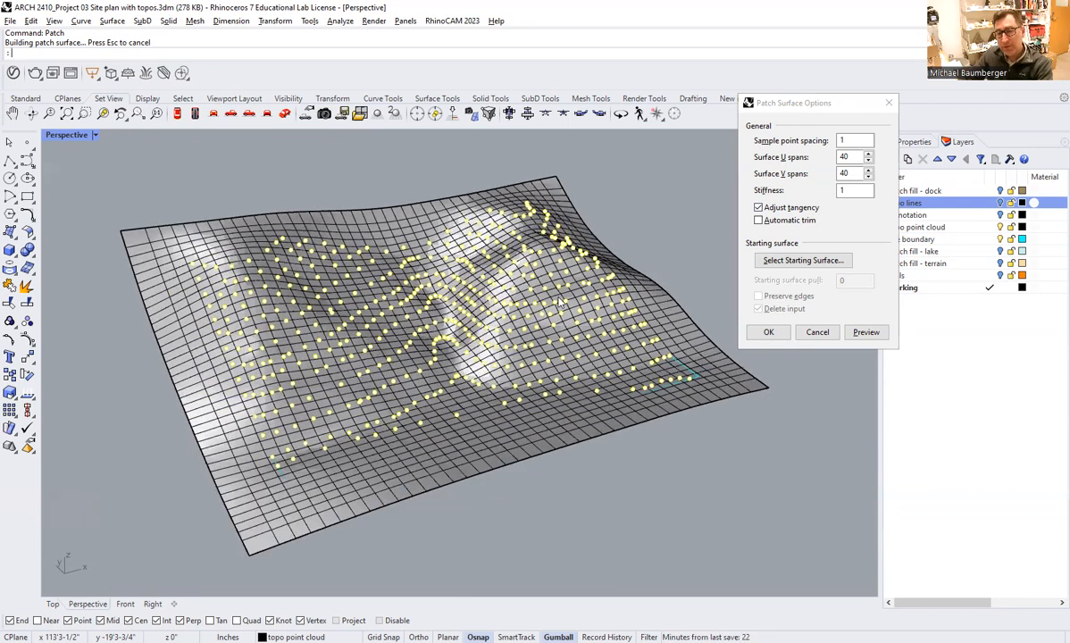
left_click(766, 333)
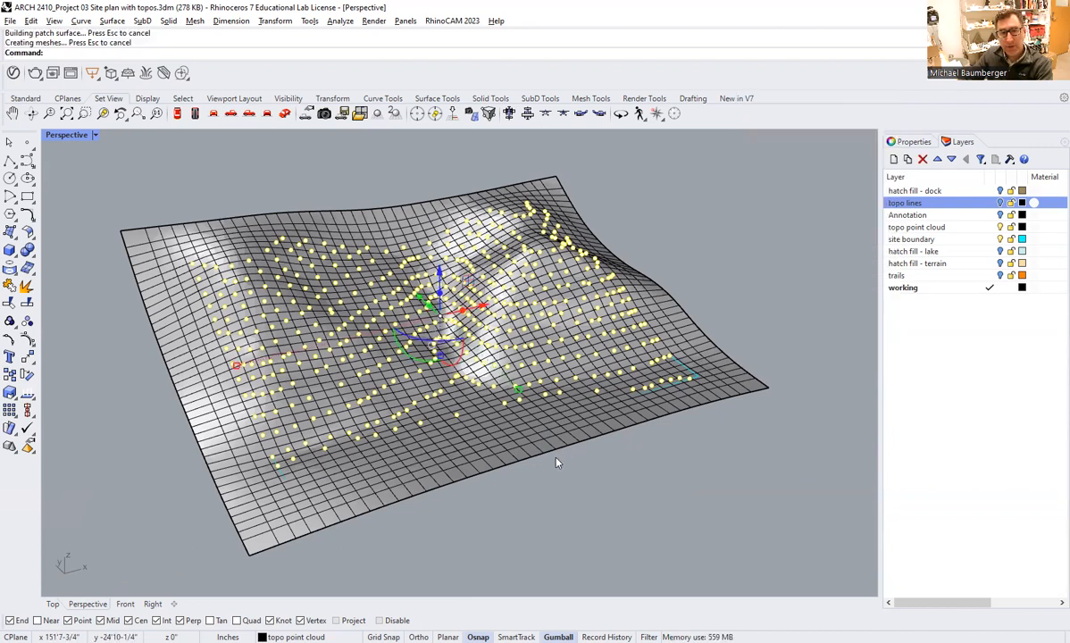
Examine from several angles how the finished terrain surface fits the topo points and extends past the site boundary.
right_click_drag(483, 461, 477, 433)
scroll(451, 393, "up", 2)
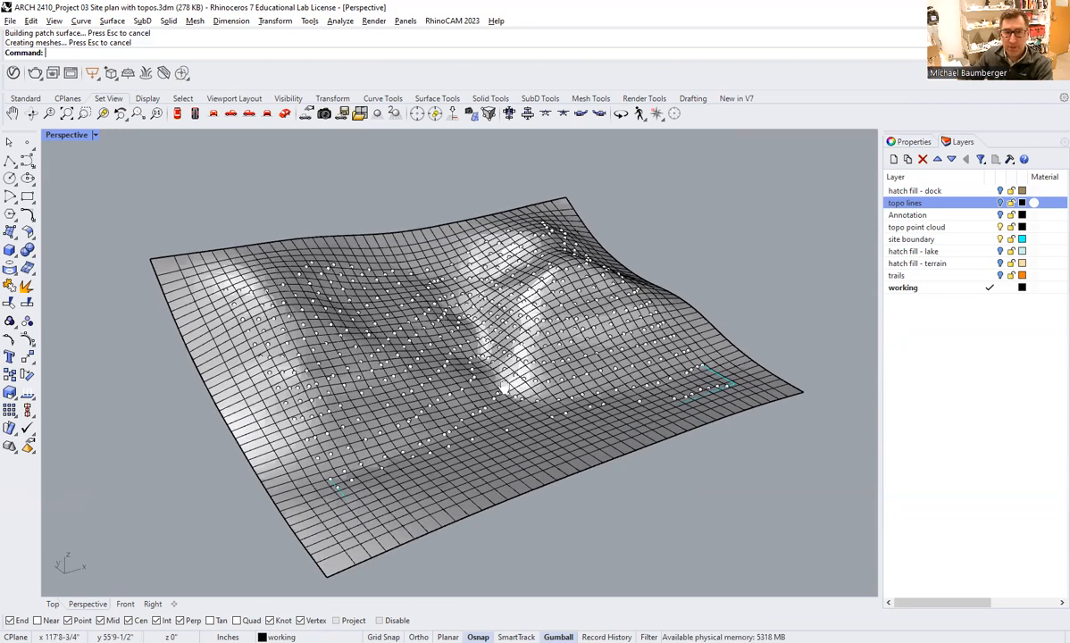
scroll(487, 380, "up", 2)
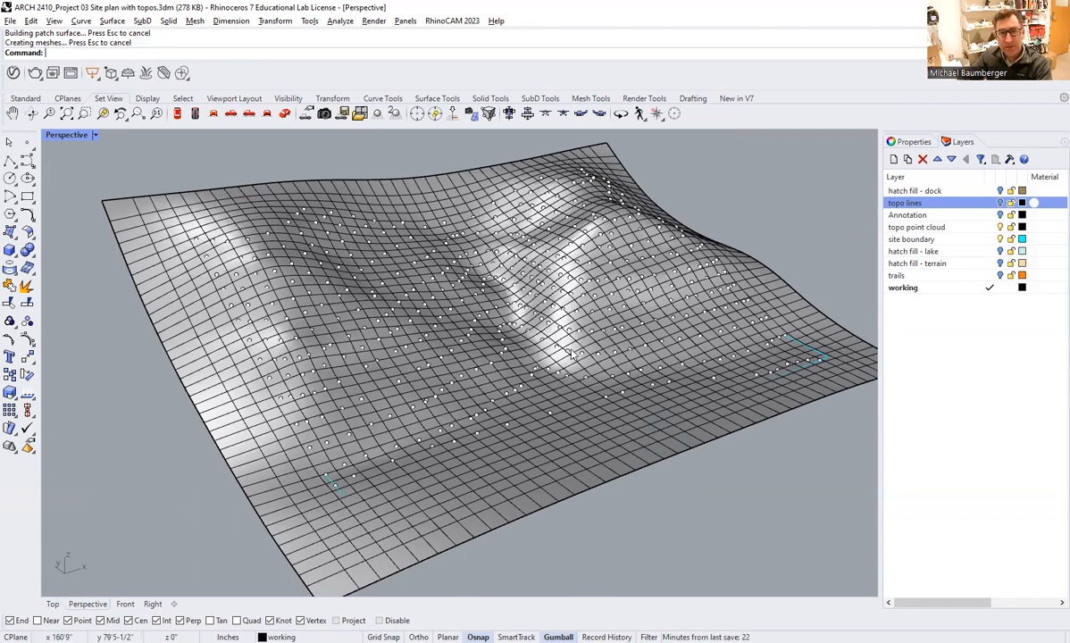
right_click_drag(484, 358, 525, 320)
right_click_drag(597, 341, 569, 355)
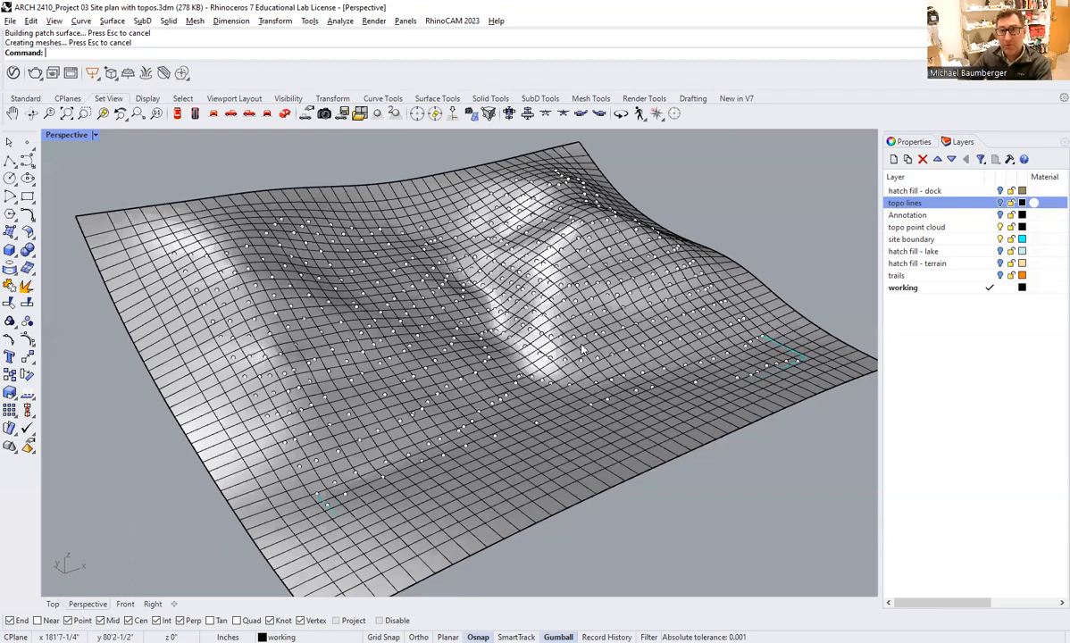
right_click_drag(583, 349, 543, 268)
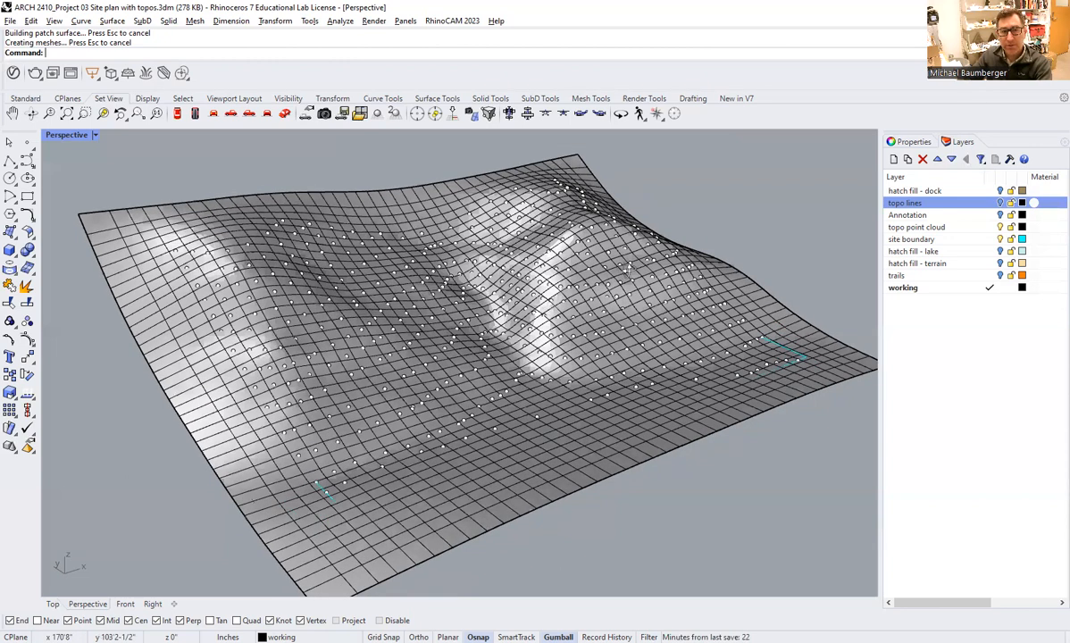
right_click_drag(595, 244, 539, 332)
right_click_drag(670, 295, 810, 292)
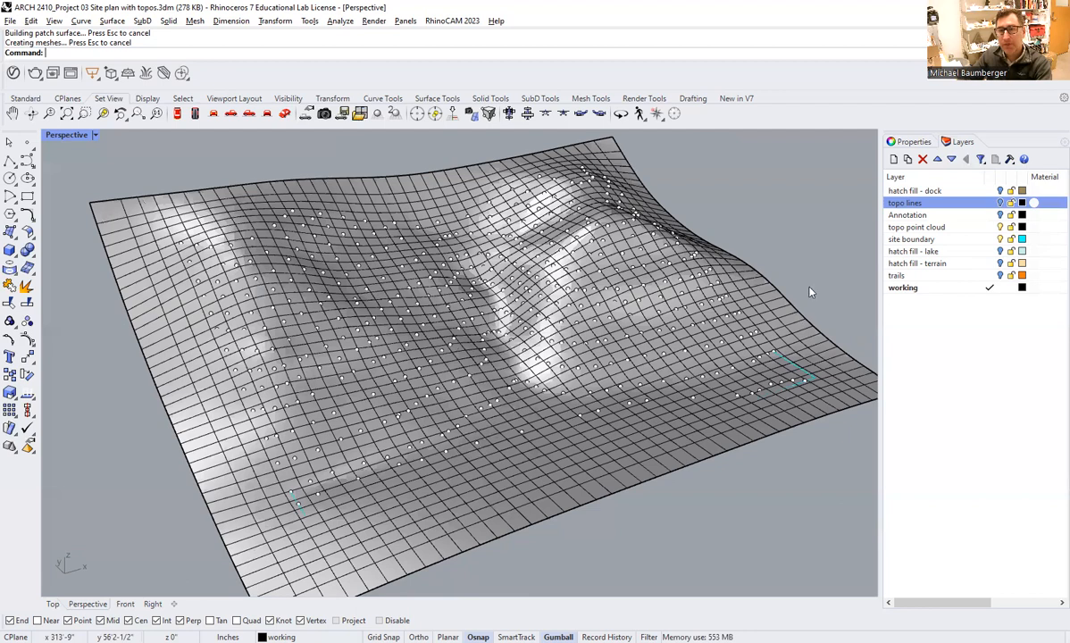
Hide the topo point cloud layer so the terrain surface shows without its points.
right_click_drag(681, 327, 922, 279)
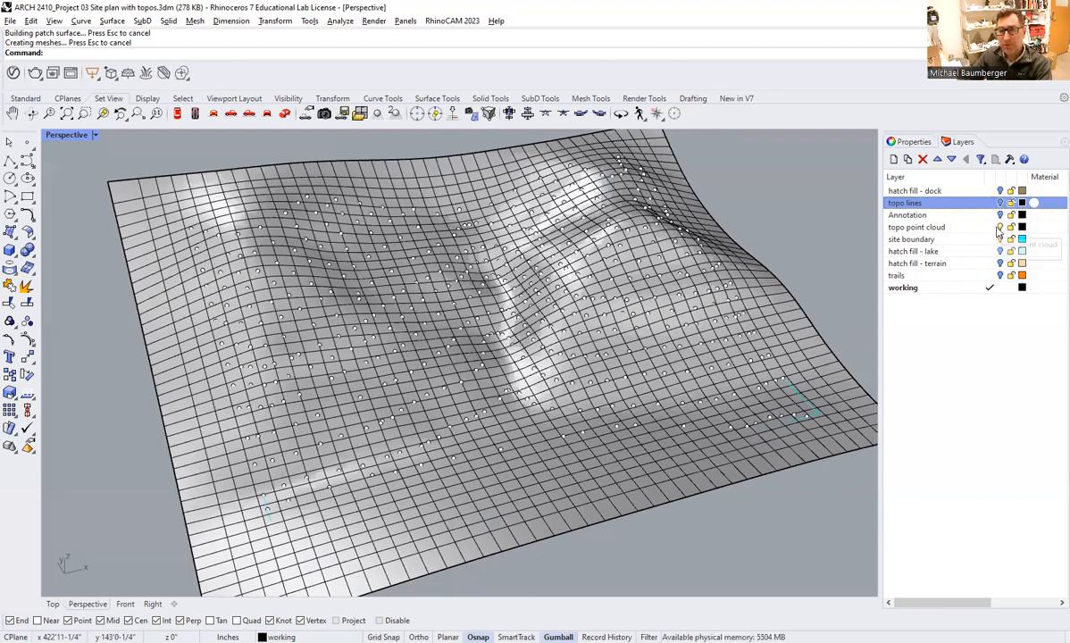
left_click(998, 229)
right_click_drag(710, 312, 699, 311)
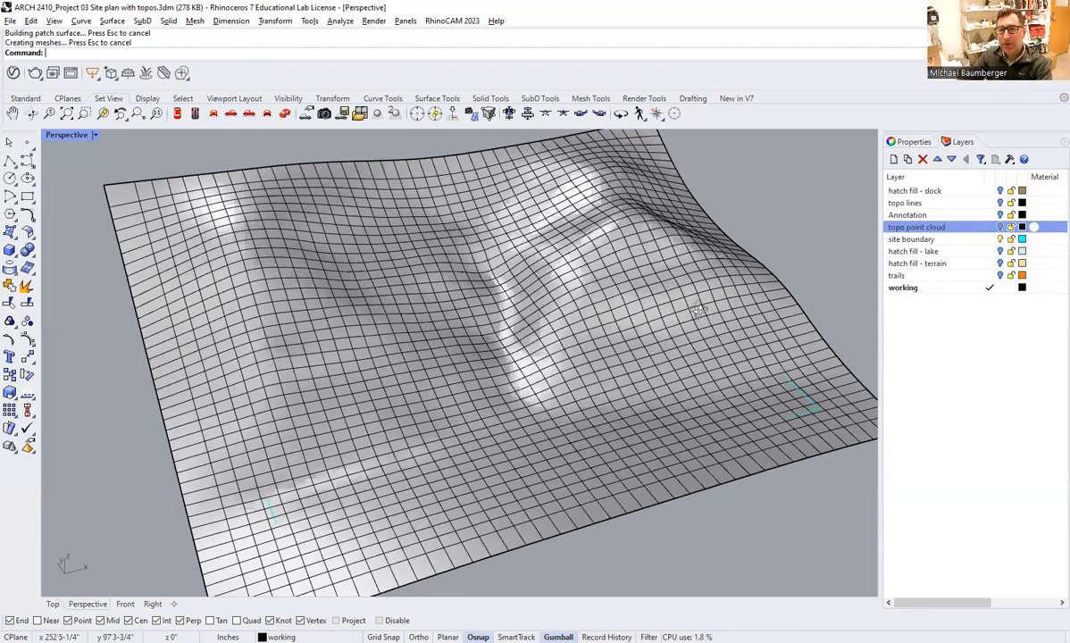
right_click_drag(480, 308, 471, 386)
right_click_drag(450, 340, 378, 268)
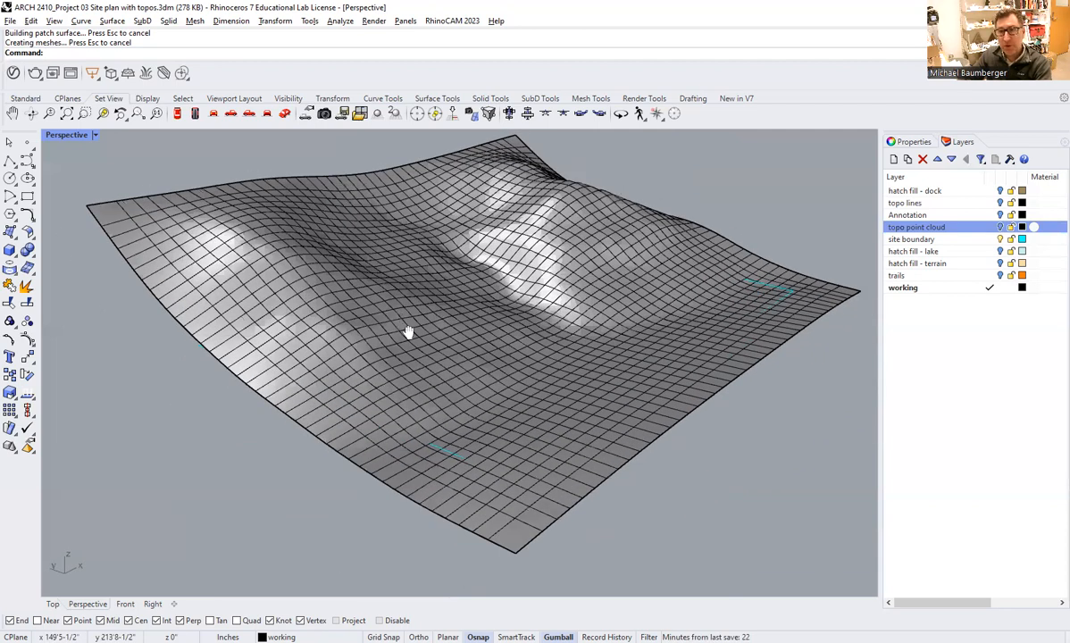
Trim away the part of the terrain surface outside the site boundary, using the boundary curve as the cutting object.
right_click_drag(380, 326, 428, 284)
type("trim")
key("Return")
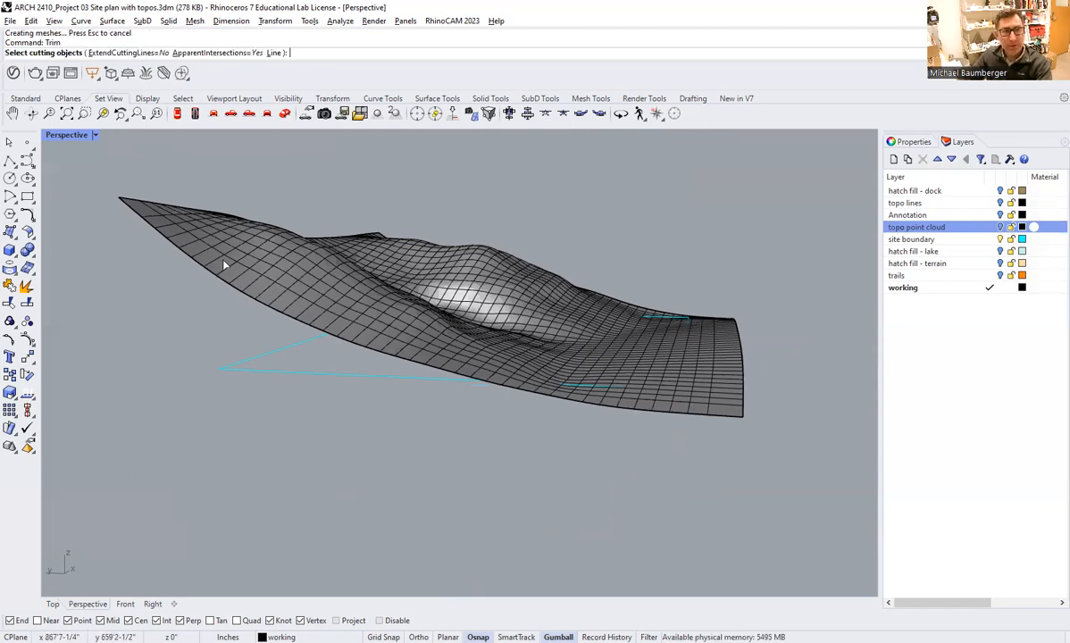
left_click(245, 369)
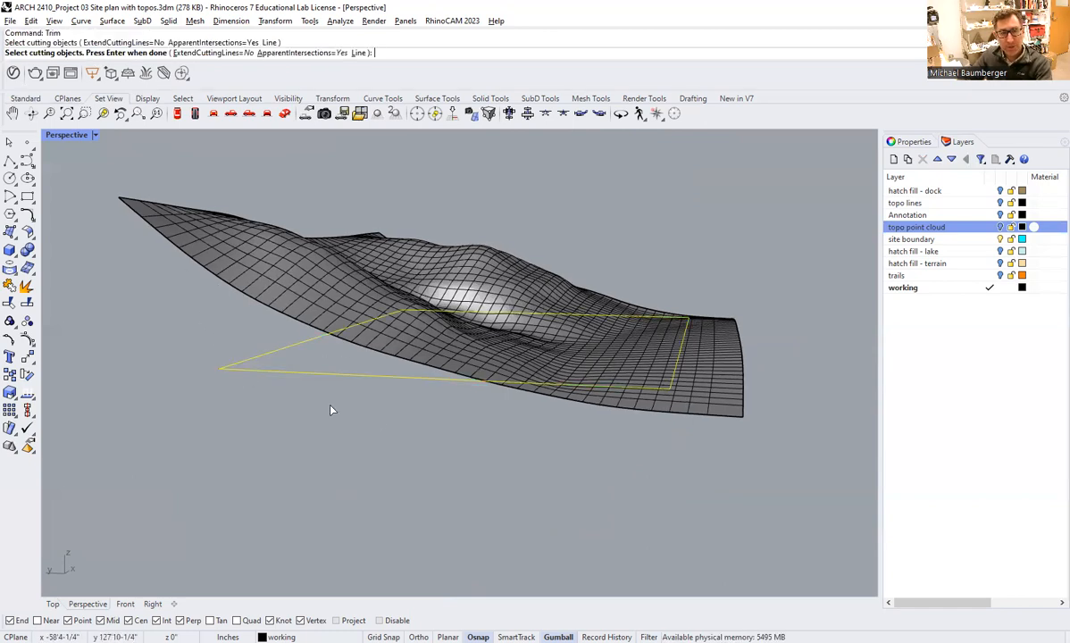
right_click_drag(331, 410, 286, 446)
right_click_drag(174, 398, 120, 398)
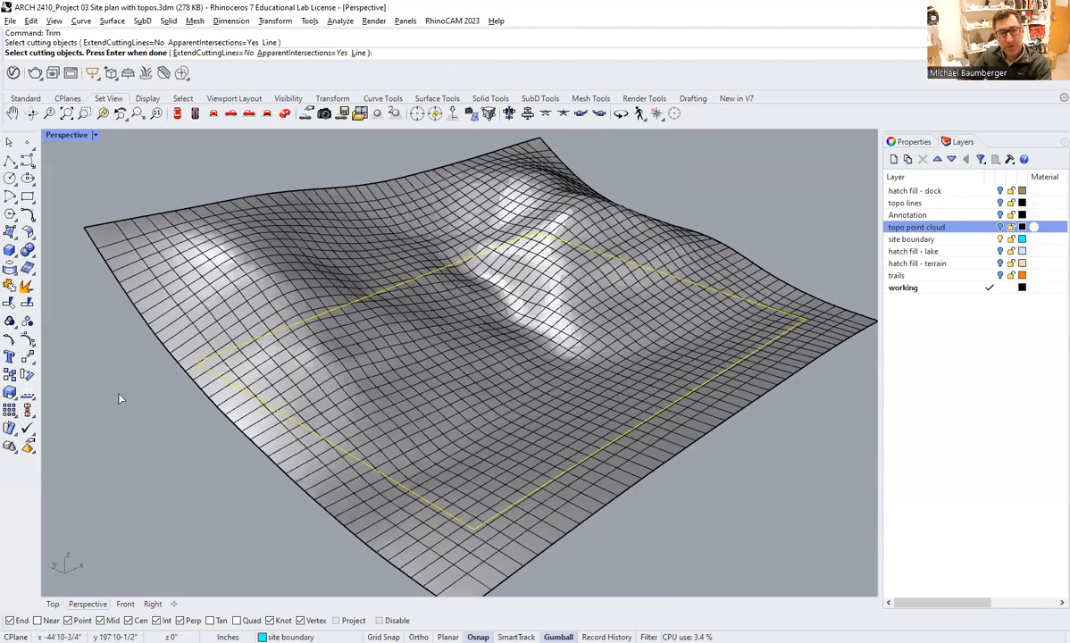
key("Return")
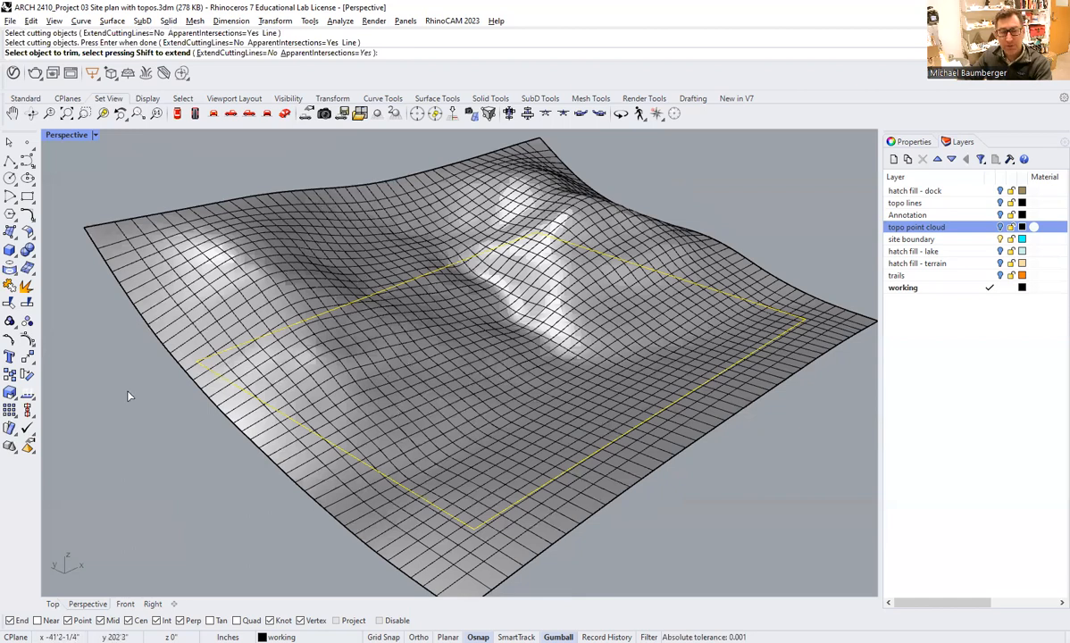
left_click(371, 553)
right_click_drag(338, 542, 454, 467)
right_click_drag(413, 434, 278, 494)
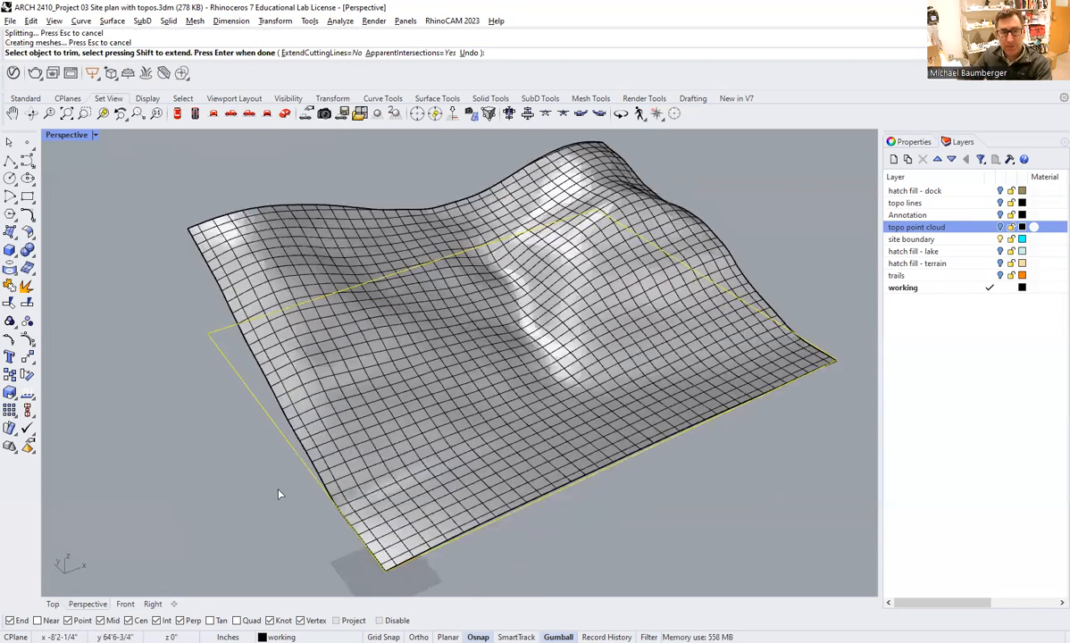
right_click(421, 390)
Copy the site boundary curve 20' straight down below the trimmed terrain, keeping the original in place.
right_click_drag(421, 390, 568, 261)
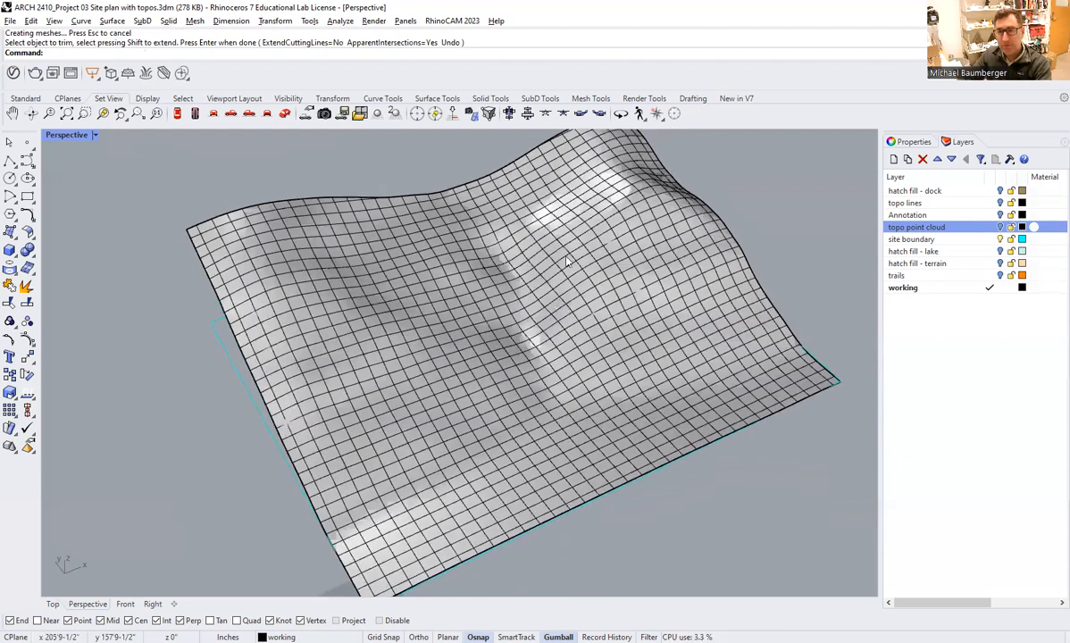
right_click_drag(484, 343, 546, 324)
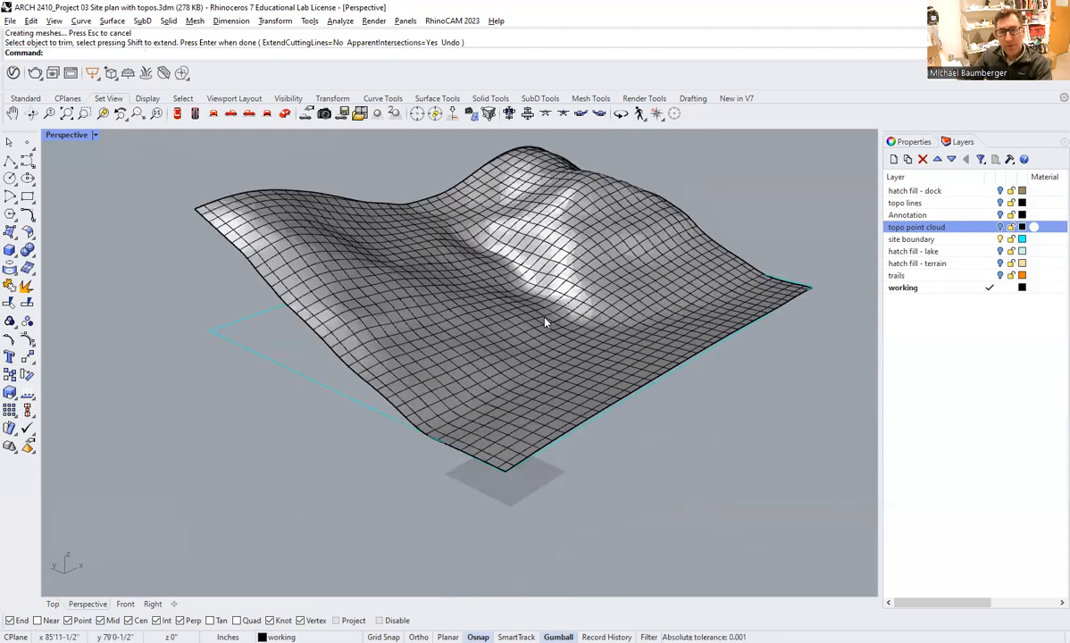
right_click_drag(465, 325, 431, 372)
right_click_drag(524, 328, 488, 365)
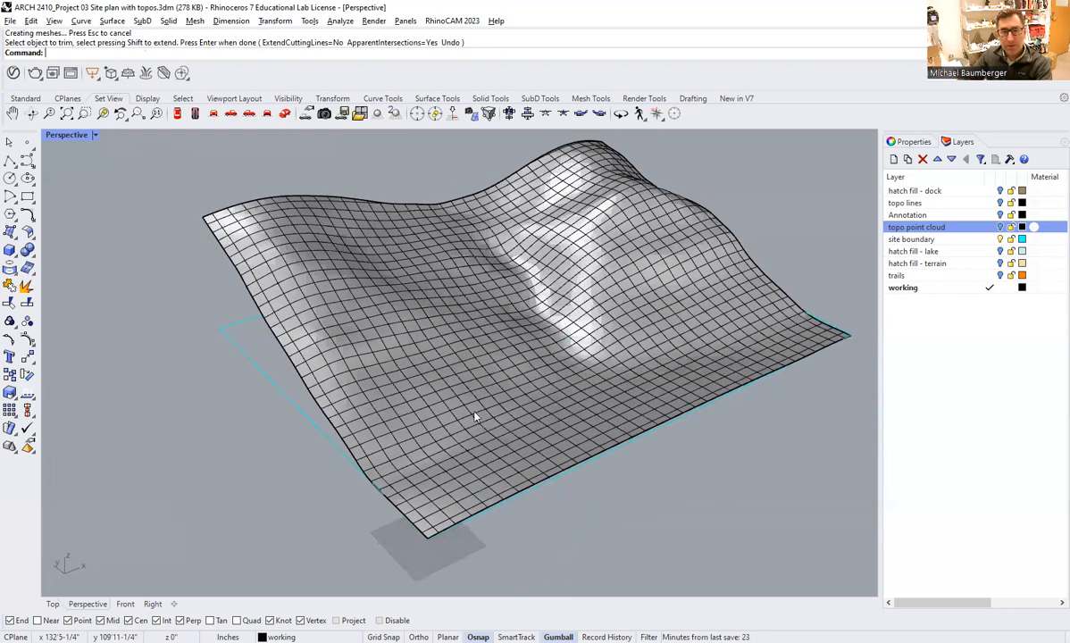
right_click_drag(475, 417, 478, 428)
right_click_drag(506, 385, 427, 437)
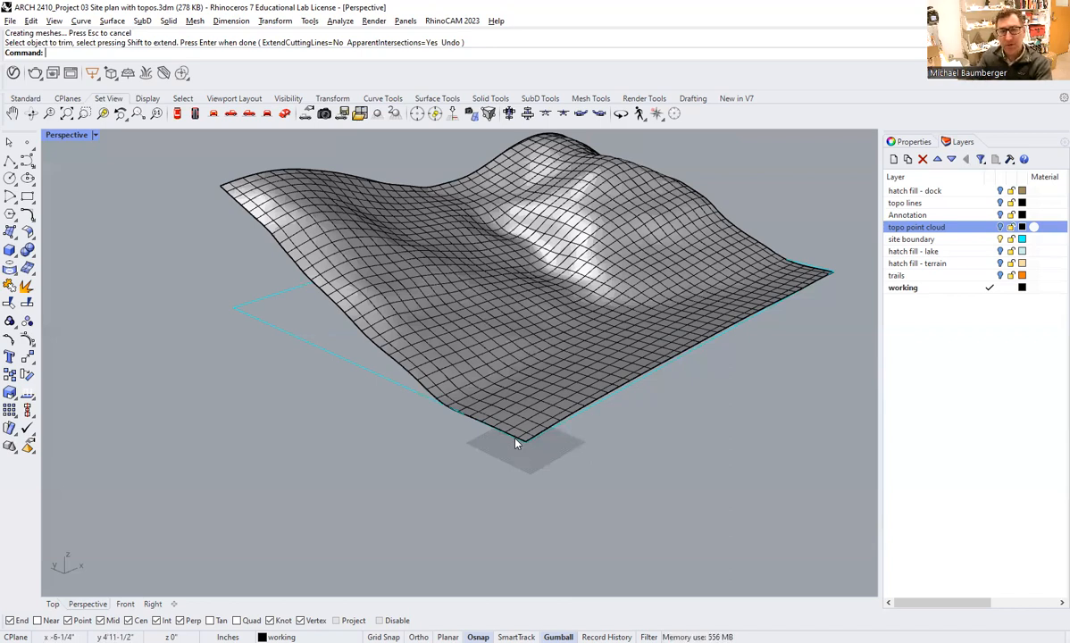
left_click(372, 369)
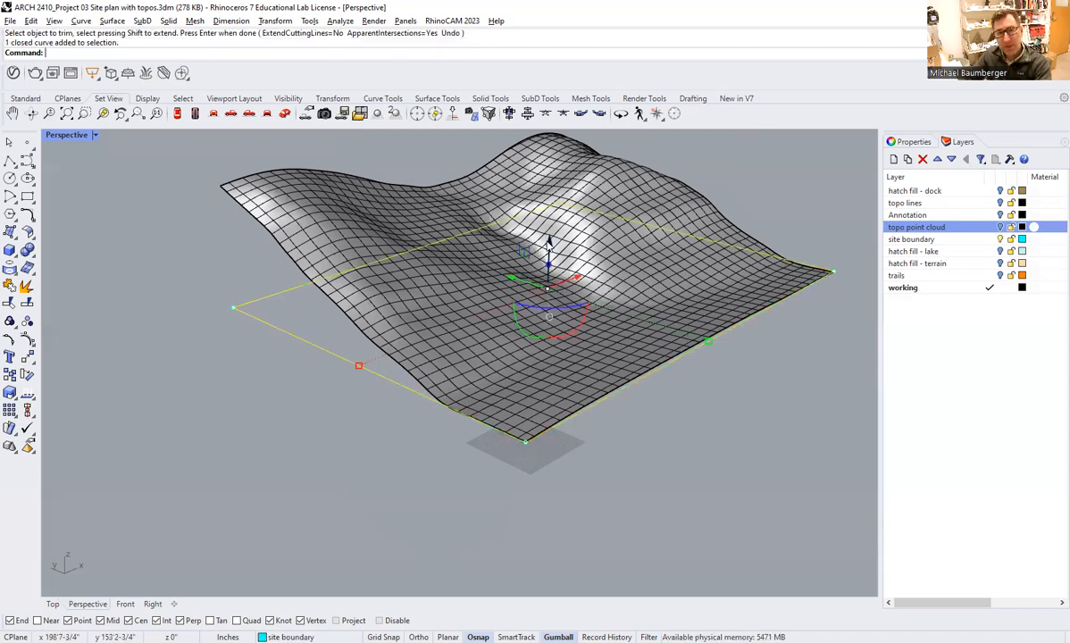
left_click(550, 246)
type("-20")
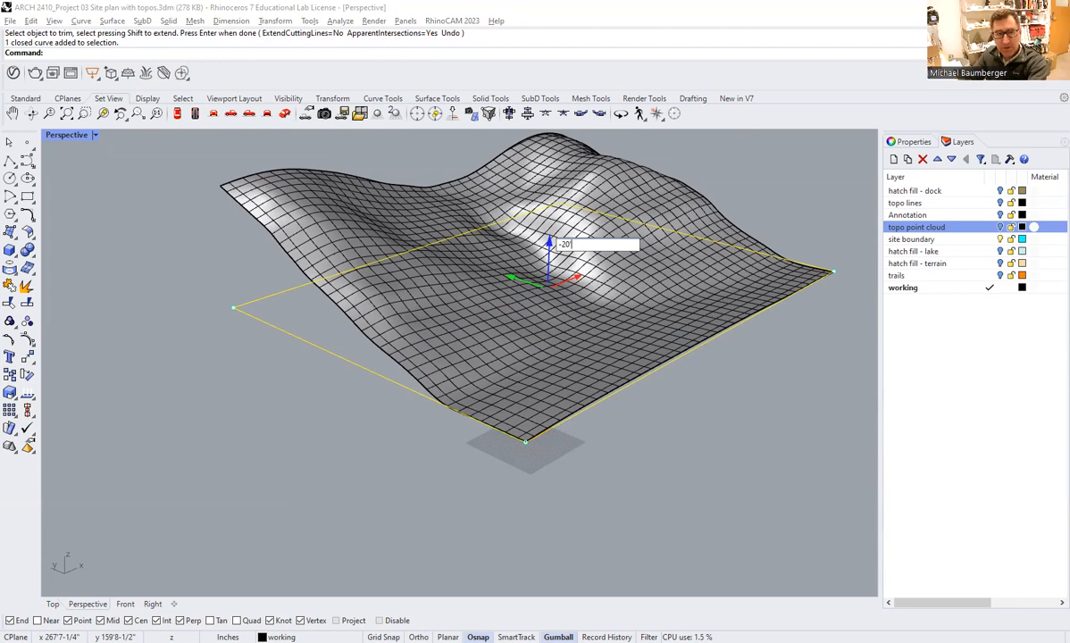
key("Return")
left_click(251, 377)
left_click(265, 357)
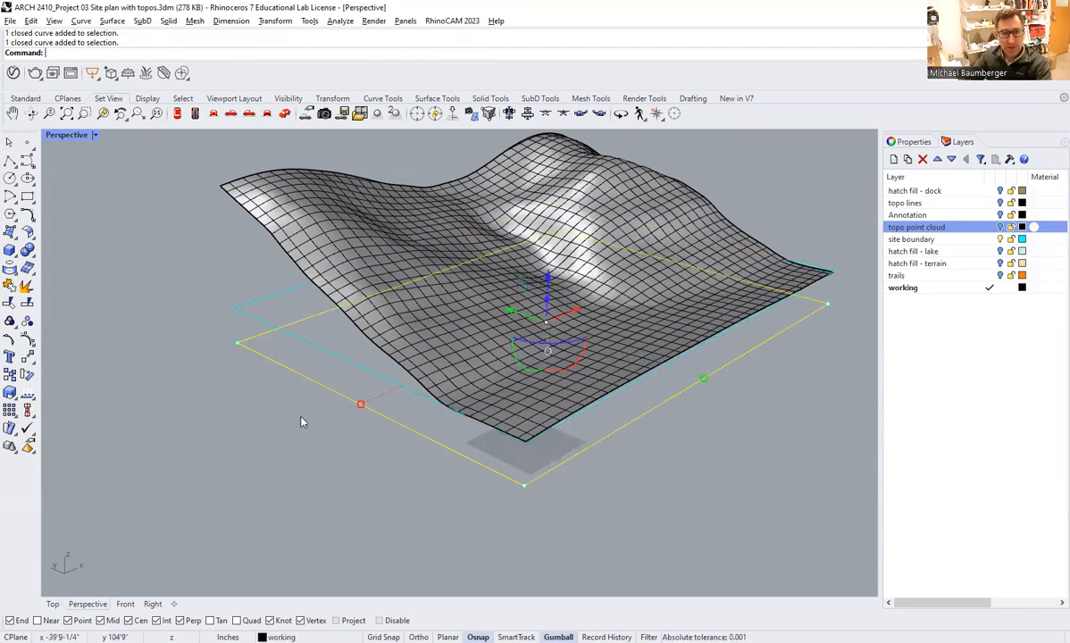
key("Escape")
Show the topo lines layer and examine how the trimmed terrain relates to the contours and both boundary curves.
right_click_drag(454, 461, 477, 425)
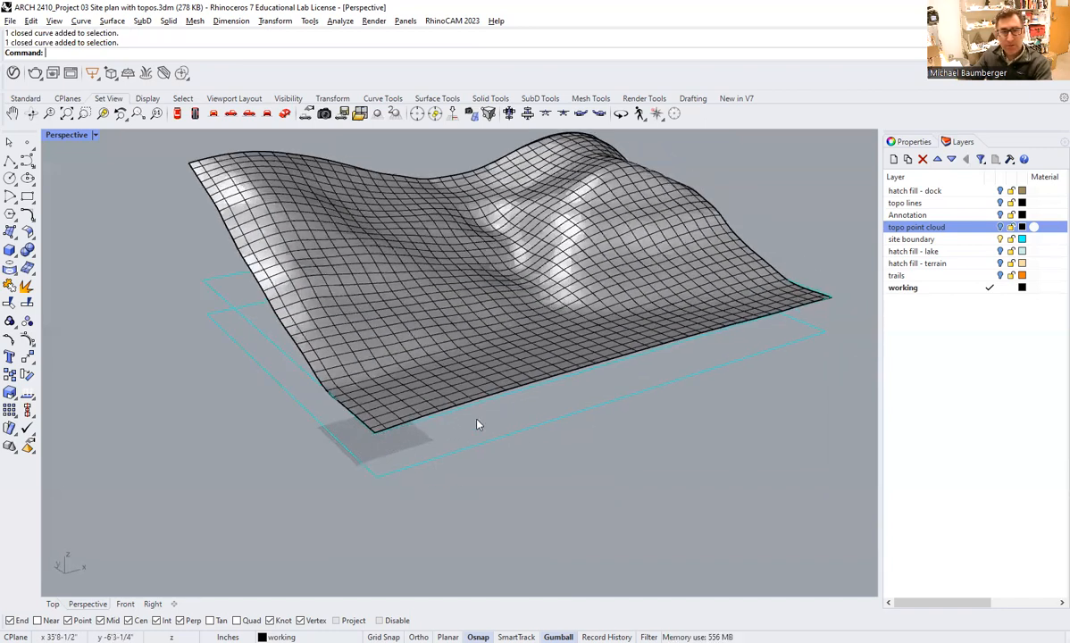
right_click_drag(382, 432, 446, 393)
right_click_drag(525, 373, 526, 472)
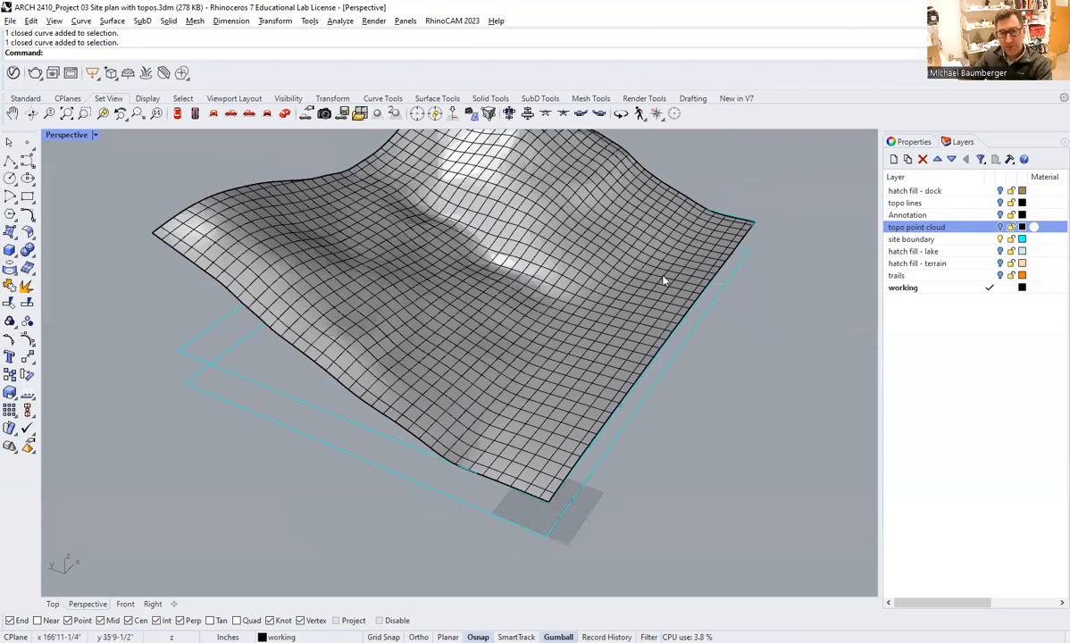
right_click_drag(572, 417, 524, 394)
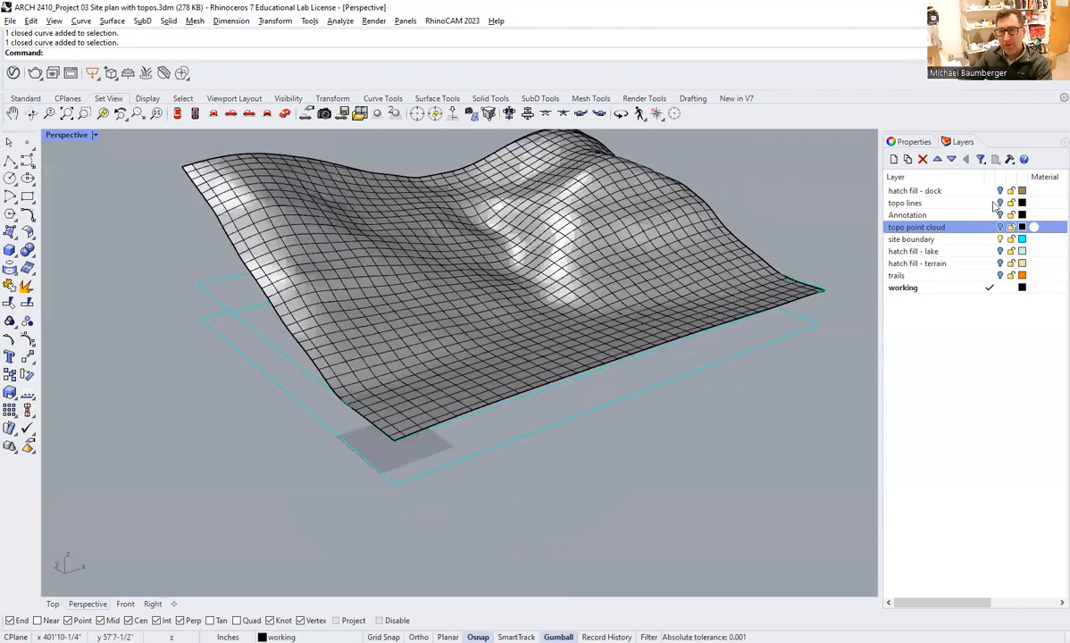
left_click(1000, 203)
right_click_drag(602, 349, 449, 449)
left_click(581, 382)
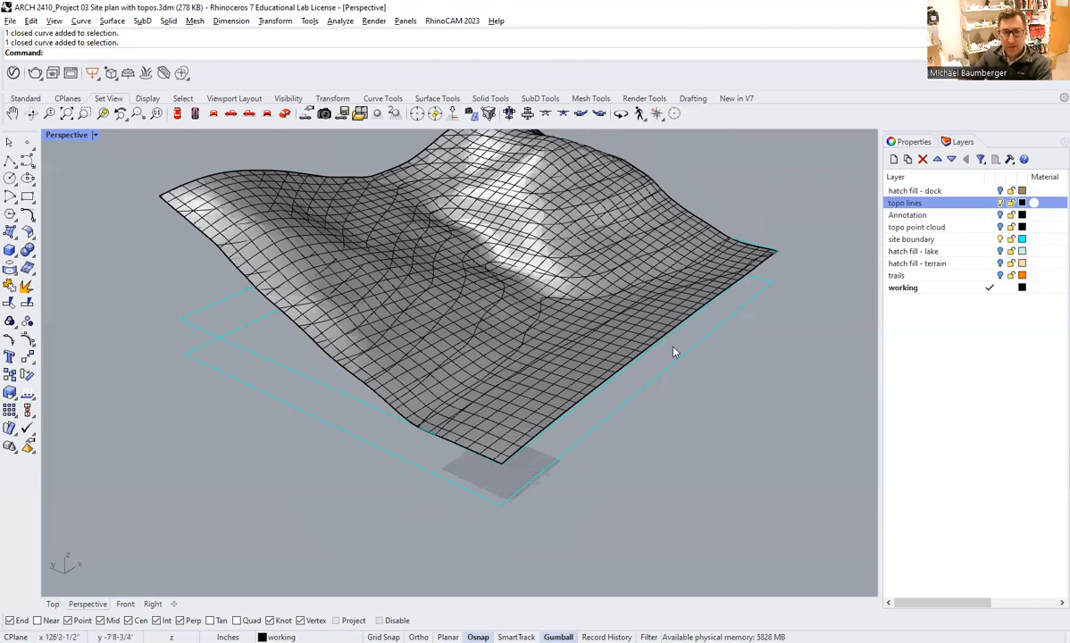
right_click_drag(557, 419, 731, 330)
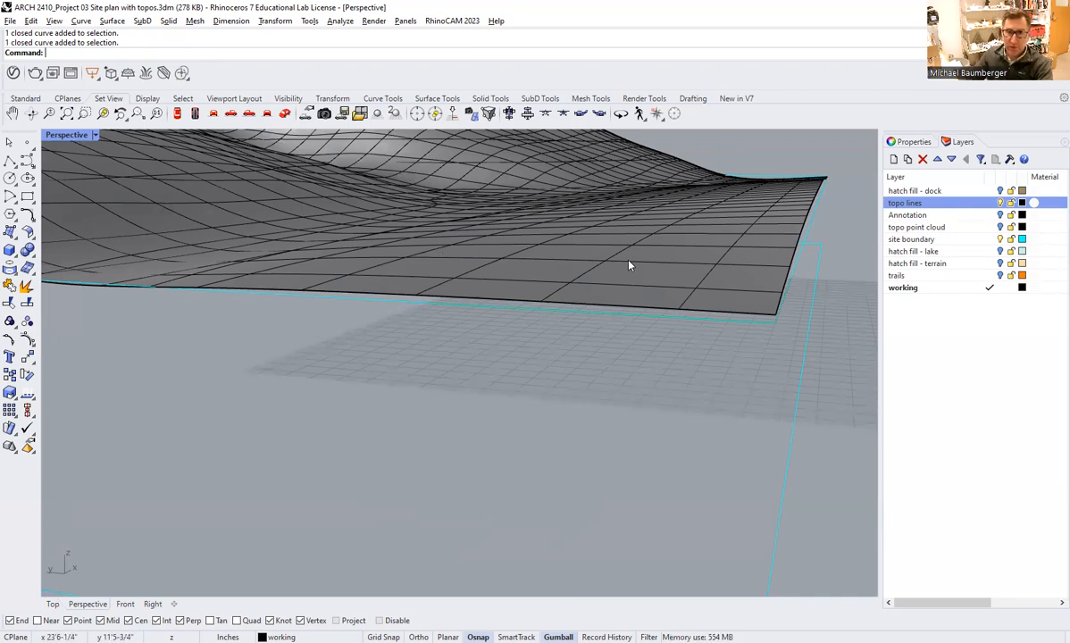
right_click_drag(658, 294, 589, 314)
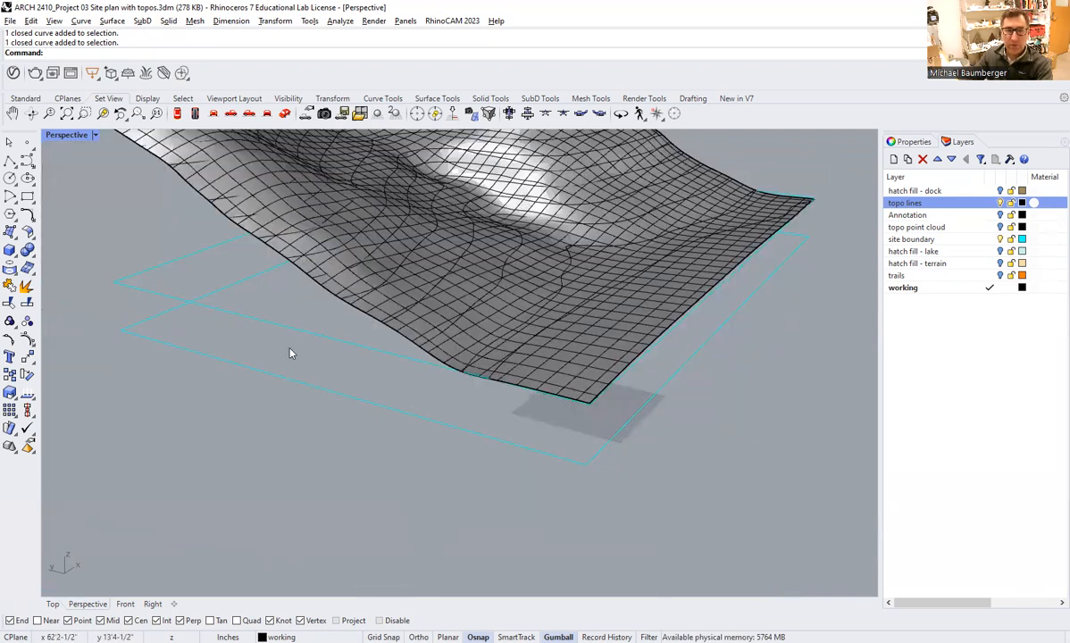
Create a flat planar surface from the upper site boundary curve.
right_click_drag(289, 352, 497, 399)
left_click(300, 371)
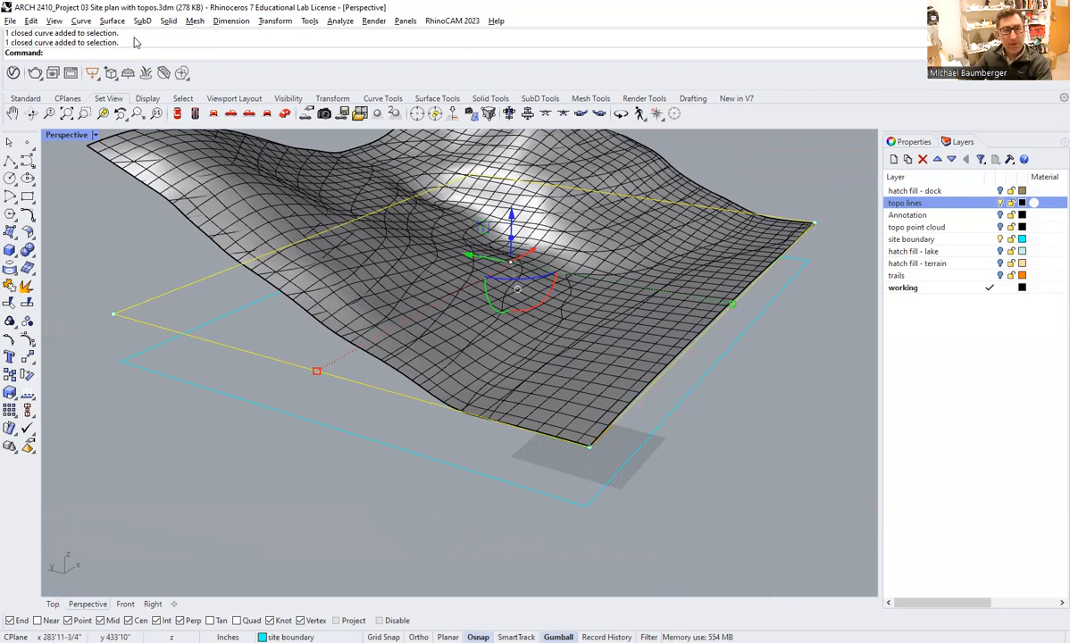
left_click(104, 20)
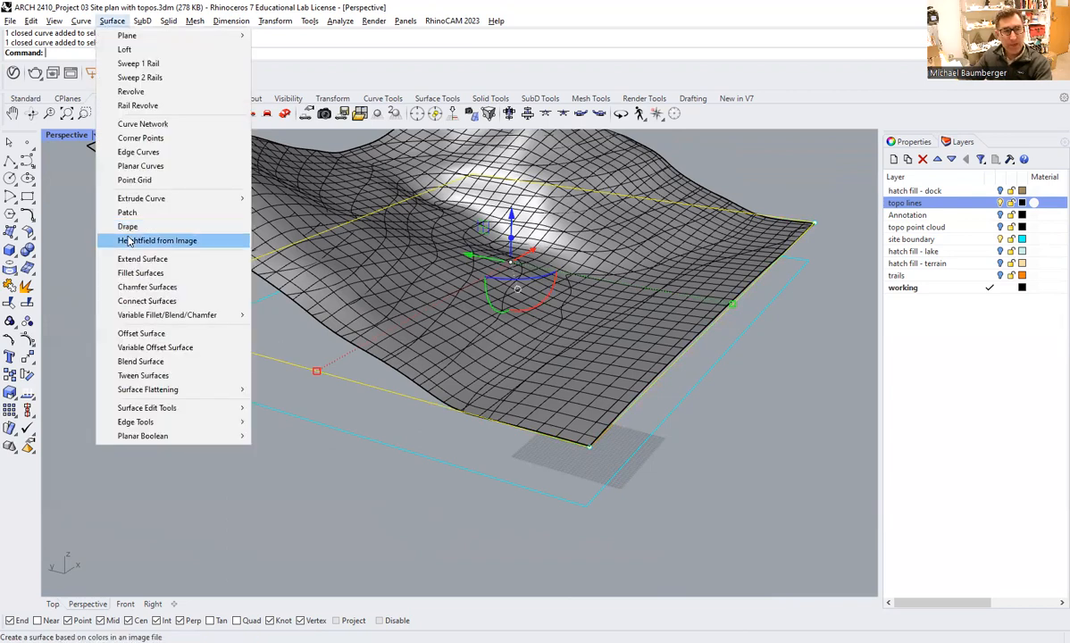
left_click(156, 167)
left_click(252, 296)
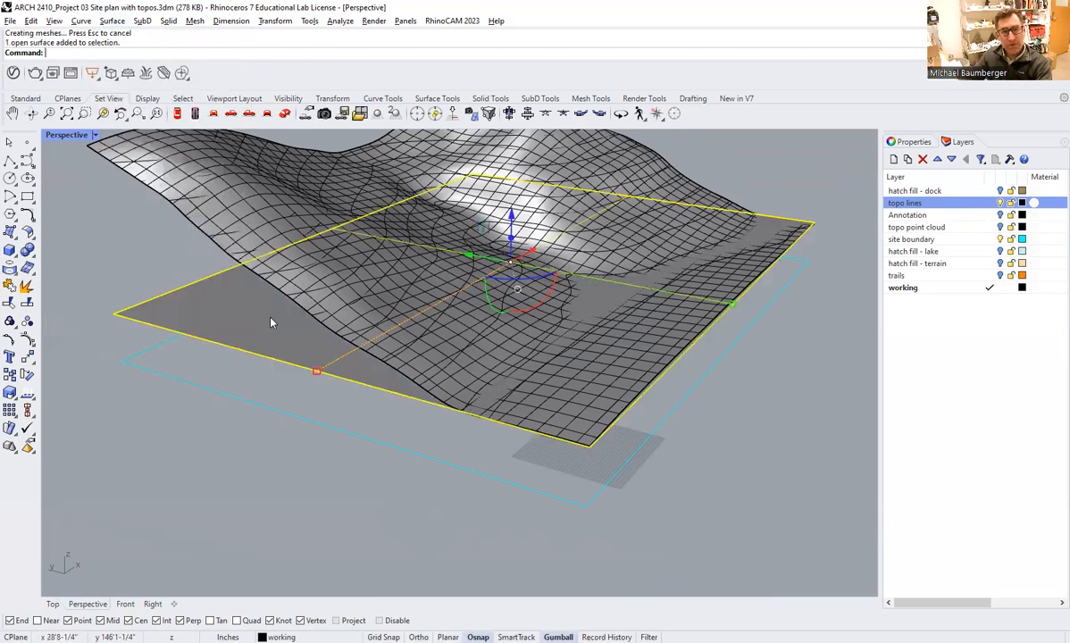
left_click(283, 451)
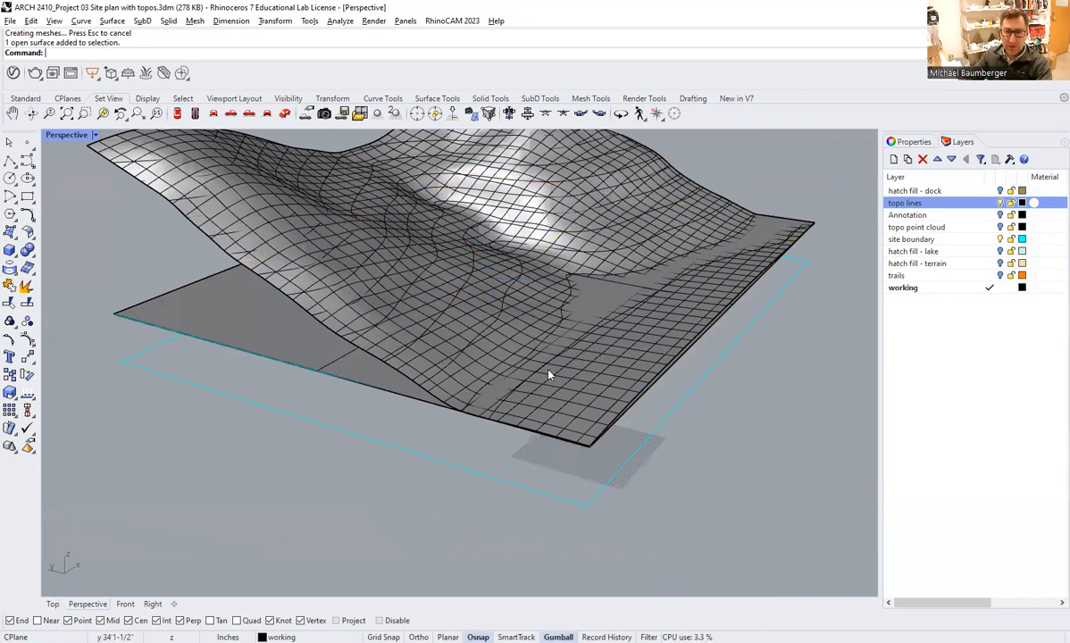
Highlight the terrain and the flat surface in turn to compare them, and hide the topo lines layer.
left_click(532, 309)
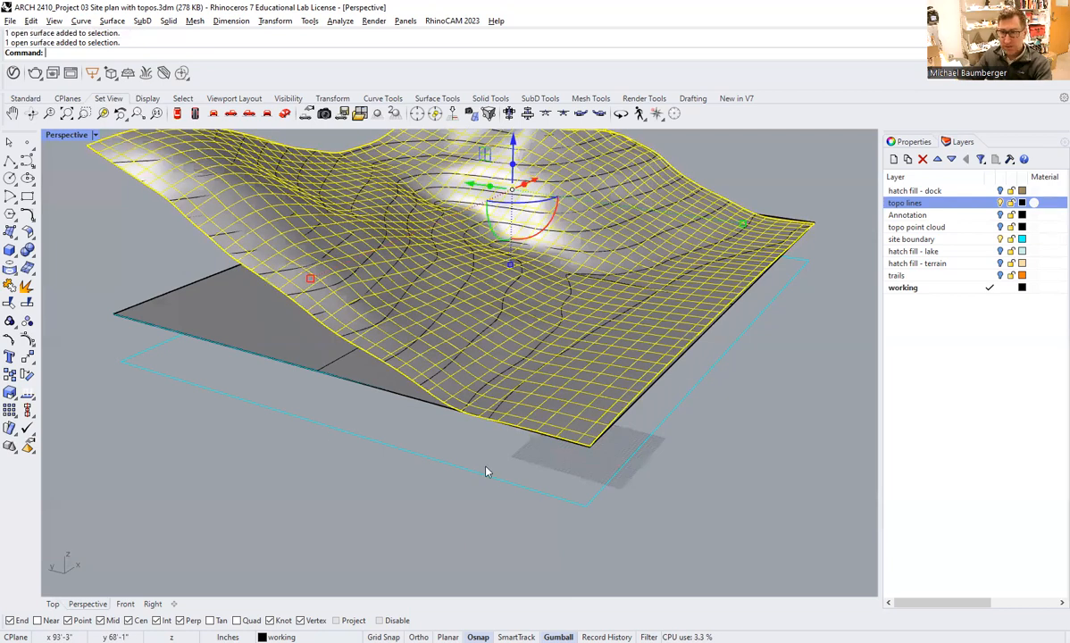
left_click(252, 337)
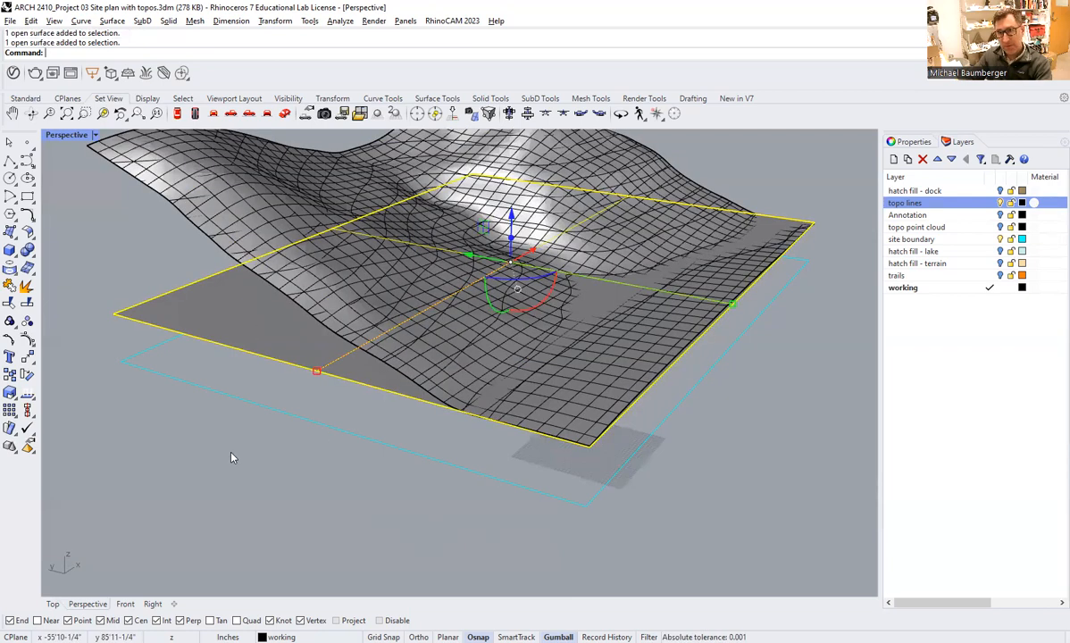
left_click(315, 454)
scroll(652, 320, "up", 4)
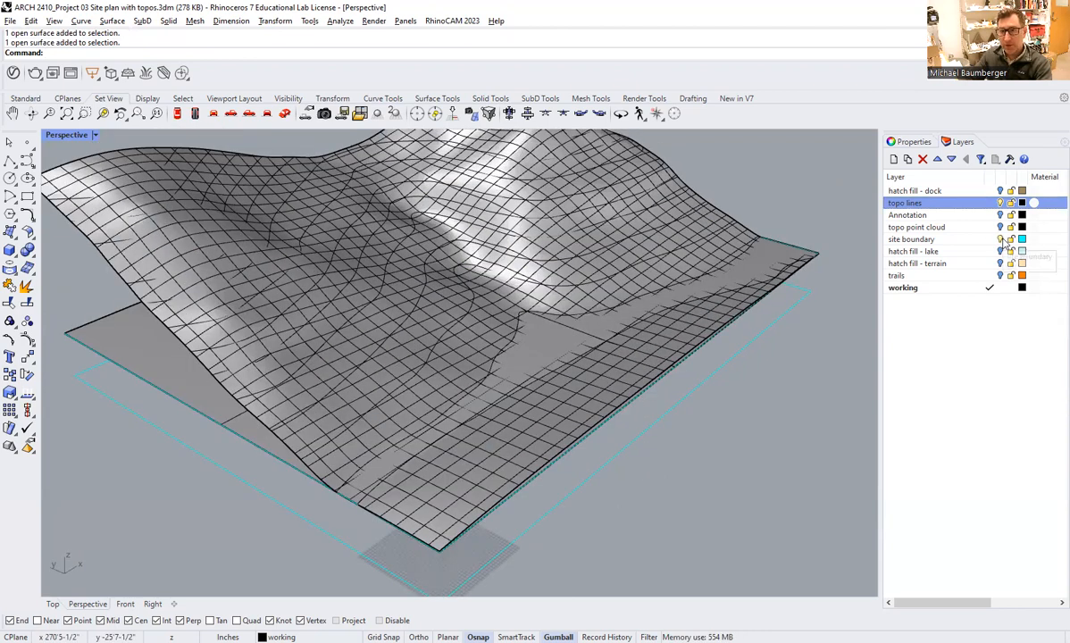
left_click(1000, 203)
mouse_move(471, 377)
right_mouse_down()
mouse_move(479, 351)
mouse_move(490, 373)
right_mouse_up()
left_click(241, 346)
right_click_drag(240, 345, 232, 487)
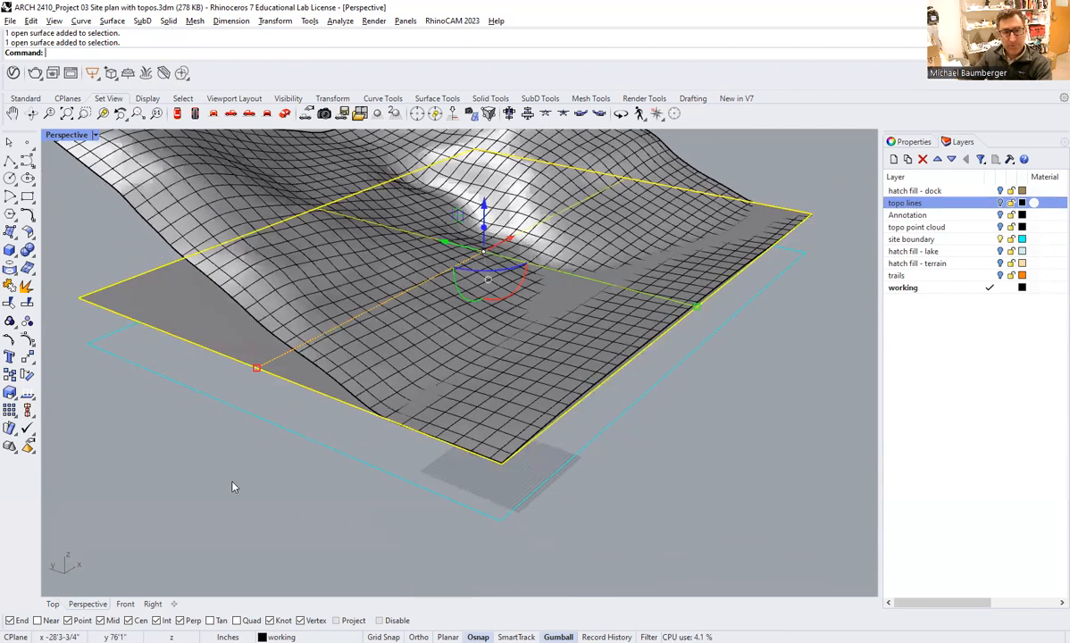
key("Escape")
Create intersection curves where the terrain surface meets the flat planar surface using Intersect.
type("Intersect")
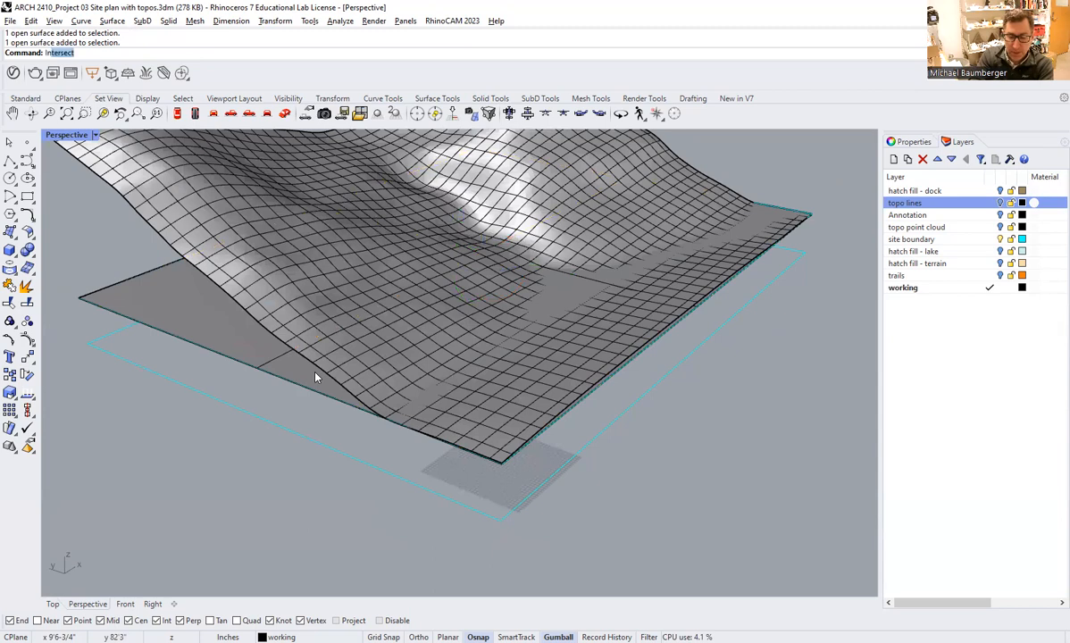
key("Return")
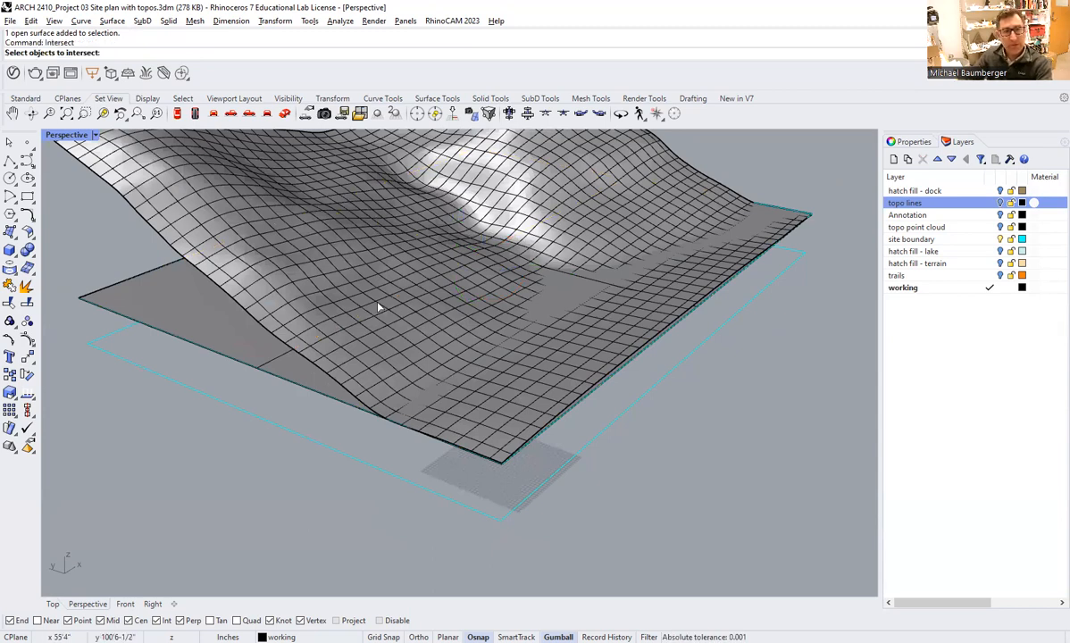
left_click(453, 290)
left_click(183, 325)
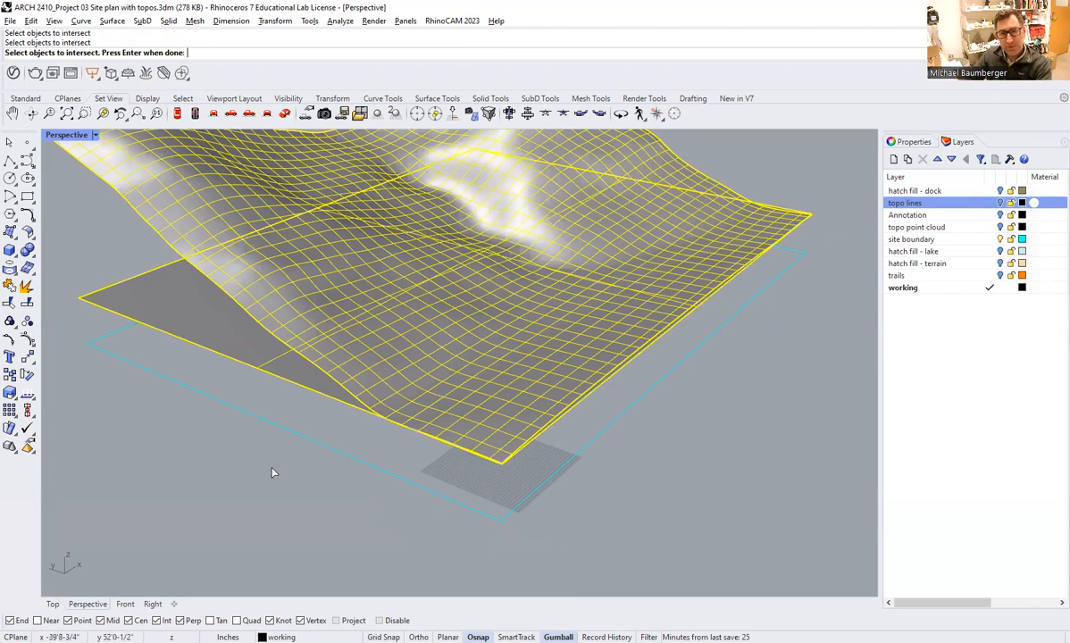
key("Return")
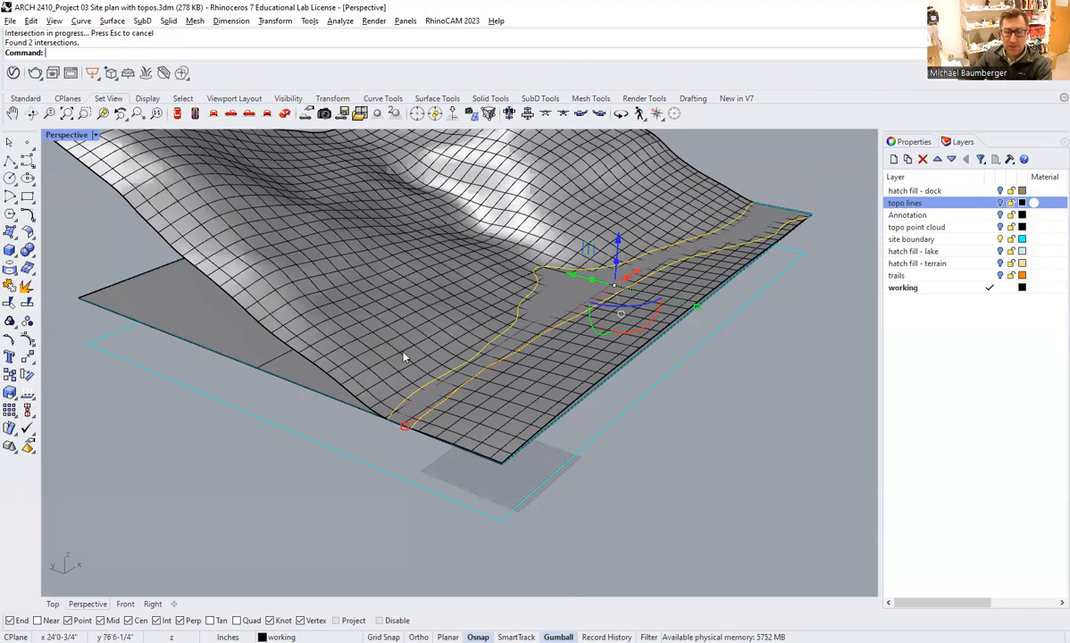
left_click(714, 412)
mouse_move(626, 364)
right_mouse_down()
mouse_move(619, 342)
mouse_move(571, 326)
mouse_move(625, 341)
right_mouse_up()
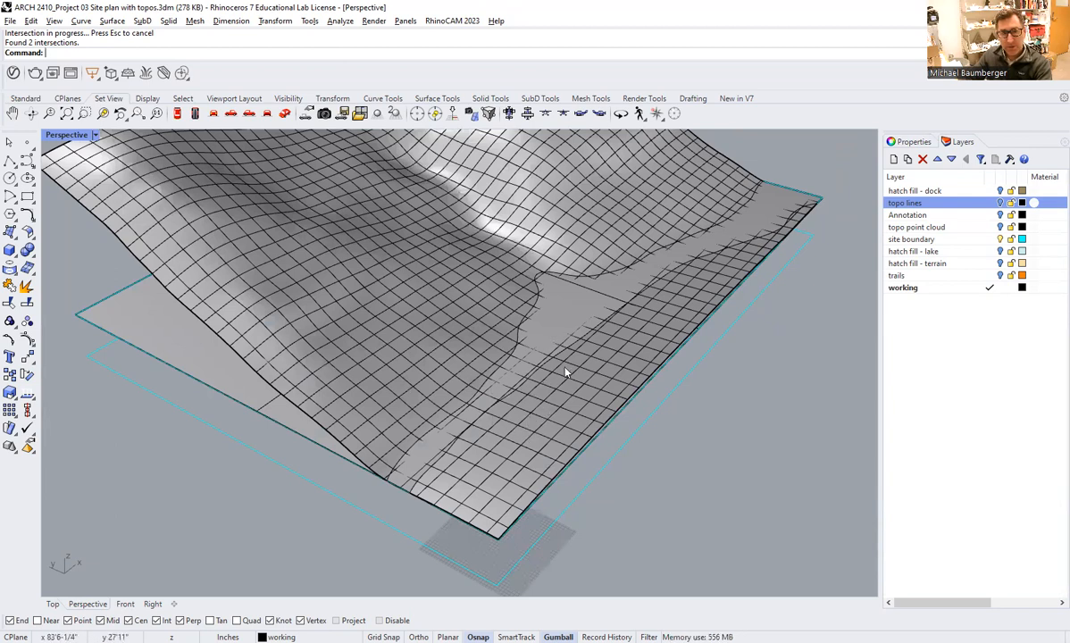
right_click_drag(535, 404, 639, 300)
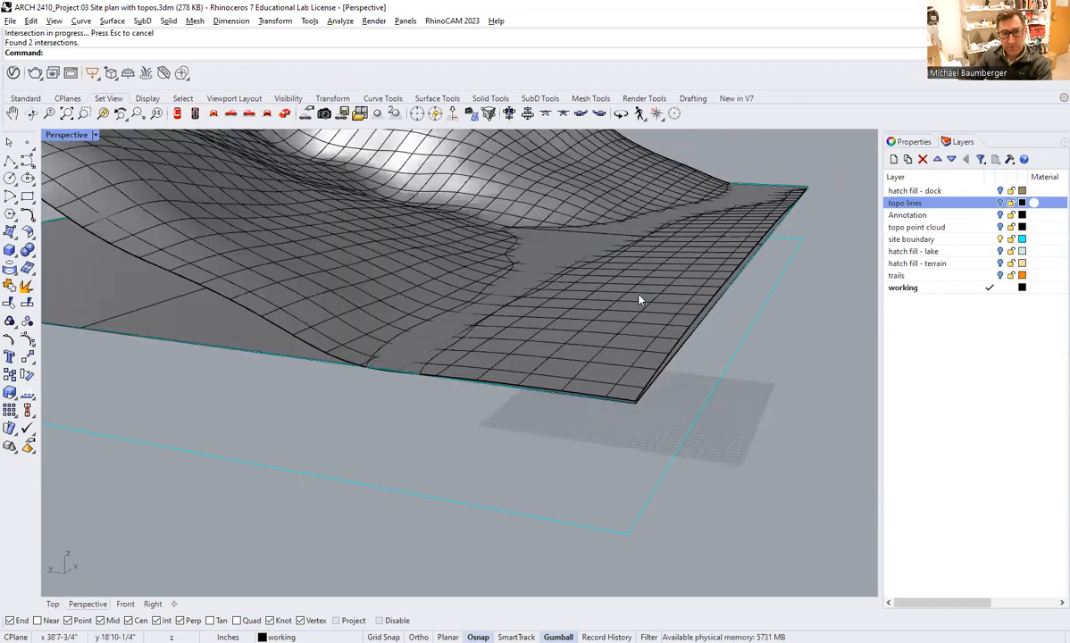
Trim away the terrain strip between the outer intersection curve and the front site edge, using that curve as the cutting object.
left_click(640, 288)
type("Trim")
key("Return")
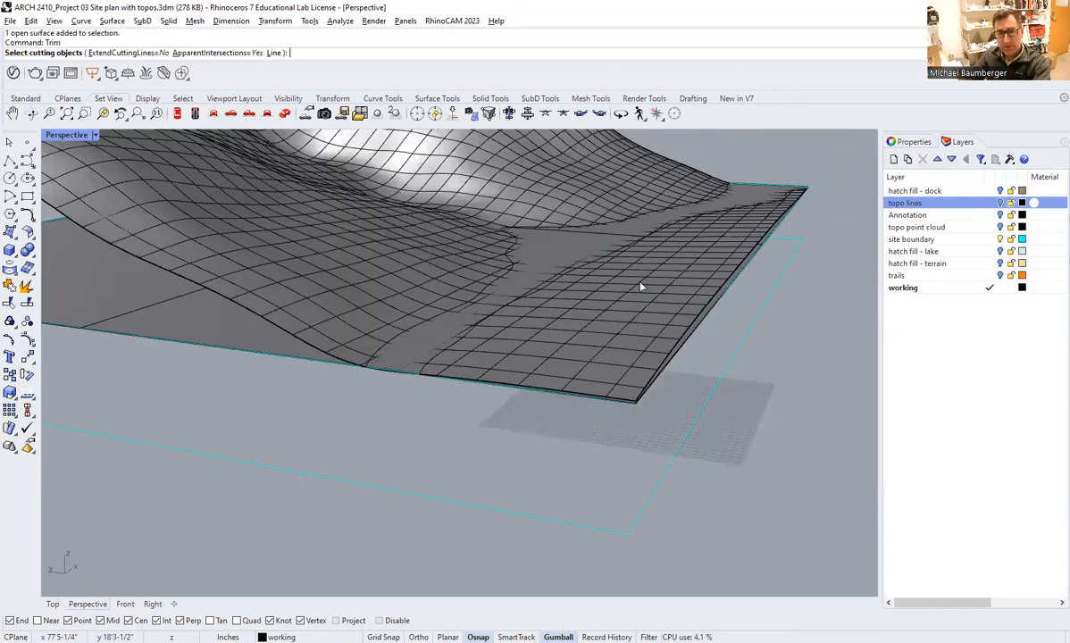
left_click(585, 268)
right_click_drag(594, 283, 514, 337)
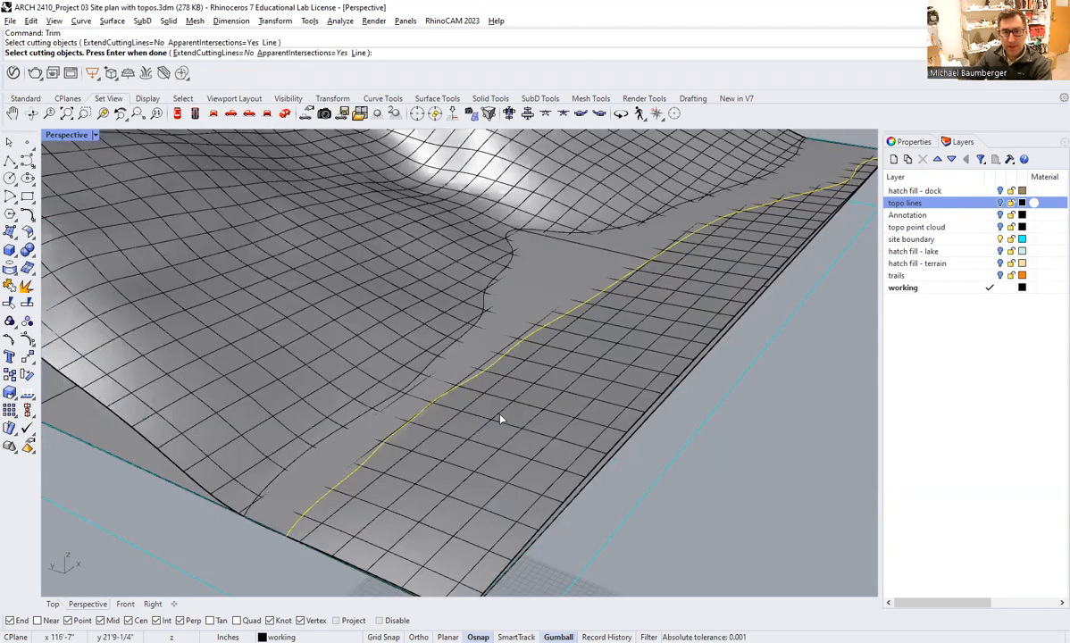
scroll(500, 420, "down", 2)
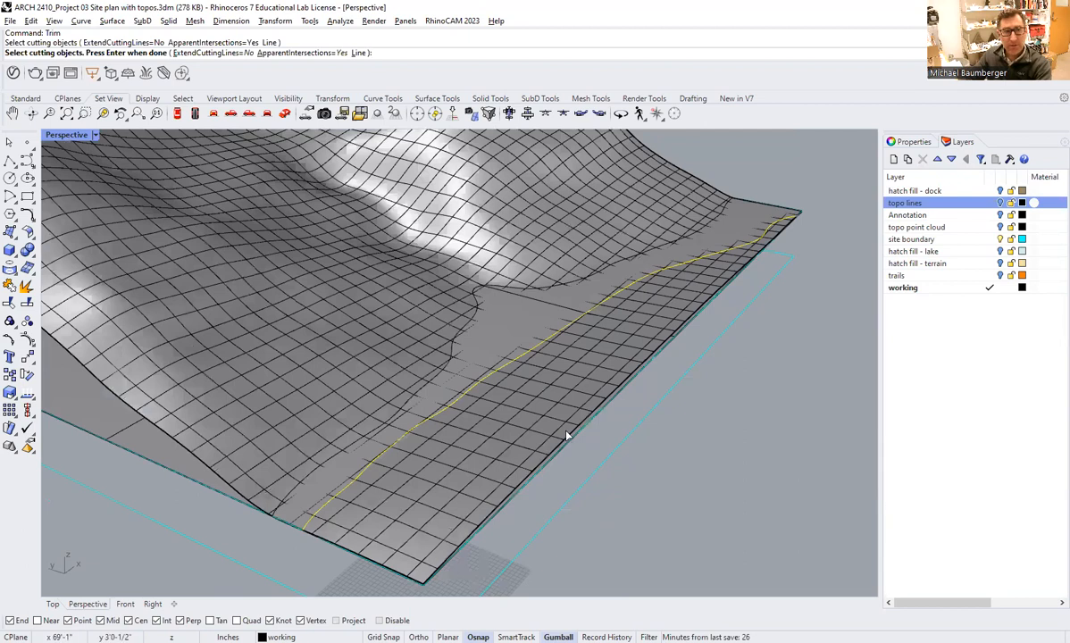
key("Return")
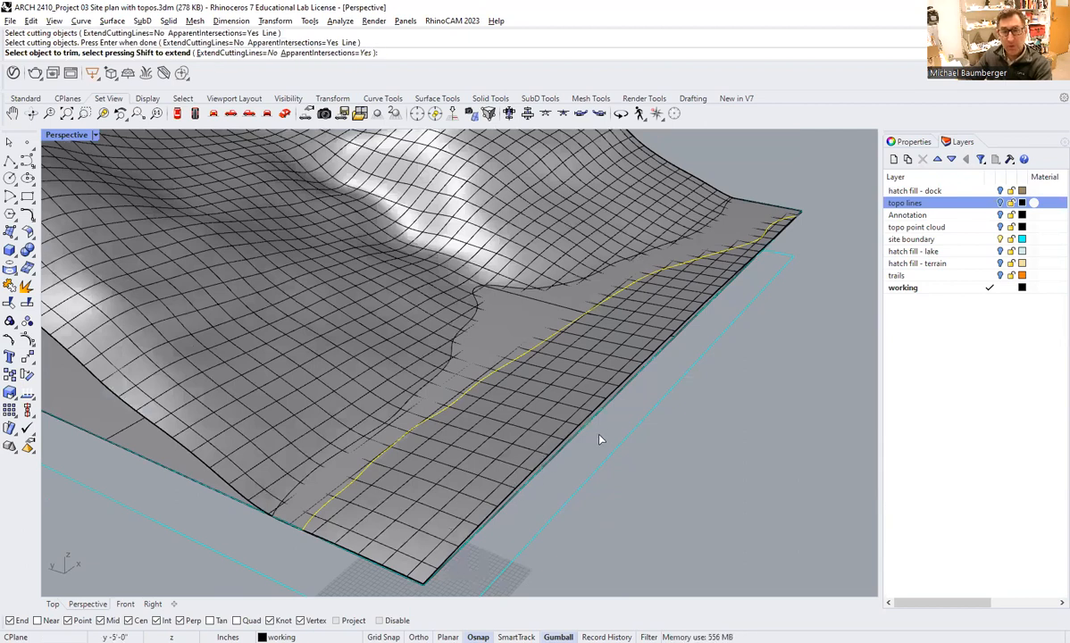
right_click_drag(535, 436, 614, 387)
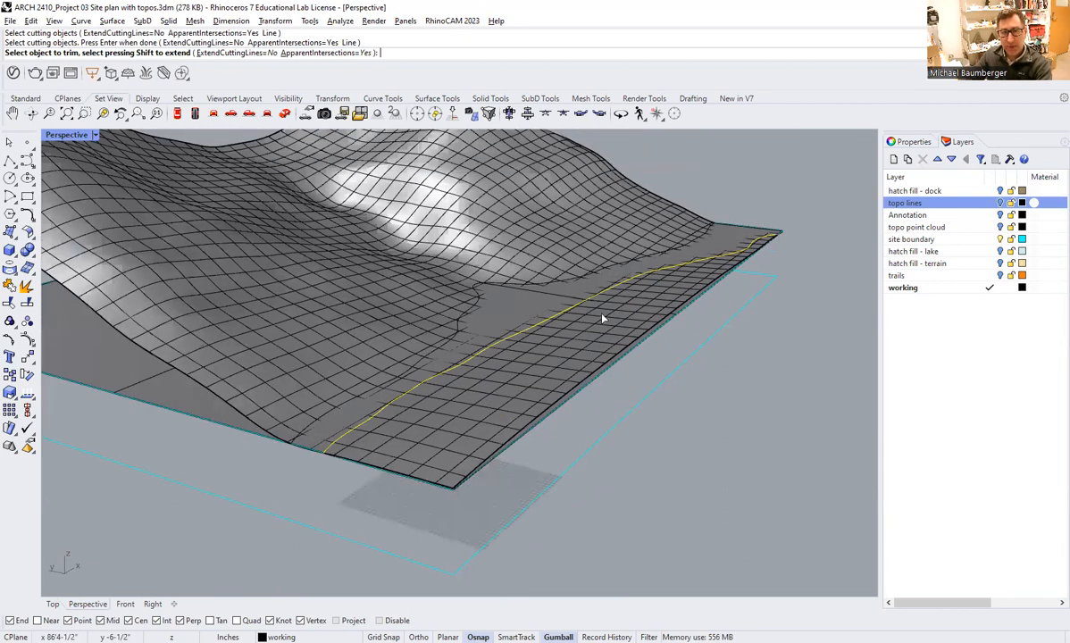
scroll(644, 382, "up", 2)
left_click(614, 388)
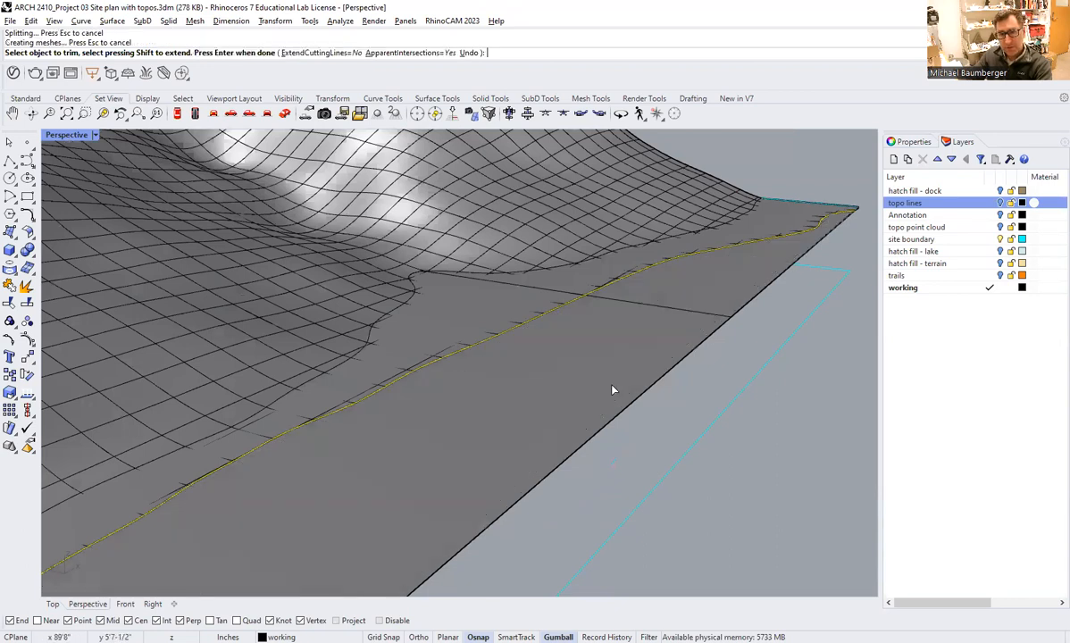
scroll(612, 389, "down", 2)
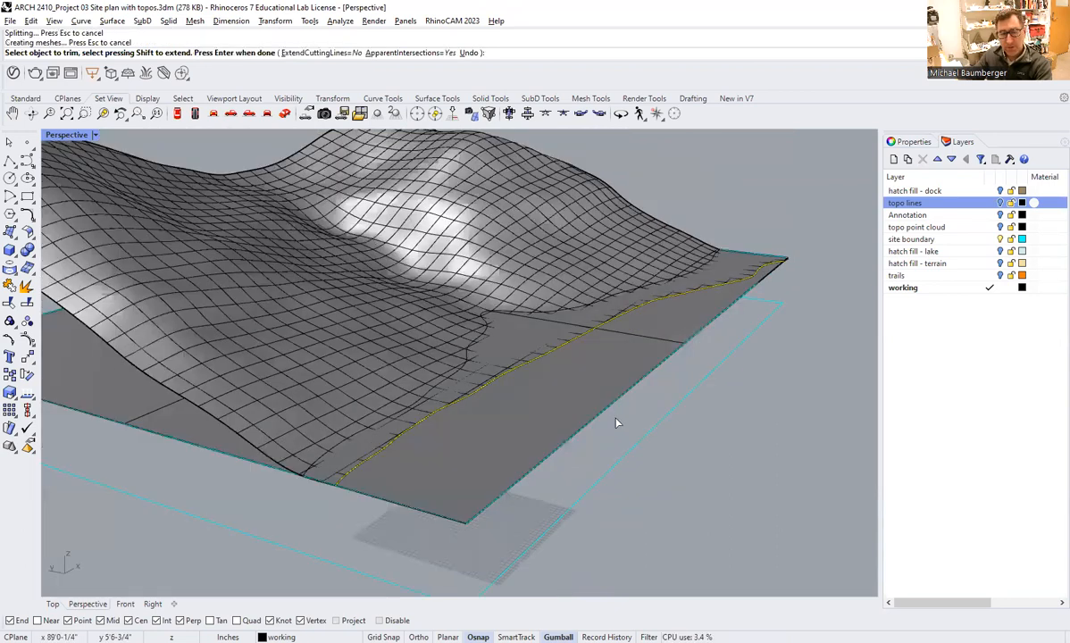
right_click(542, 401)
right_click_drag(546, 418, 446, 330)
right_click_drag(580, 329, 296, 394)
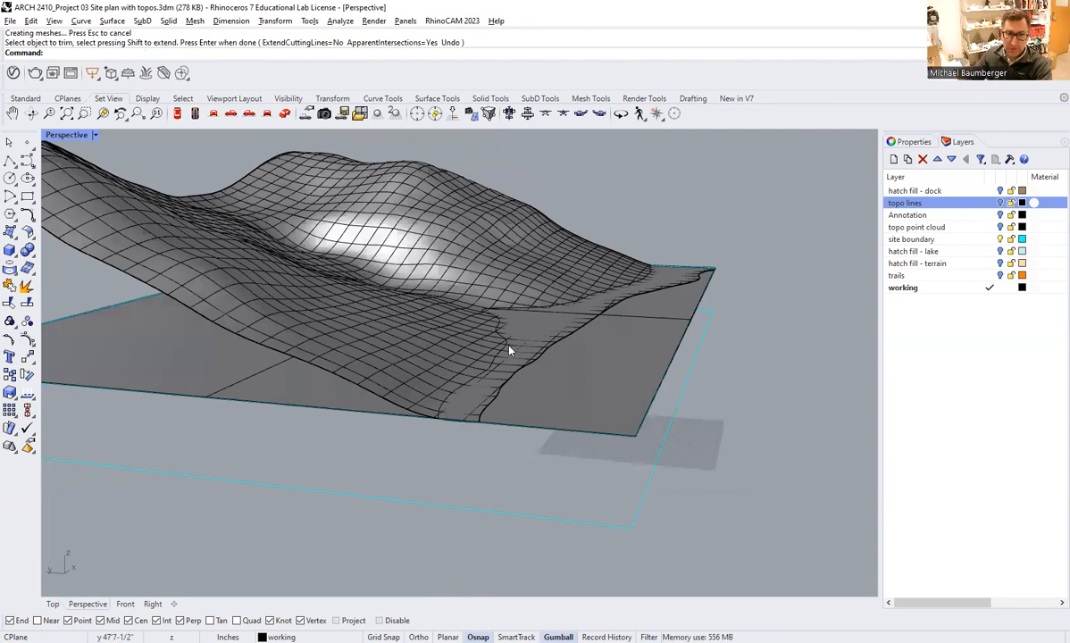
right_click_drag(680, 274, 471, 418)
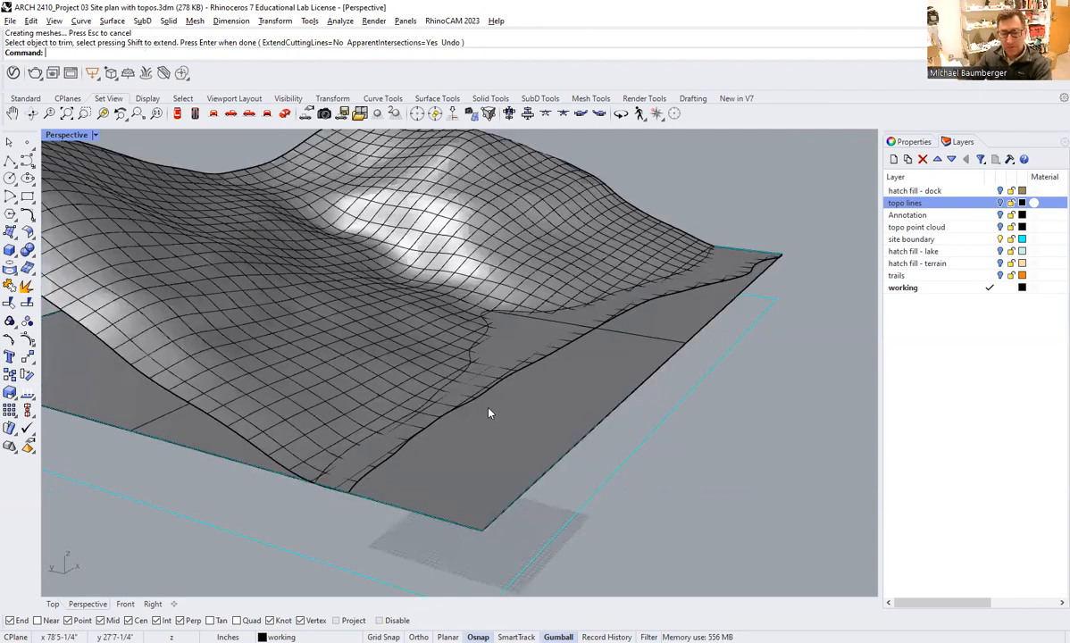
type("ytim")
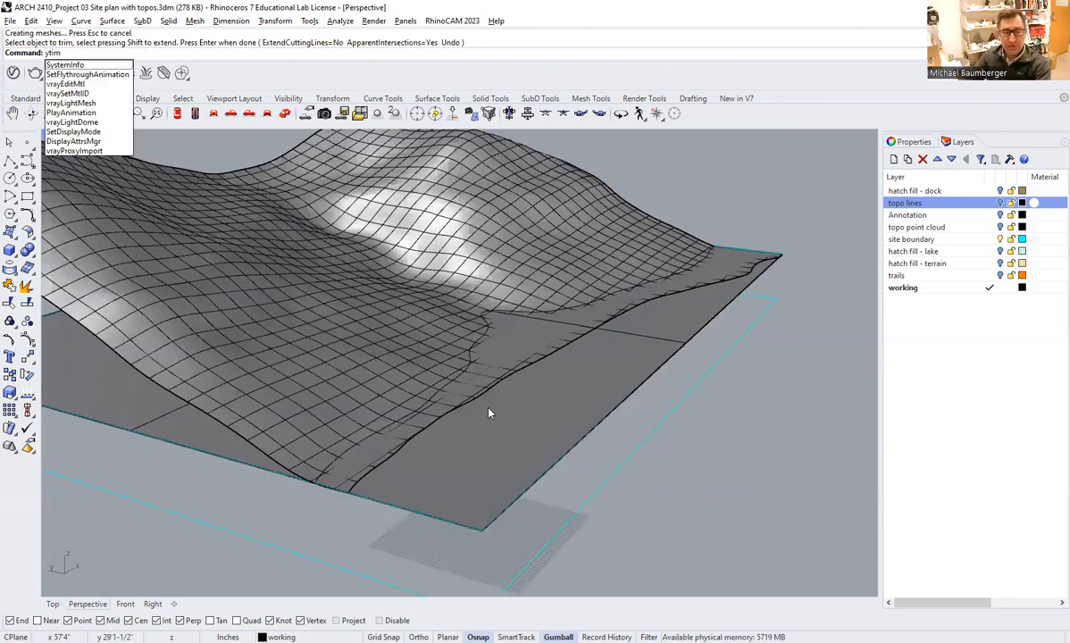
key("BackSpace")
key("BackSpace")
key("BackSpace")
key("BackSpace")
type("trim")
key("Return")
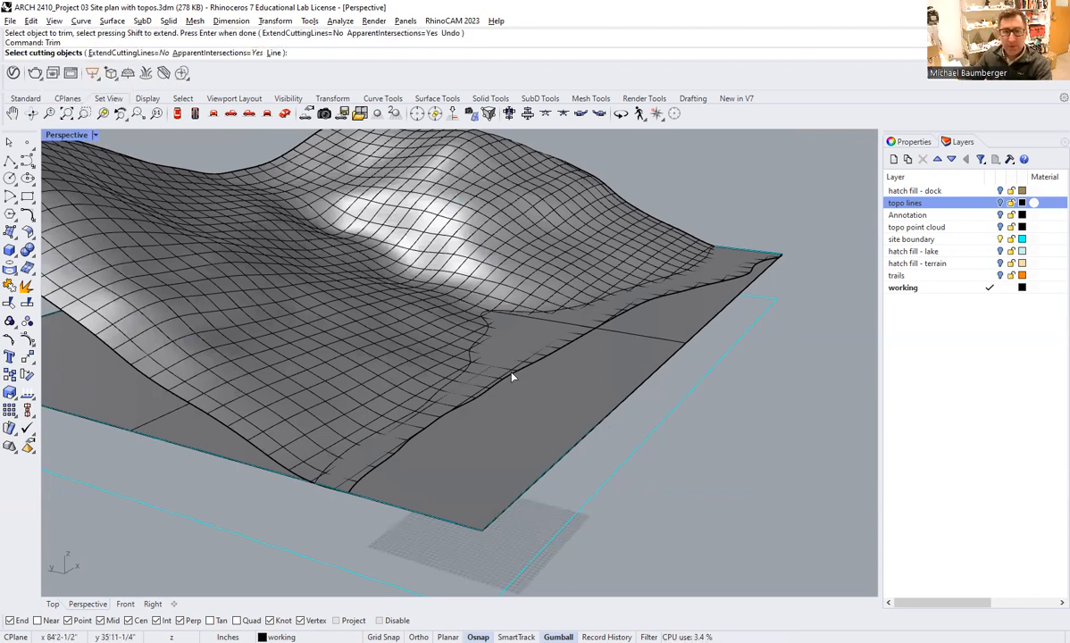
left_click(512, 377)
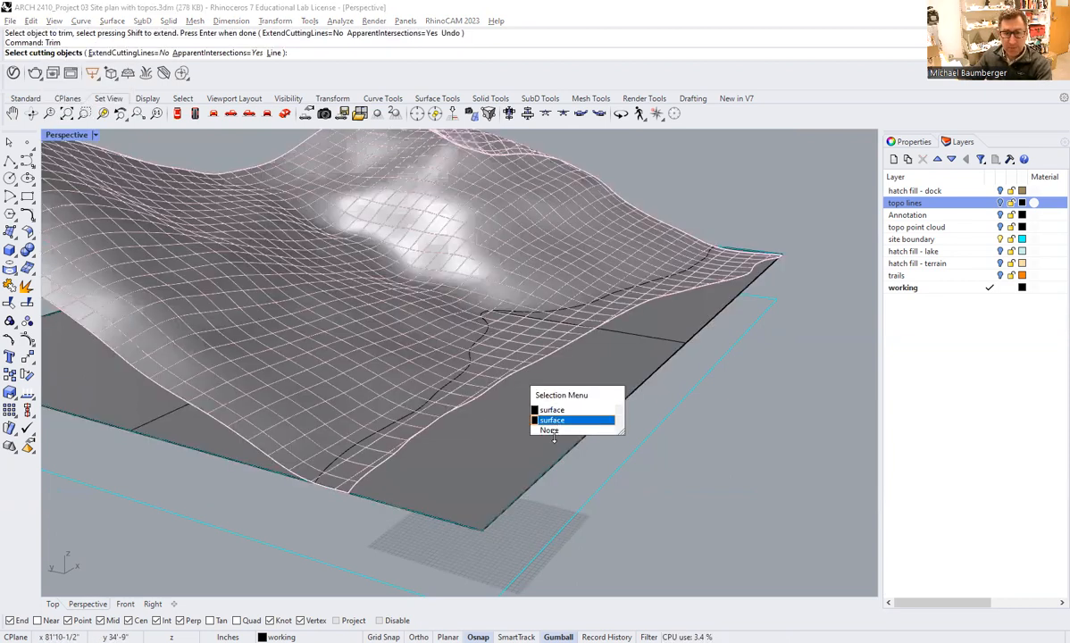
left_click(556, 433)
left_click(553, 357)
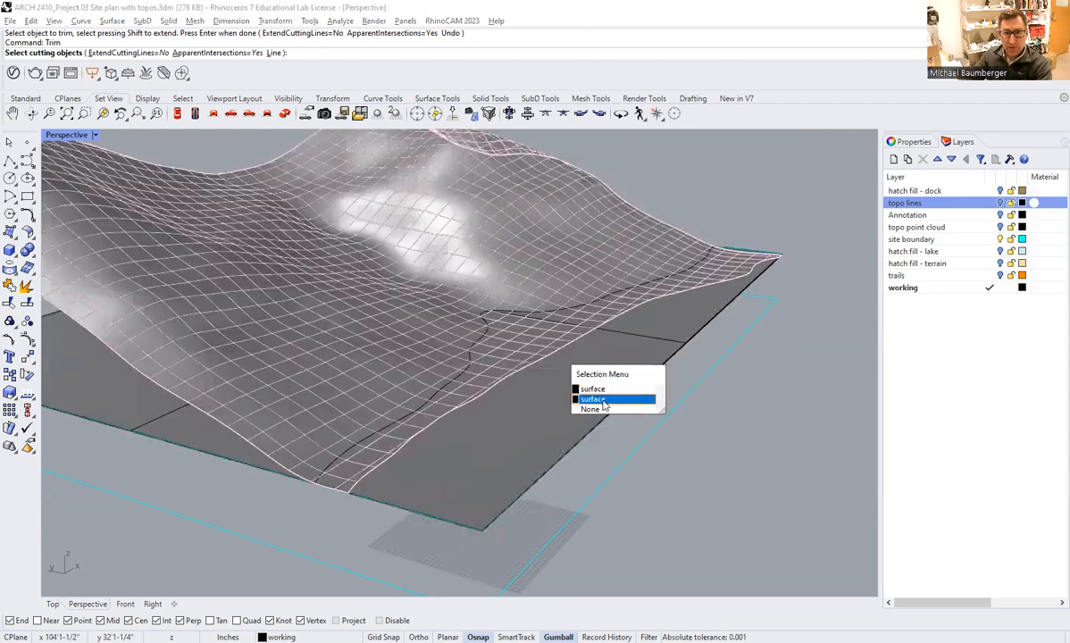
key("Escape")
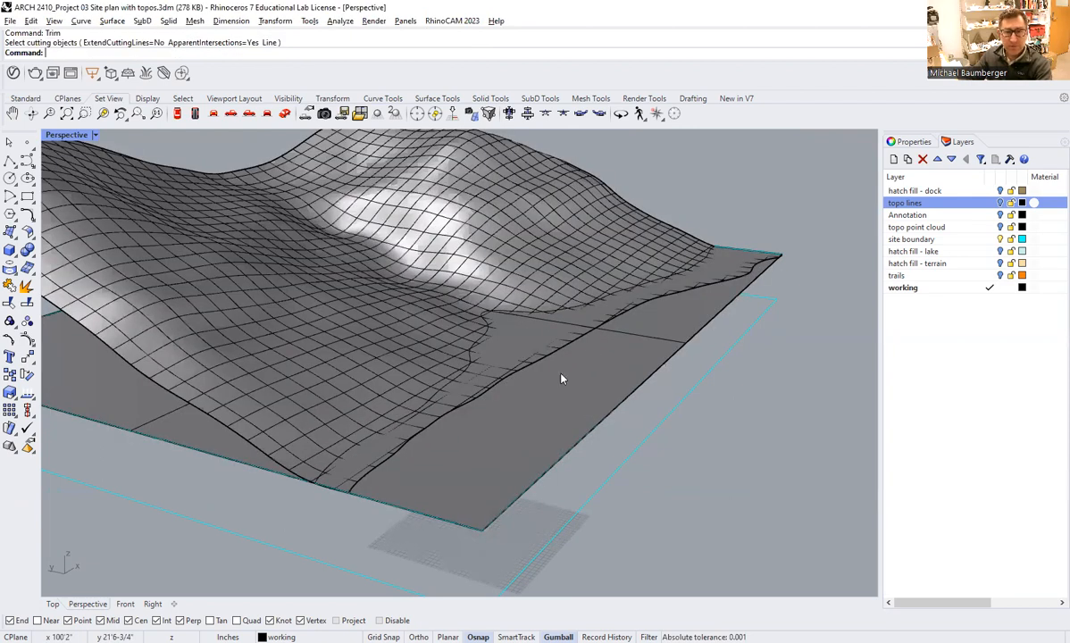
right_click_drag(561, 379, 558, 371)
left_click(686, 293)
left_click(688, 290)
key("Escape")
key("Escape")
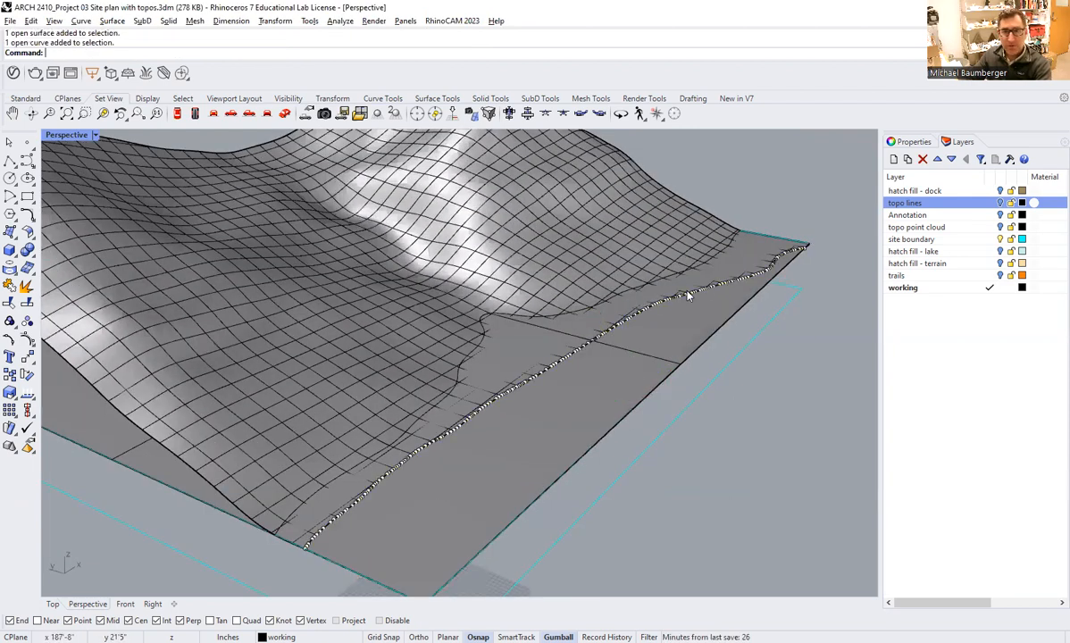
Trim away the part of the flat surface beneath the hills, using the outer intersection curve as the cutting object.
type("trim")
key("Return")
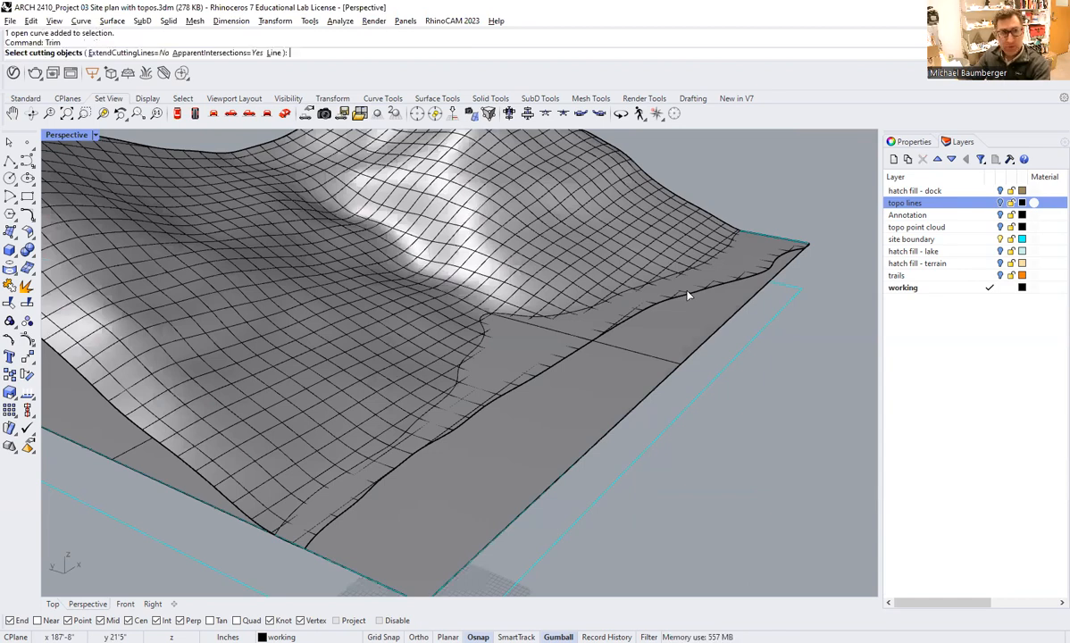
left_click(688, 295)
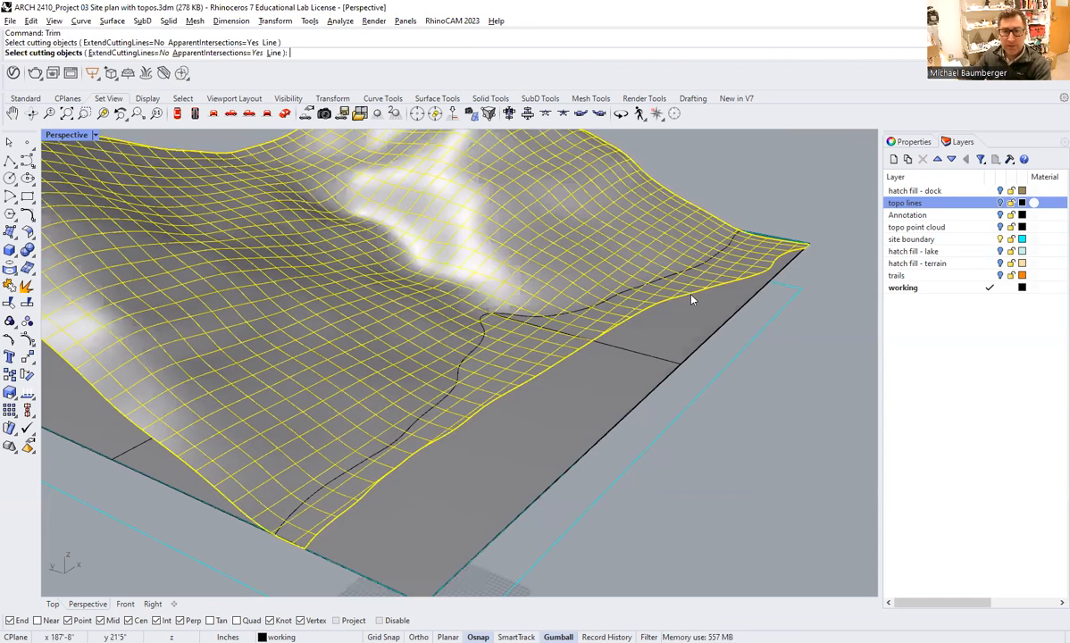
left_click(696, 304)
left_click(734, 332)
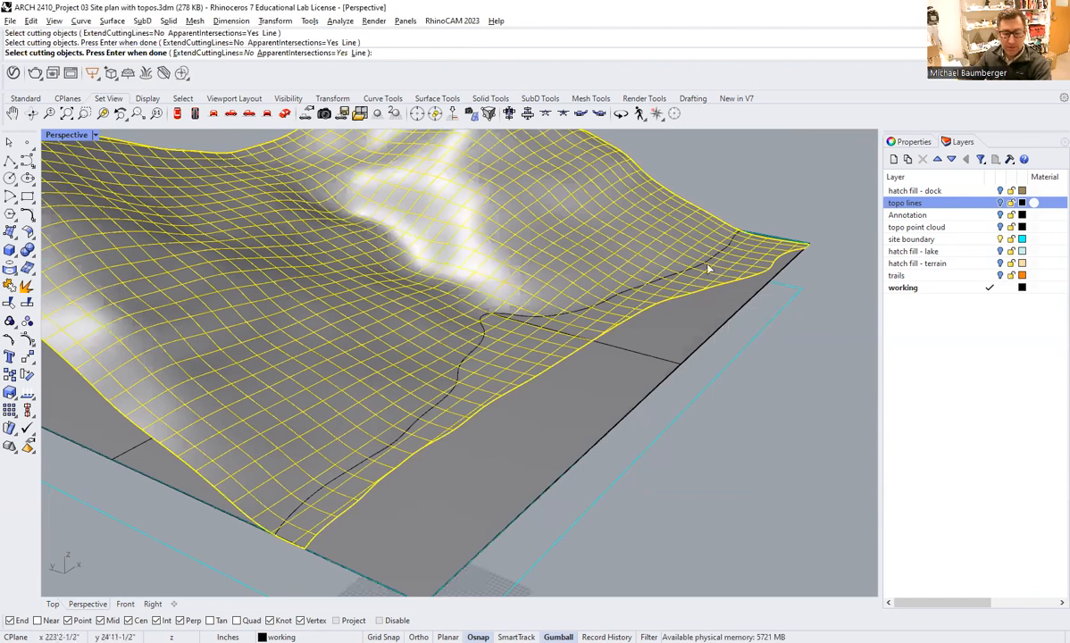
left_click(670, 240, "ctrl")
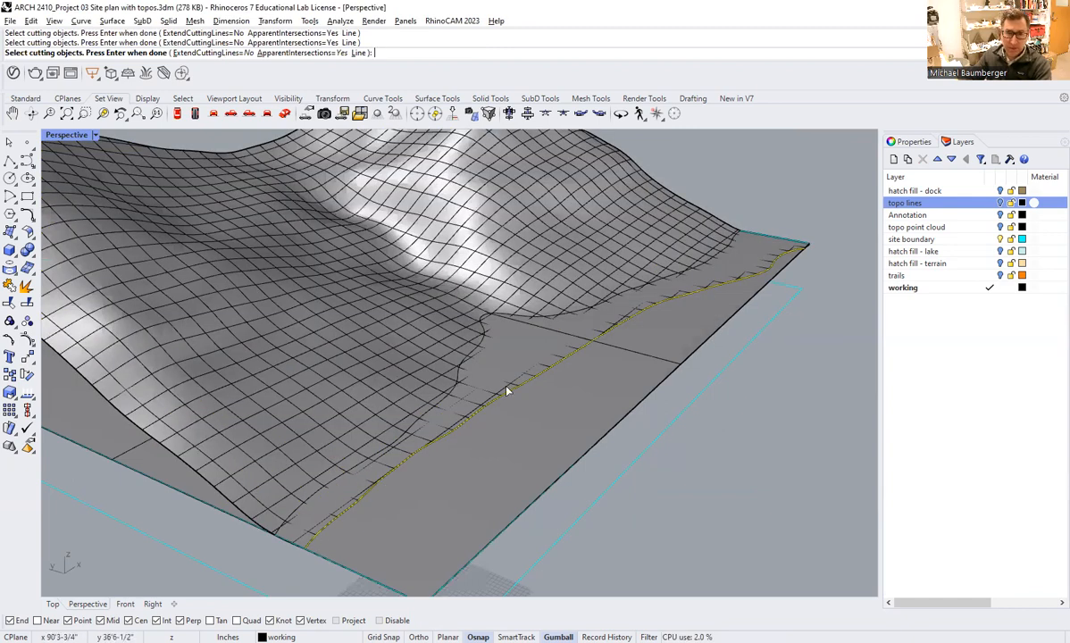
key("Return")
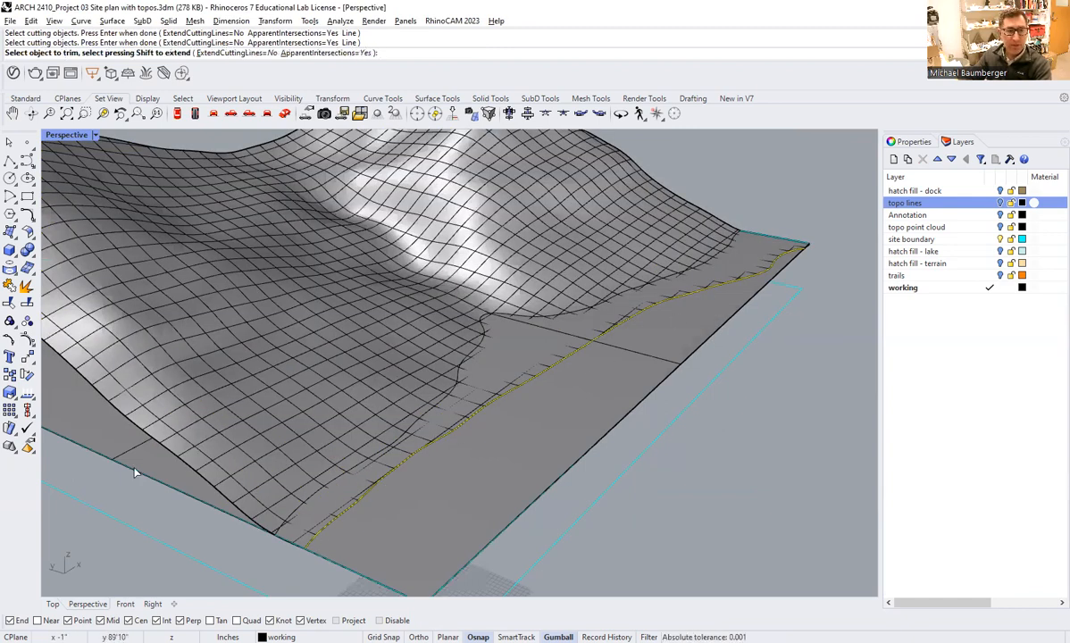
right_click_drag(102, 397, 175, 427)
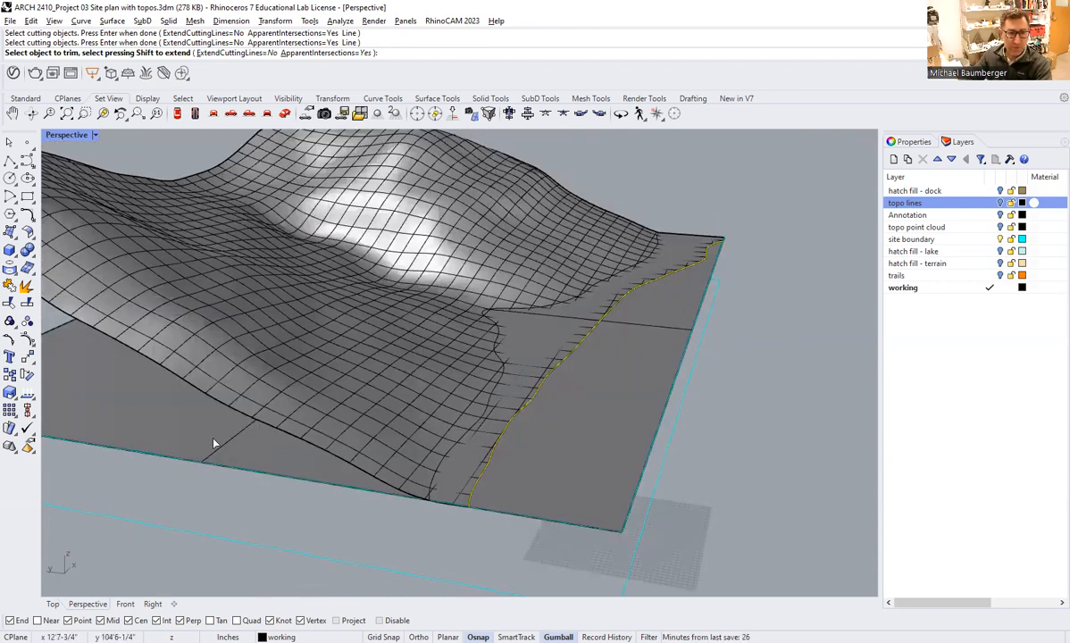
left_click(213, 438)
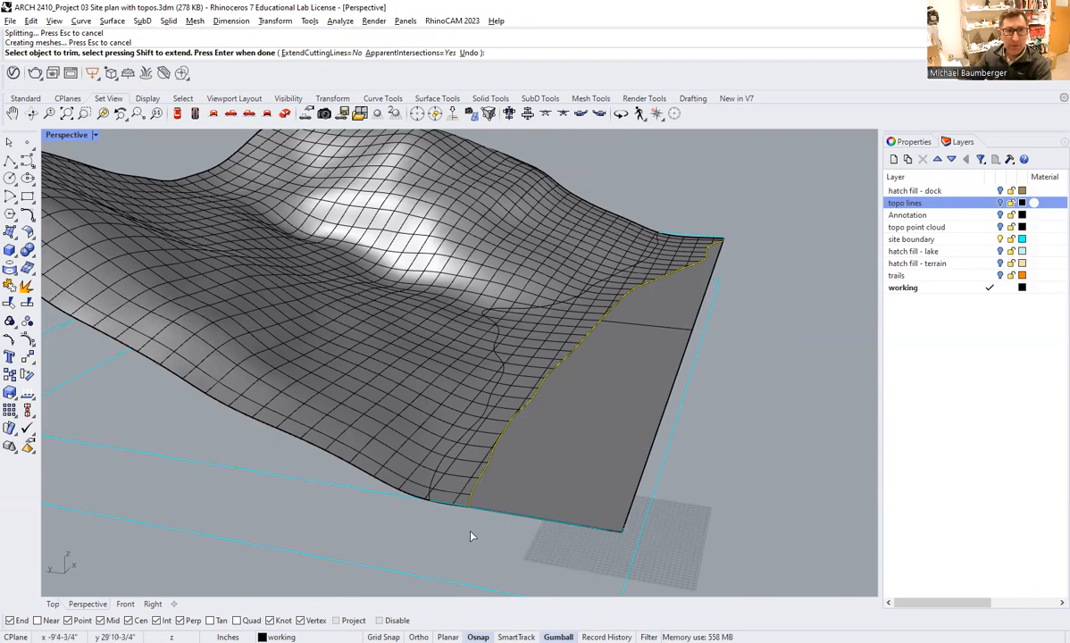
key("Return")
Highlight the two trimmed surfaces together to check them, and delete the leftover inner intersection curve on the terrain.
right_click_drag(553, 514, 607, 395)
left_click(420, 357)
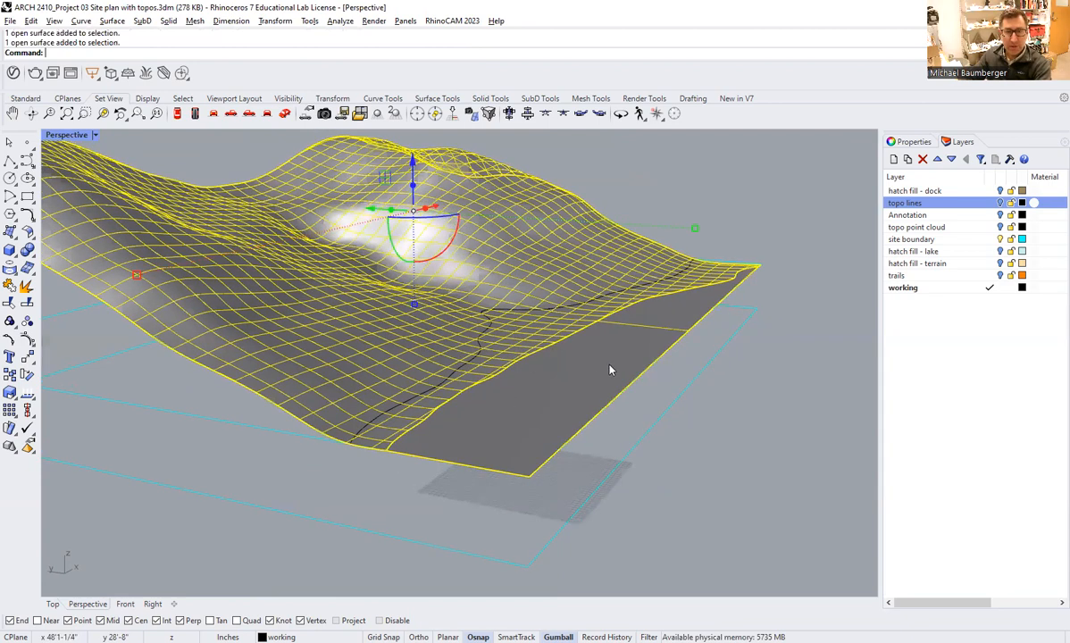
left_click(365, 506)
right_click_drag(366, 506, 585, 367)
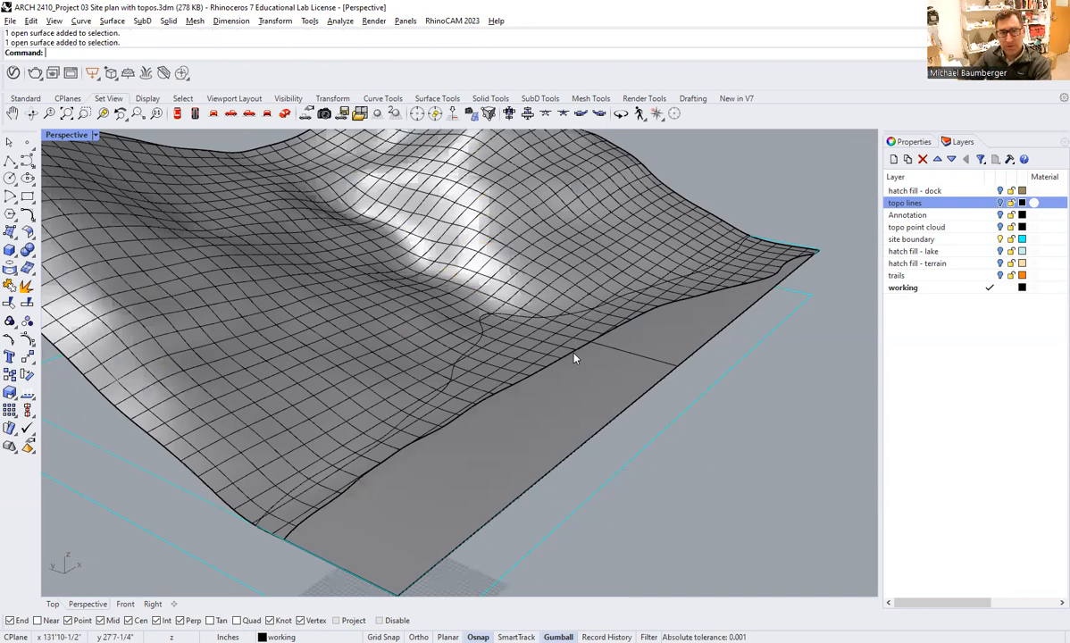
right_click_drag(554, 461, 460, 375)
right_click_drag(541, 389, 530, 345)
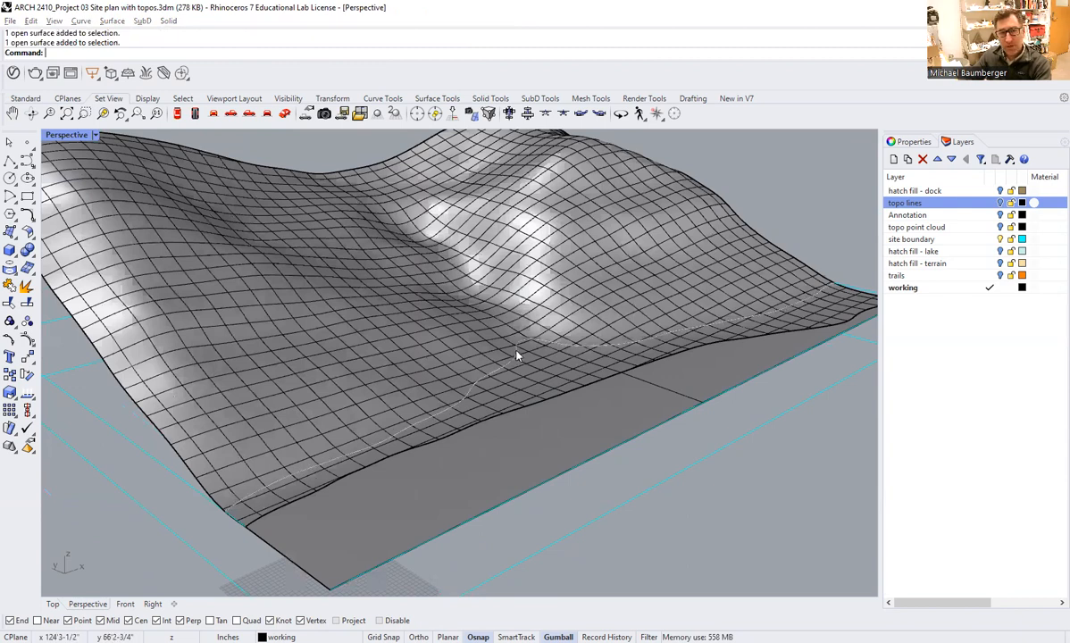
left_click(515, 357)
left_click(551, 382)
key("Delete")
right_click_drag(551, 382, 584, 389)
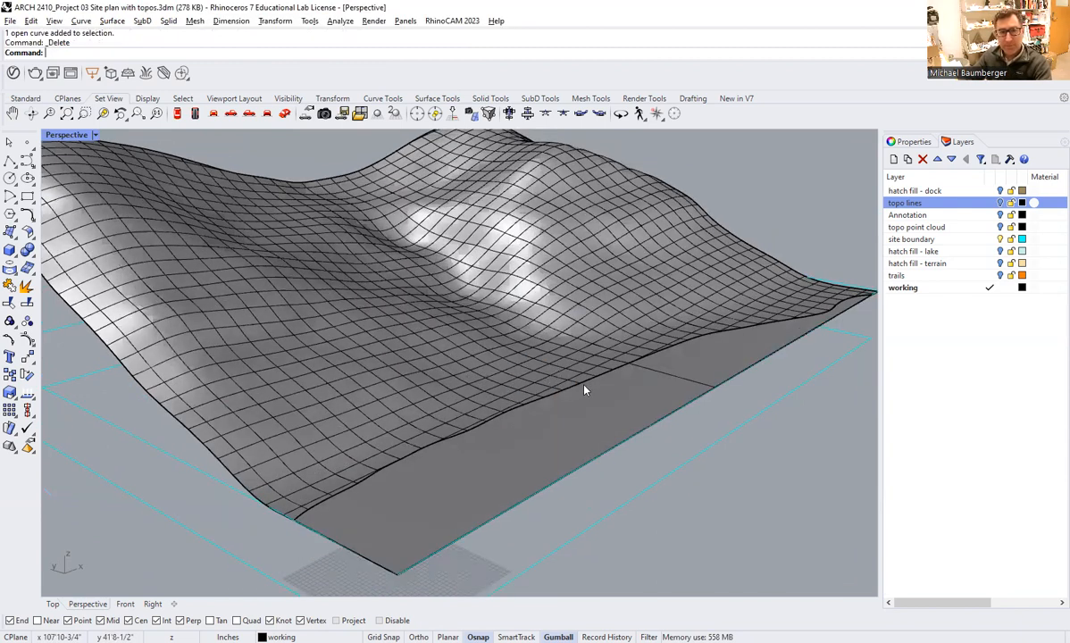
Highlight the terrain, the flat surface and both site boundary curves, and toggle the site boundary layer to examine how they relate.
right_click_drag(549, 423, 459, 437)
right_click_drag(341, 375, 625, 243)
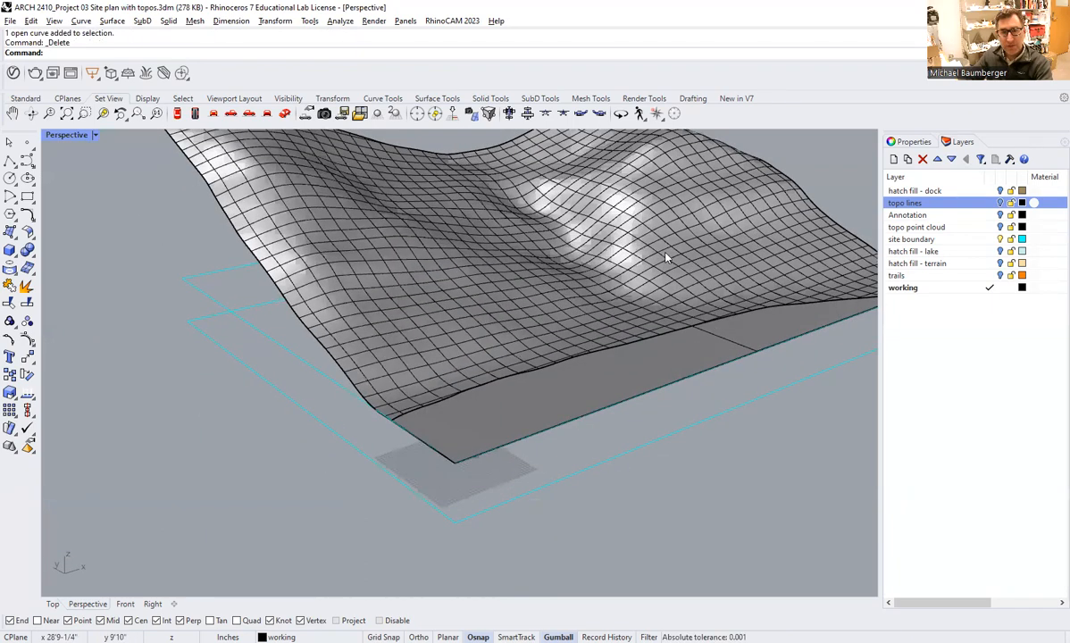
left_click(576, 340)
left_click(425, 381, "shift")
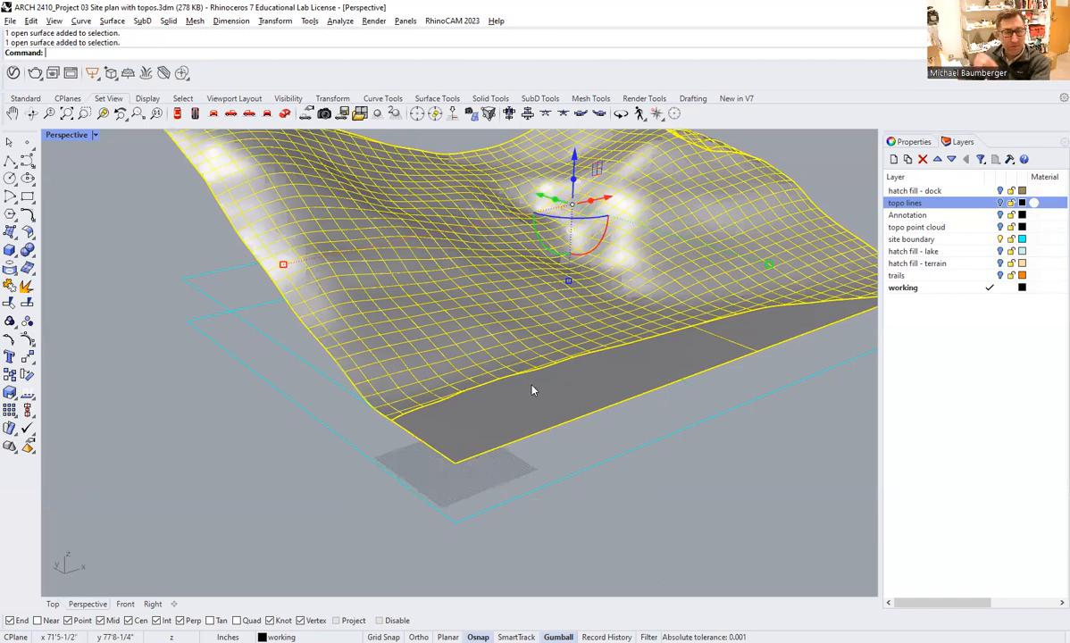
left_click(252, 436)
left_click(289, 352)
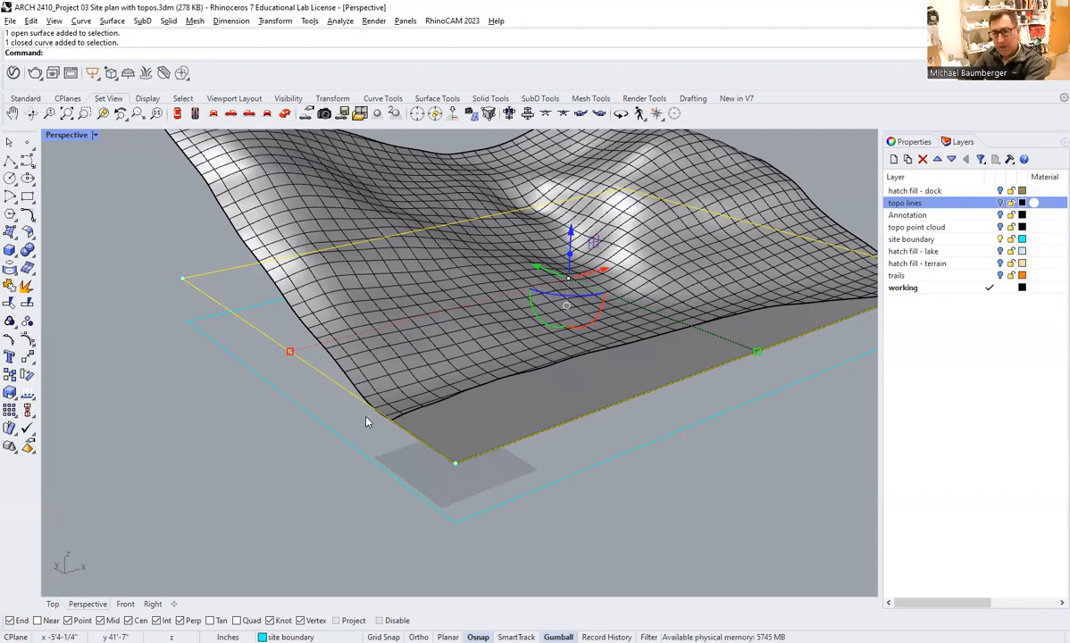
left_click(641, 502)
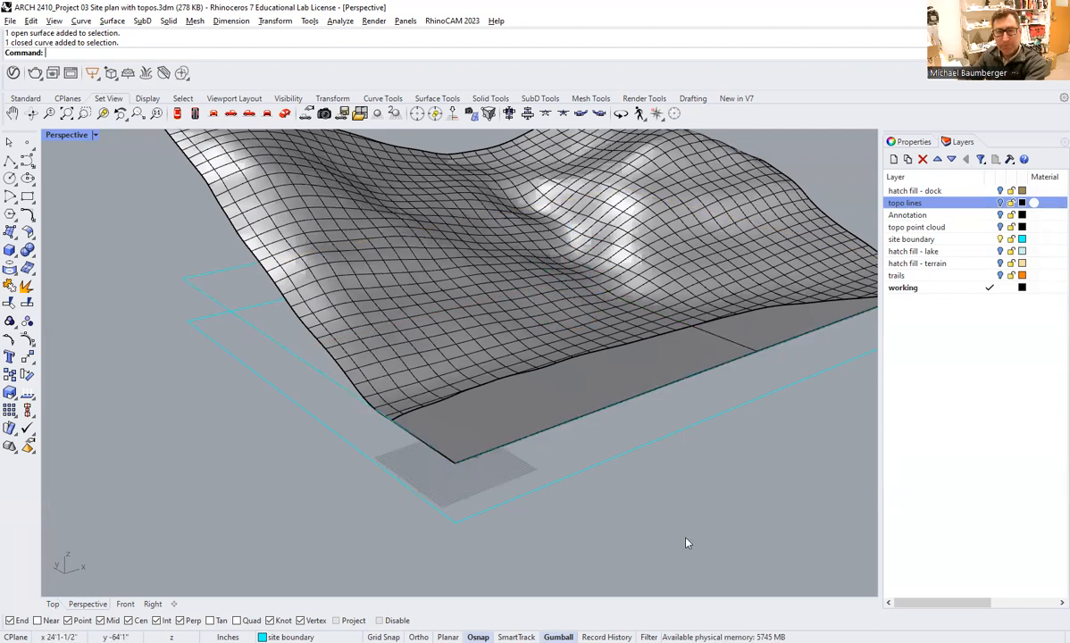
left_click(999, 240)
left_click(999, 239)
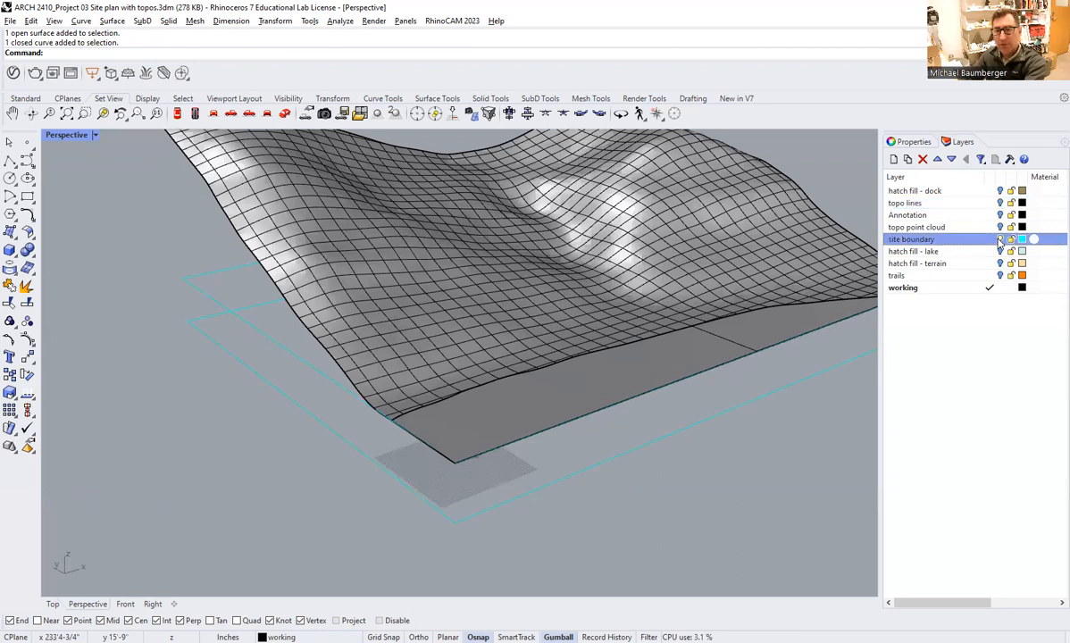
left_click(300, 405)
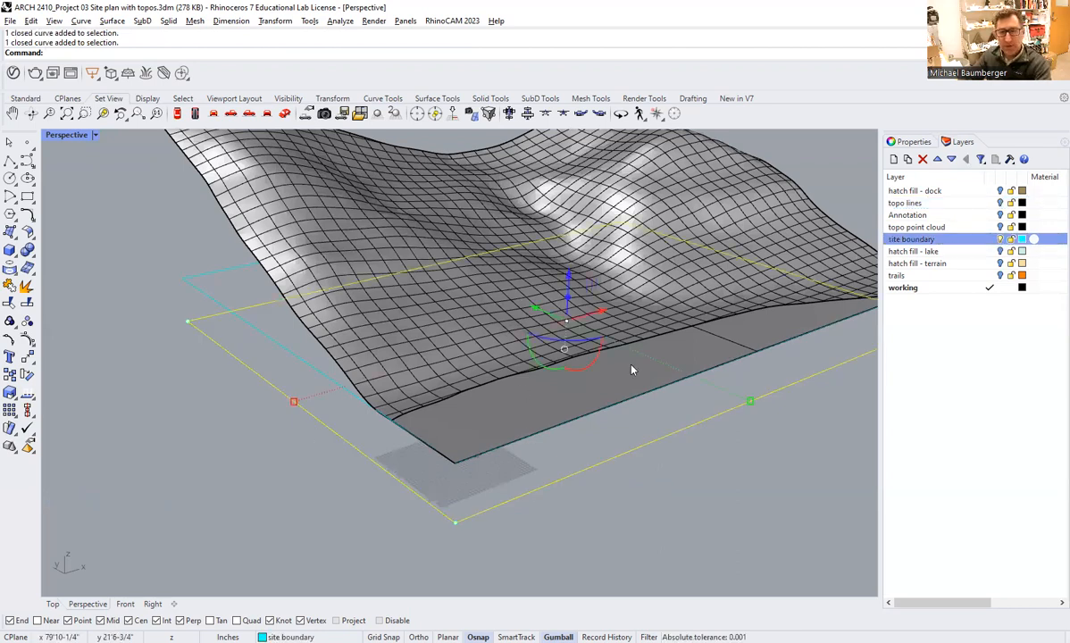
left_click(224, 483)
right_click_drag(382, 377, 419, 393)
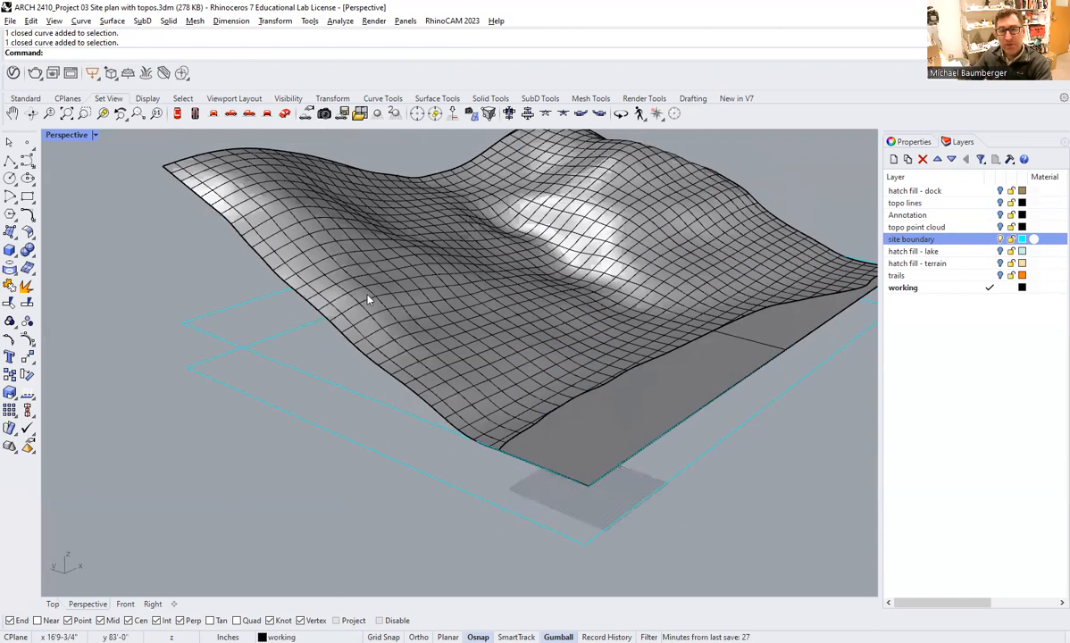
scroll(369, 296, "down", 2)
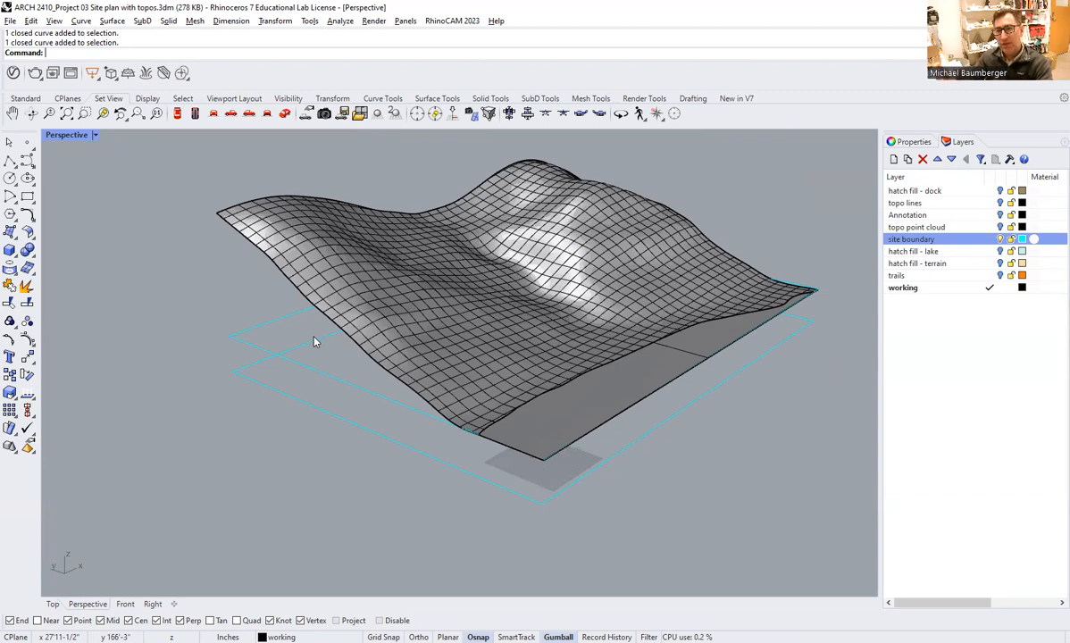
Draw a polyline from the terrain's high rear corner down to the matching corner of the lower site boundary.
left_click(10, 161)
scroll(188, 235, "up", 2)
scroll(184, 240, "up", 2)
left_click(237, 199)
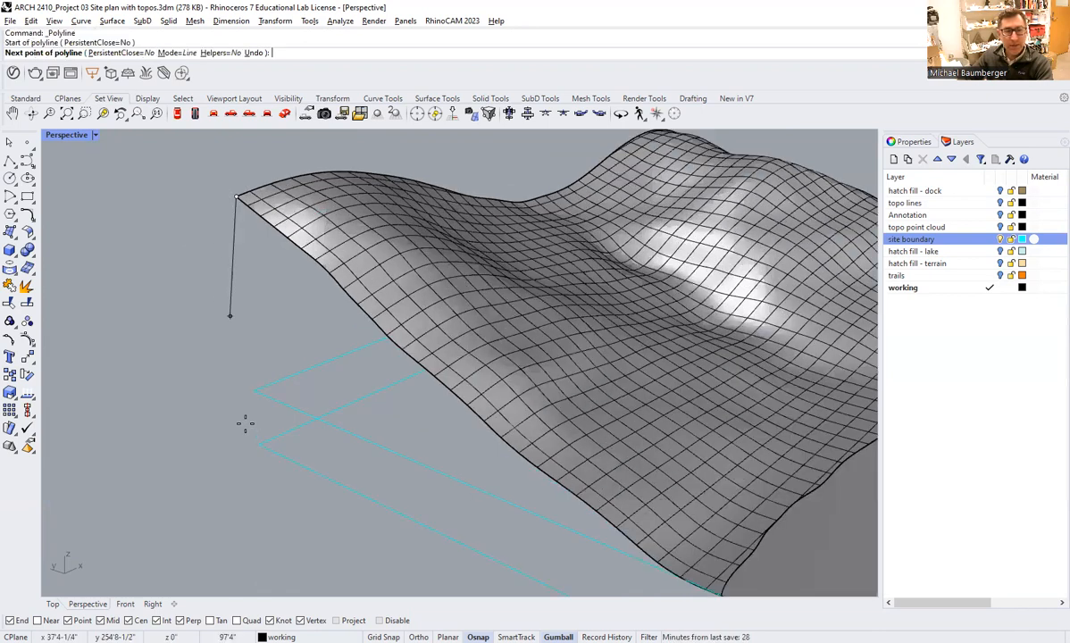
left_click(258, 443)
right_click(263, 286)
Draw a polyline from the flat surface's free front corner down to the matching corner of the lower site boundary.
scroll(264, 285, "down", 2)
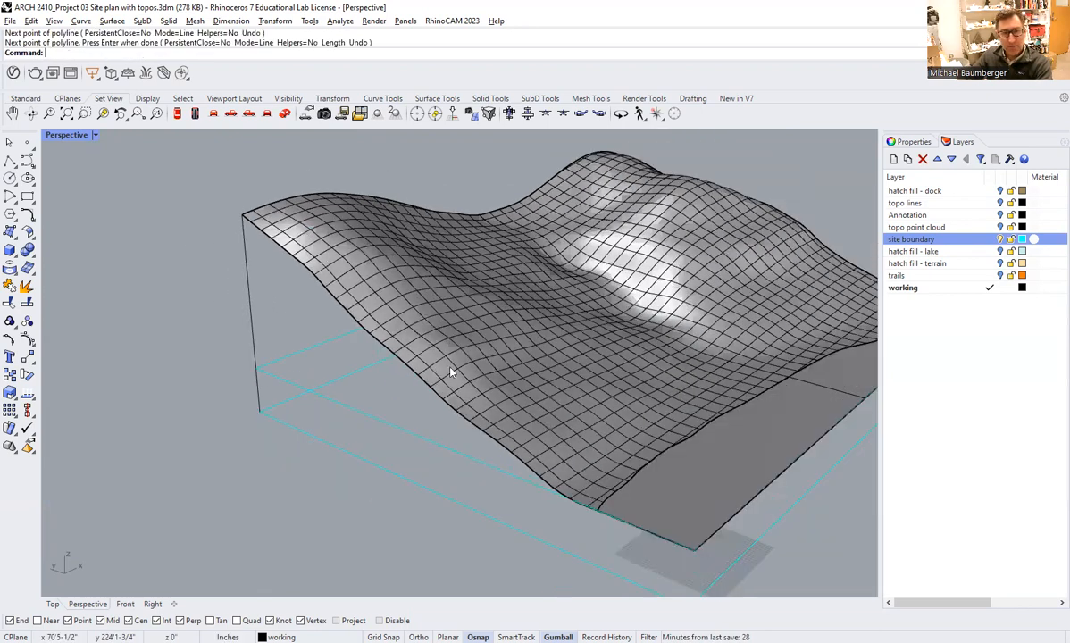
right_click_drag(633, 449, 634, 443, "shift")
right_click(633, 443)
left_click(634, 433)
left_click(625, 491)
right_click(600, 478)
Draw a polyline from the front corner at the flat surface's other end down to the lower site boundary corner.
scroll(572, 455, "down", 2)
right_click_drag(738, 388, 571, 360)
scroll(581, 469, "up", 5)
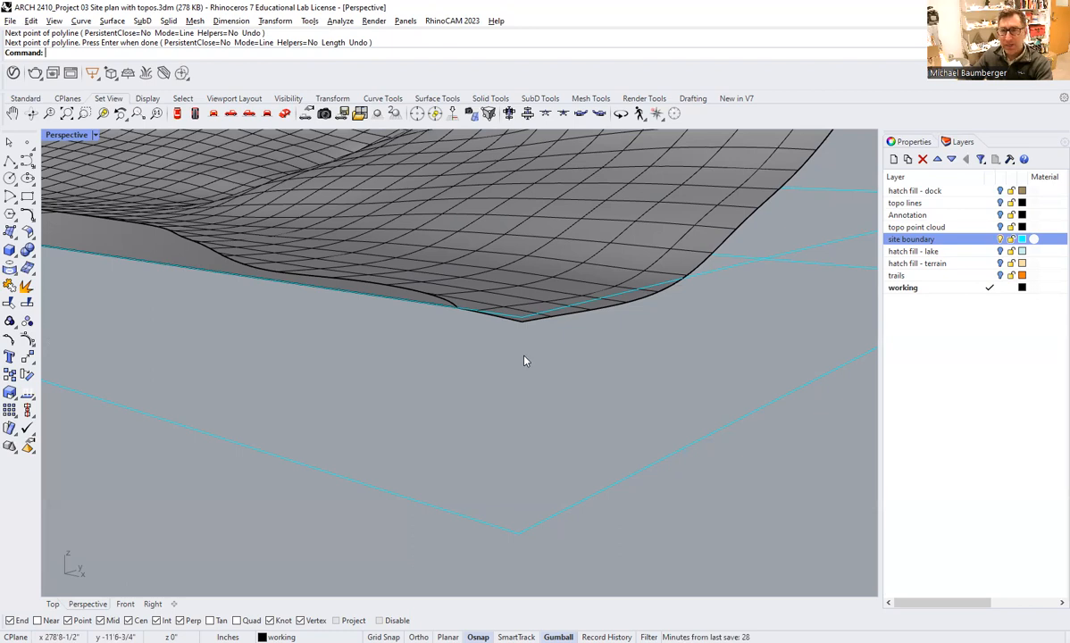
key("Return")
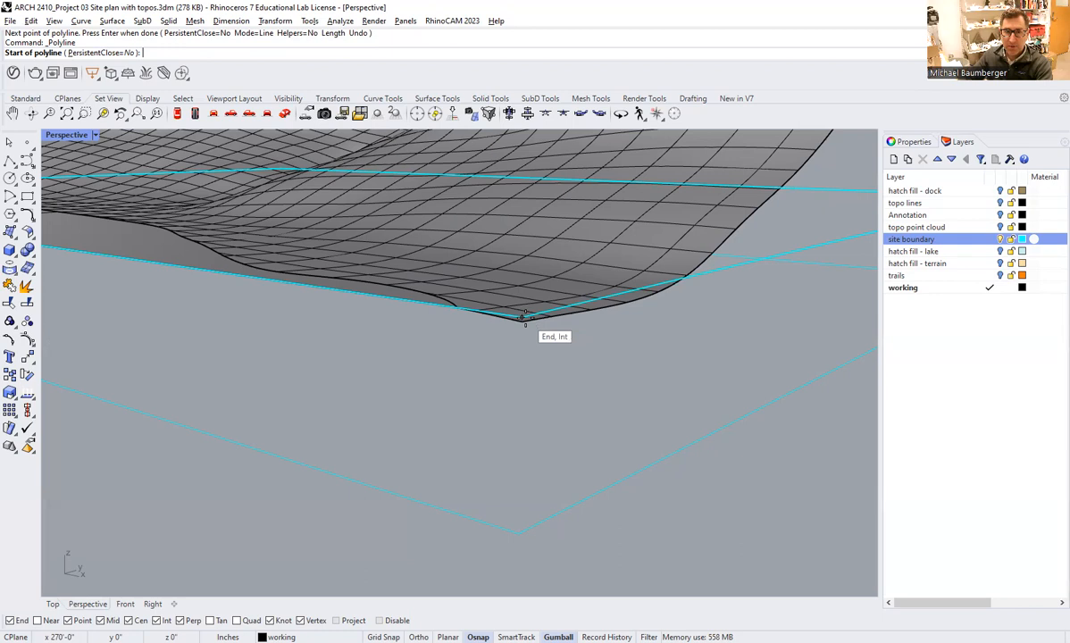
left_click(521, 322)
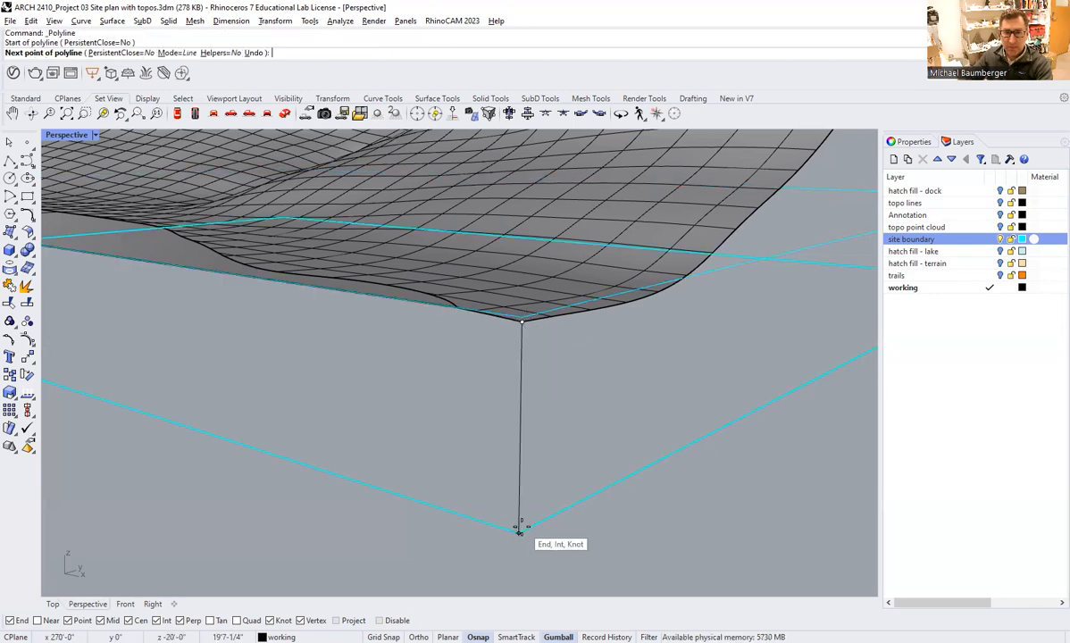
left_click(518, 533)
key("Return")
Hide the upper site boundary curve, leaving the lower one visible.
left_click(727, 271)
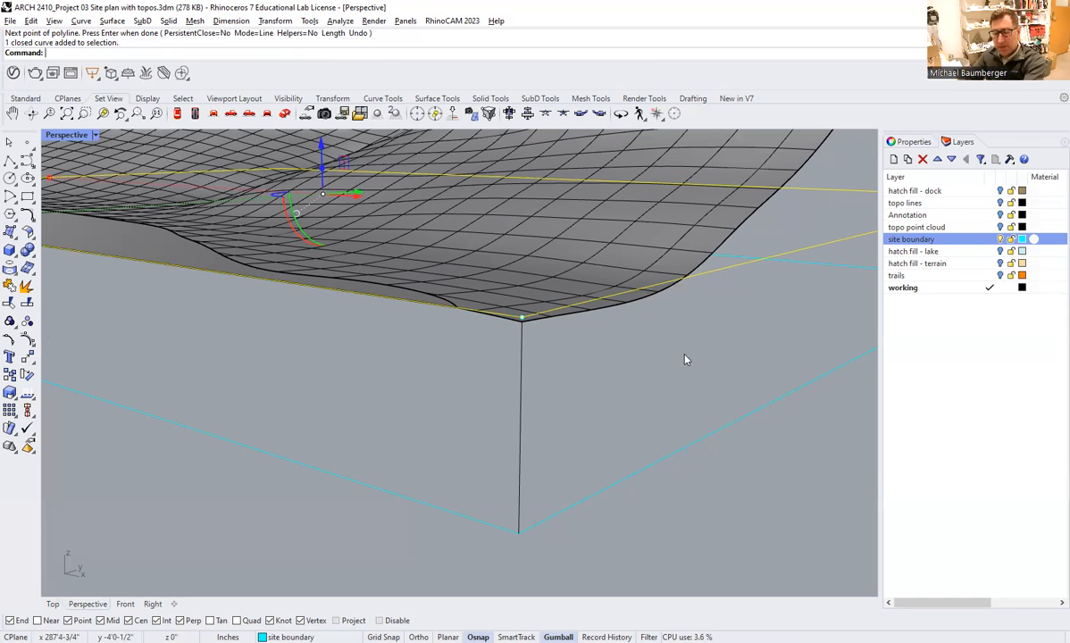
type("Hide")
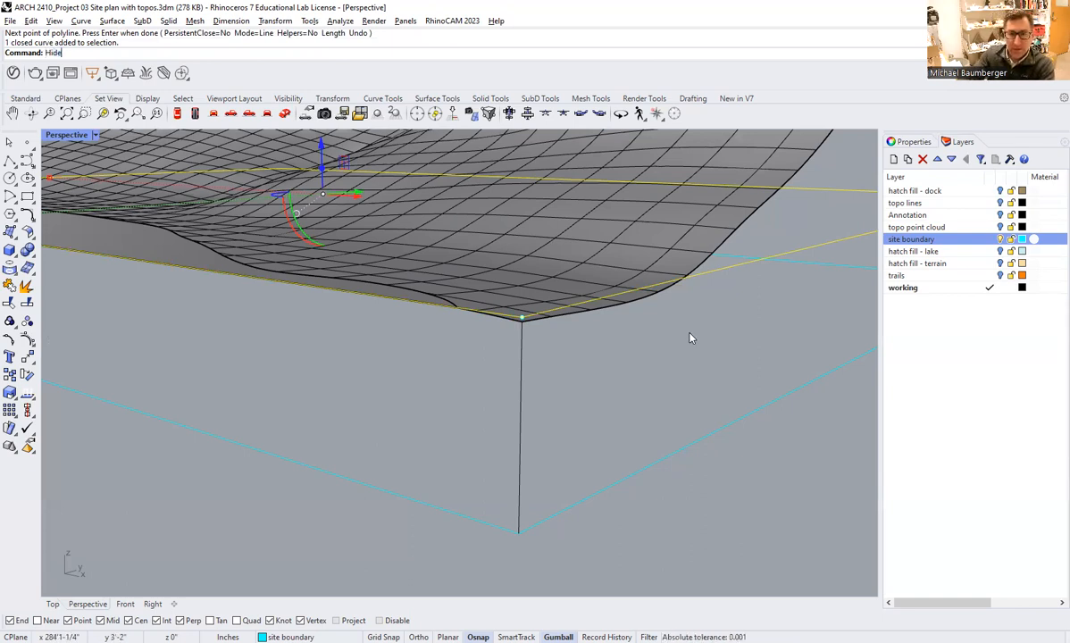
key("Return")
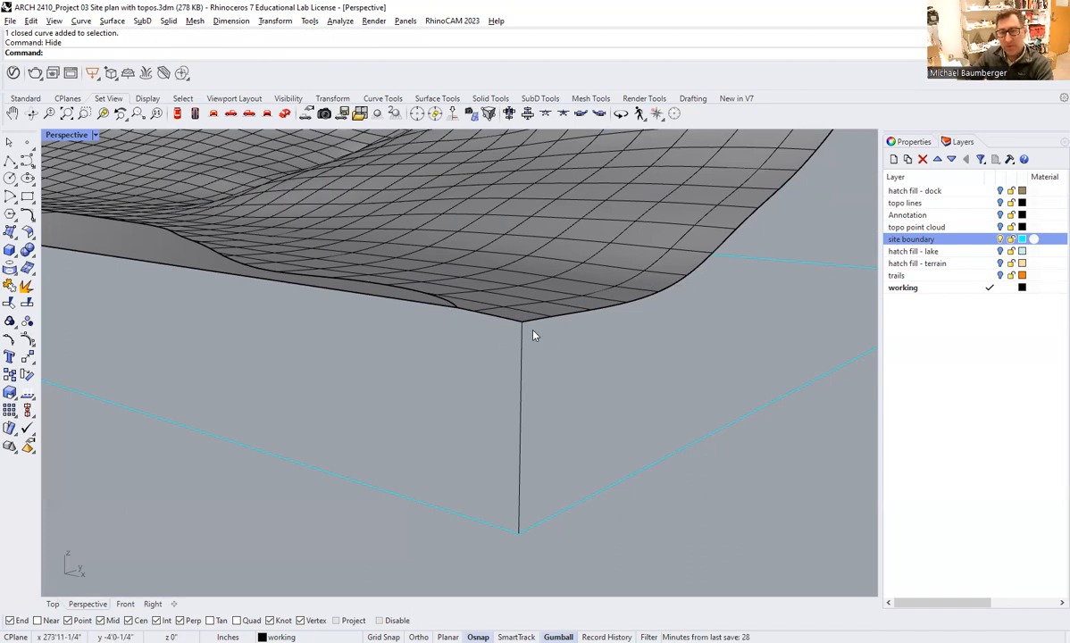
Draw a polyline from the terrain's remaining rear corner down to the lower site boundary corner.
scroll(505, 340, "down", 5)
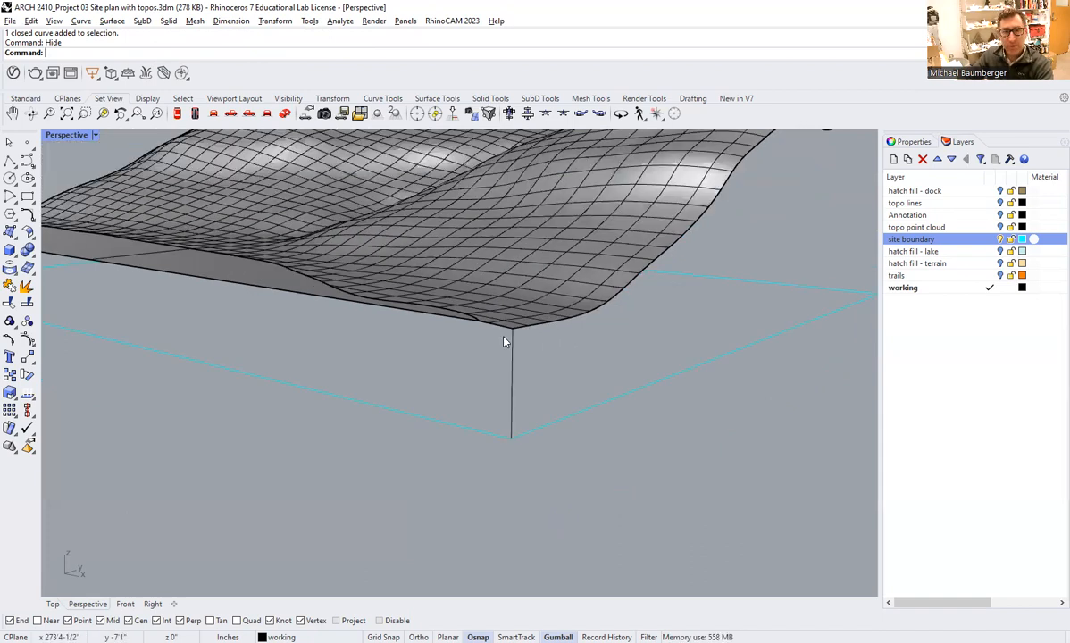
scroll(606, 337, "down", 5)
right_click_drag(607, 337, 518, 268)
left_click(10, 161)
left_click(603, 255)
left_click(598, 374)
key("Return")
right_click_drag(483, 383, 499, 337)
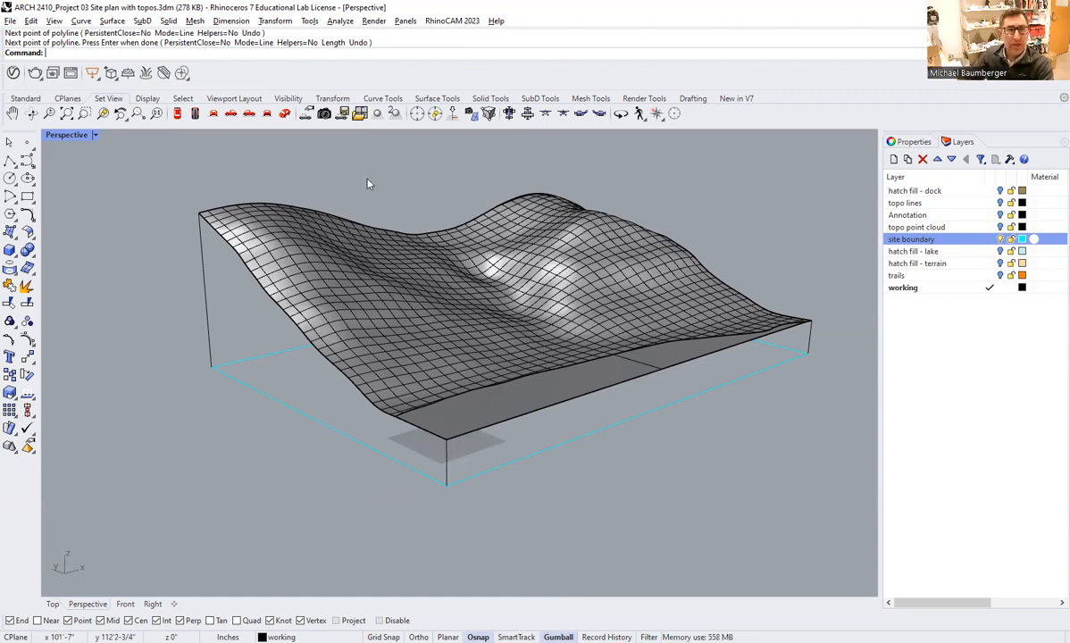
left_click(111, 21)
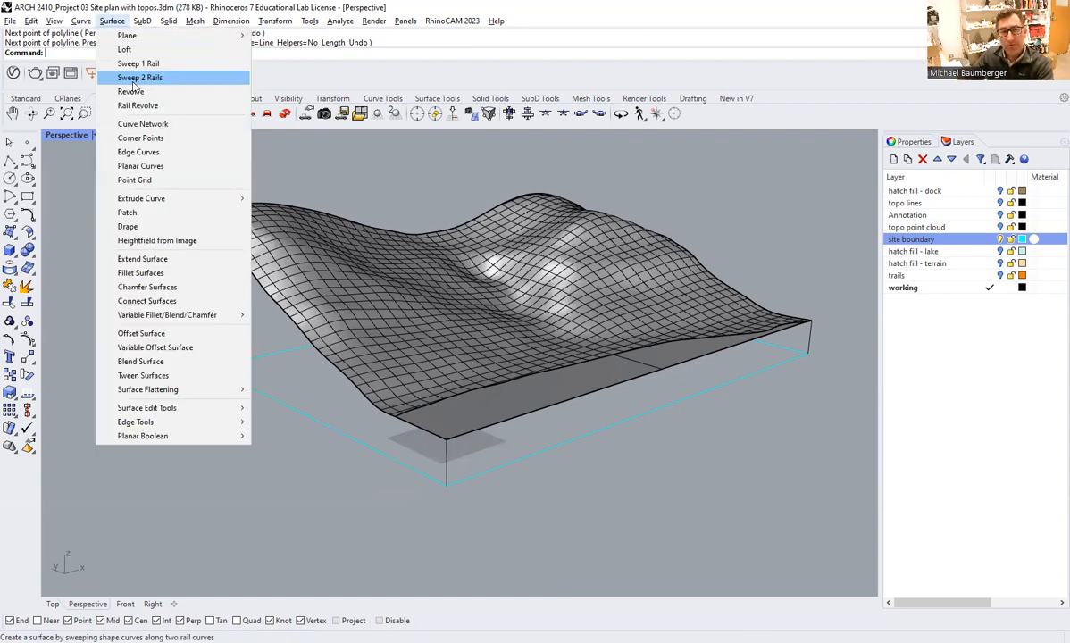
left_click(132, 168)
left_click(198, 214)
left_click(401, 421)
left_click(445, 459)
left_click(400, 461)
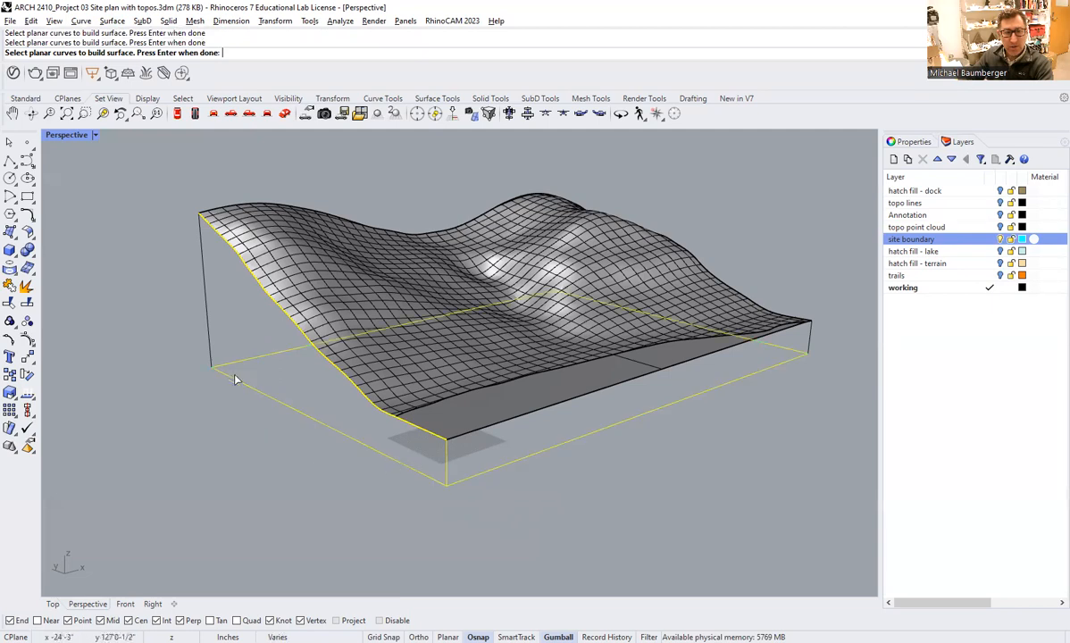
left_click(339, 431, "ctrl")
key("Escape")
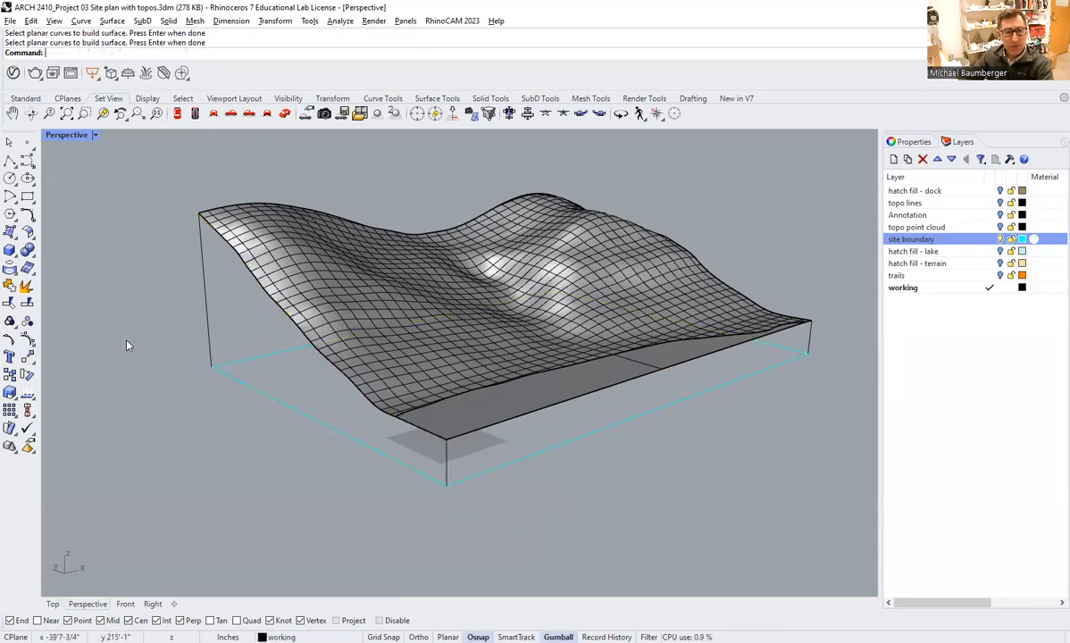
Explode the lower site boundary curve into separate segments.
left_click(27, 286)
left_click(273, 402)
key("Return")
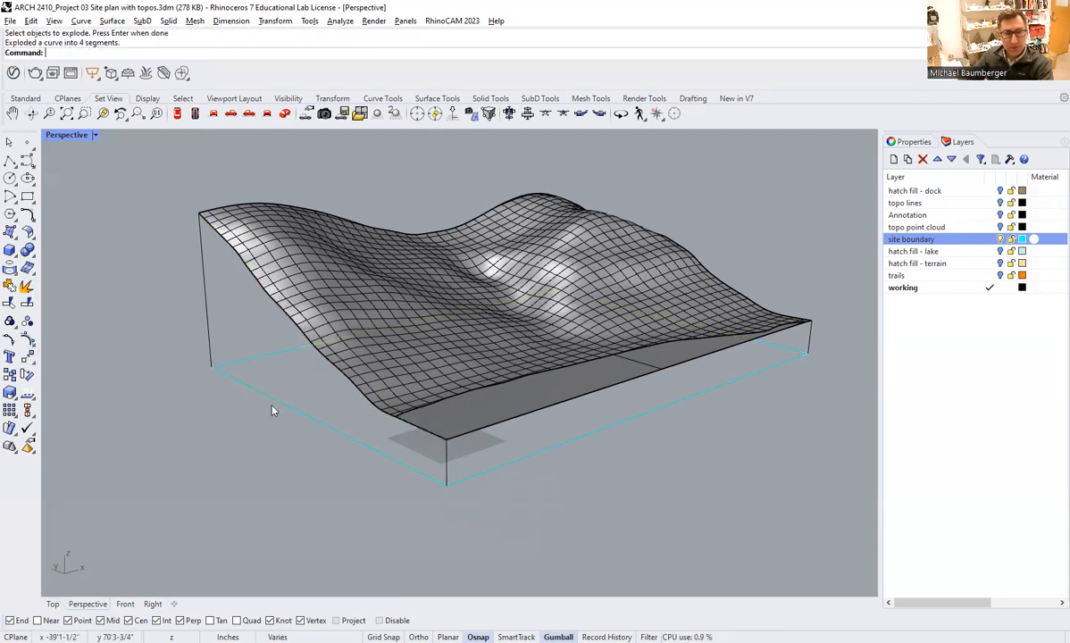
Highlight the exploded segments of the lower site boundary one by one to check that they are separate curves.
left_click(277, 402)
left_click(258, 359)
left_click(524, 460)
left_click(344, 435)
left_click(256, 357)
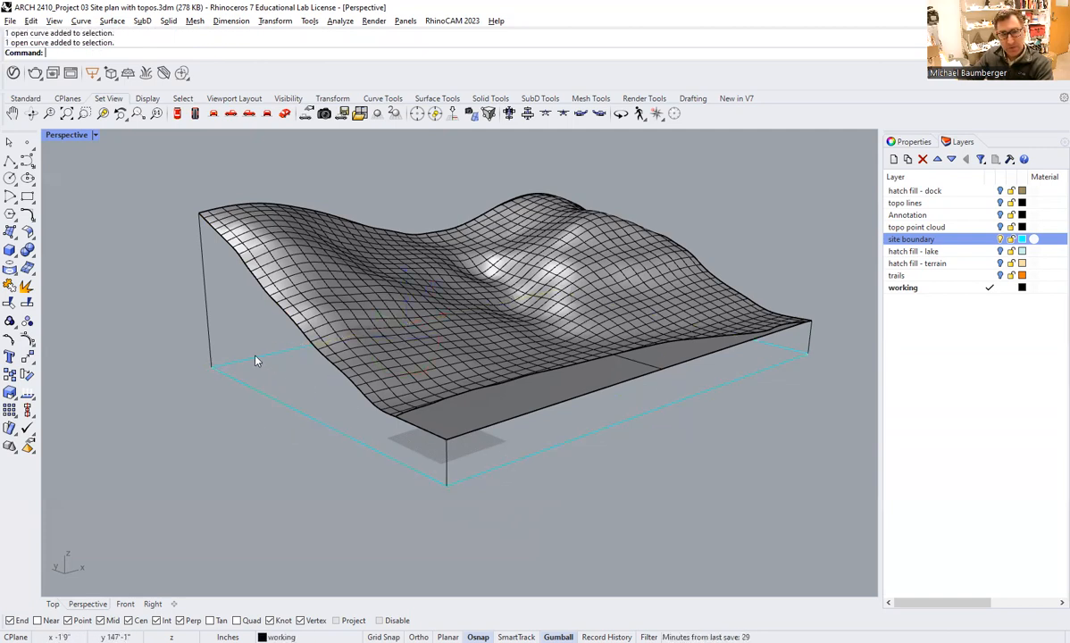
left_click(257, 390)
left_click(495, 465)
left_click(369, 506)
left_click(313, 418)
left_click(226, 422)
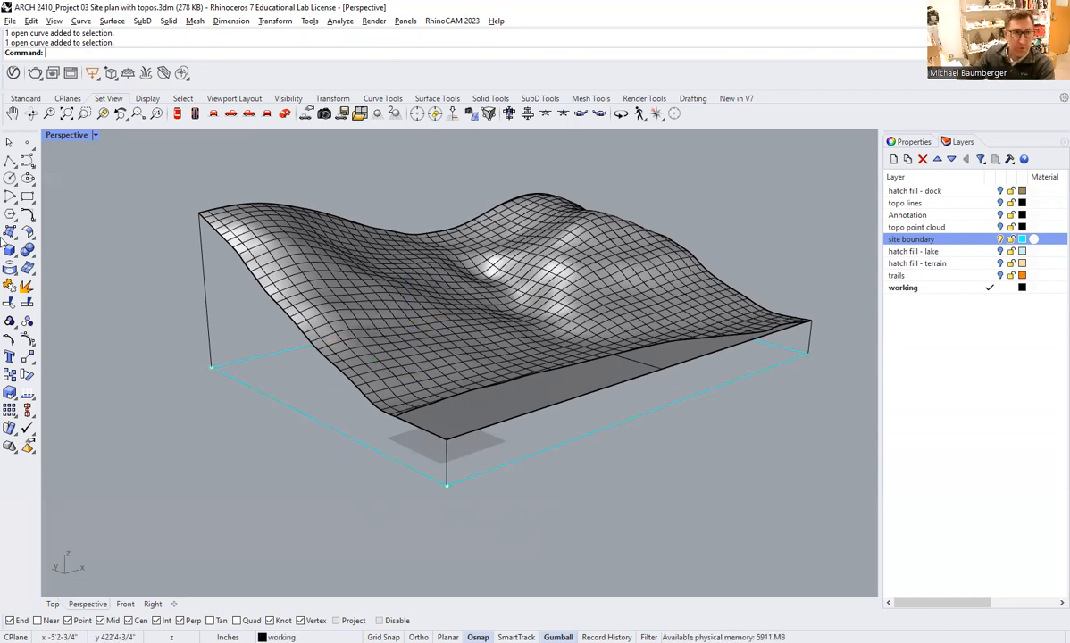
Create a planar surface on the steep end from the terrain and flat surface edges, two vertical lines and the lower boundary segment.
left_click(111, 21)
left_click(140, 166)
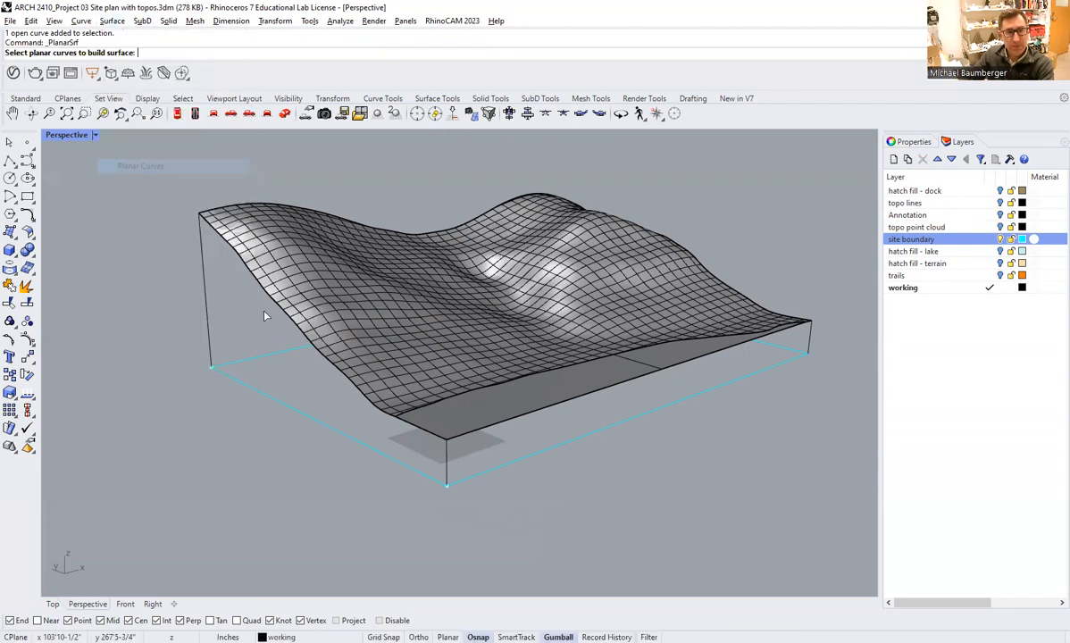
left_click(201, 226)
left_click(222, 237)
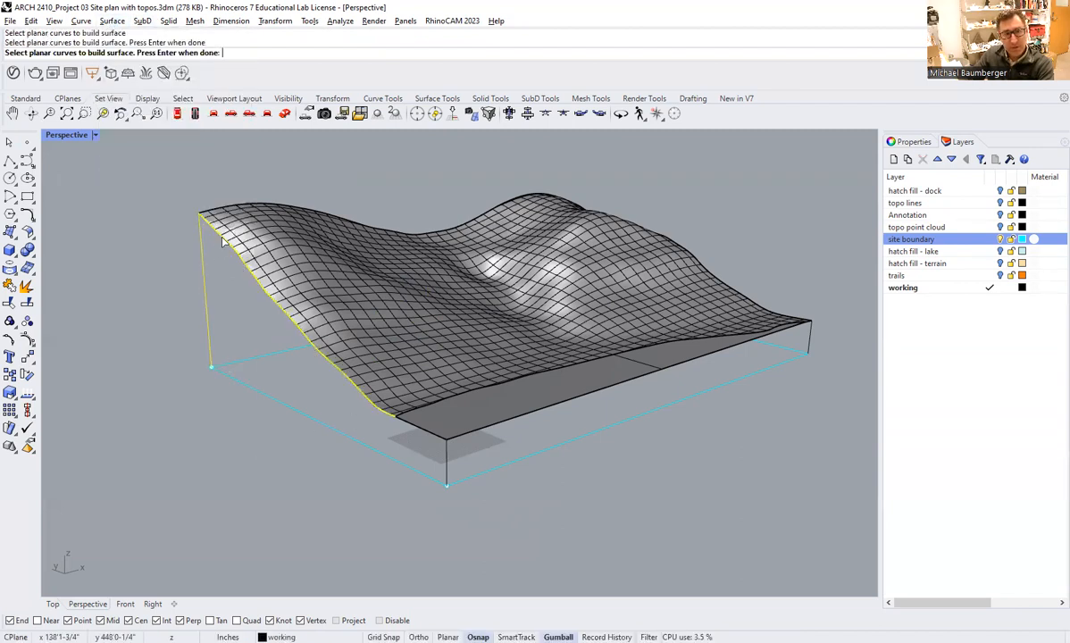
left_click(382, 402)
left_click(441, 460)
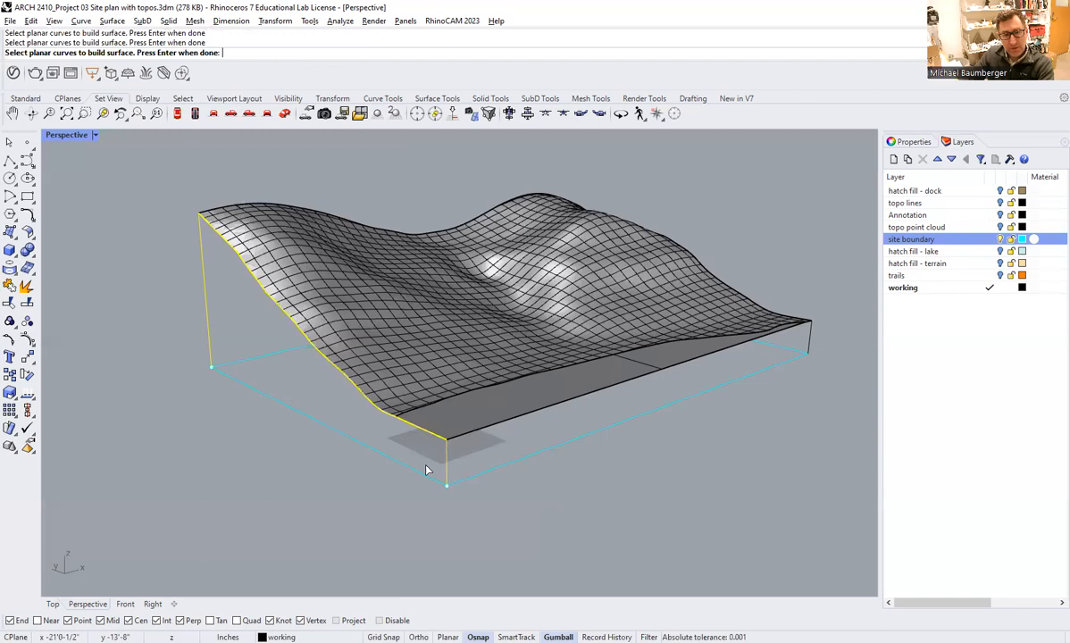
left_click(407, 465)
key("Return")
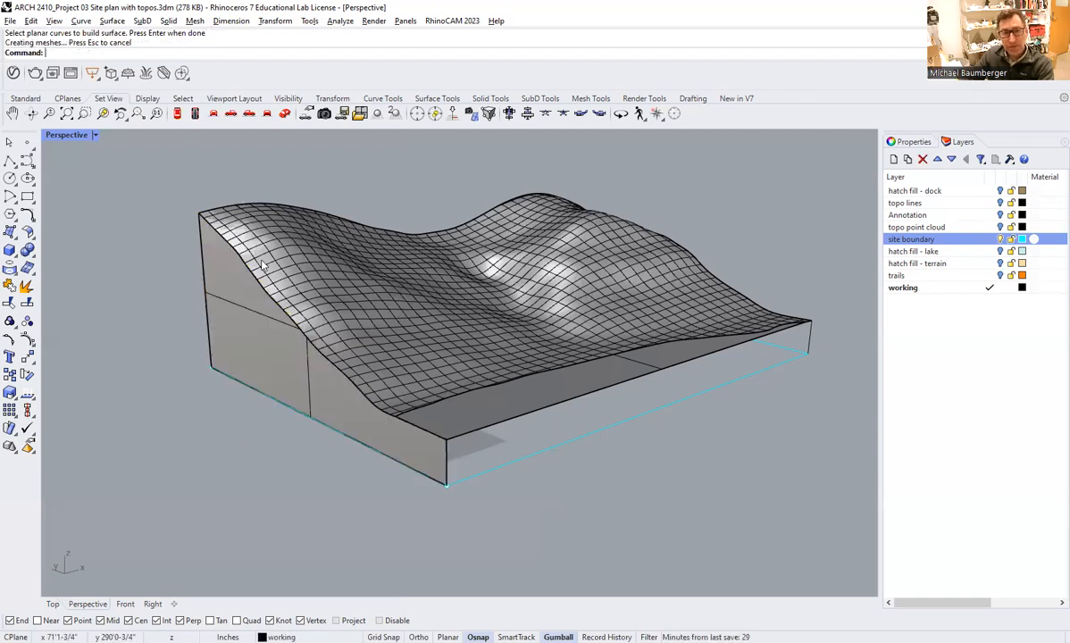
left_click(255, 350)
left_click(237, 404)
Create a planar surface on the front side from the flat surface and terrain edges, both vertical lines and the lower boundary segment.
right_click_drag(542, 411, 600, 401)
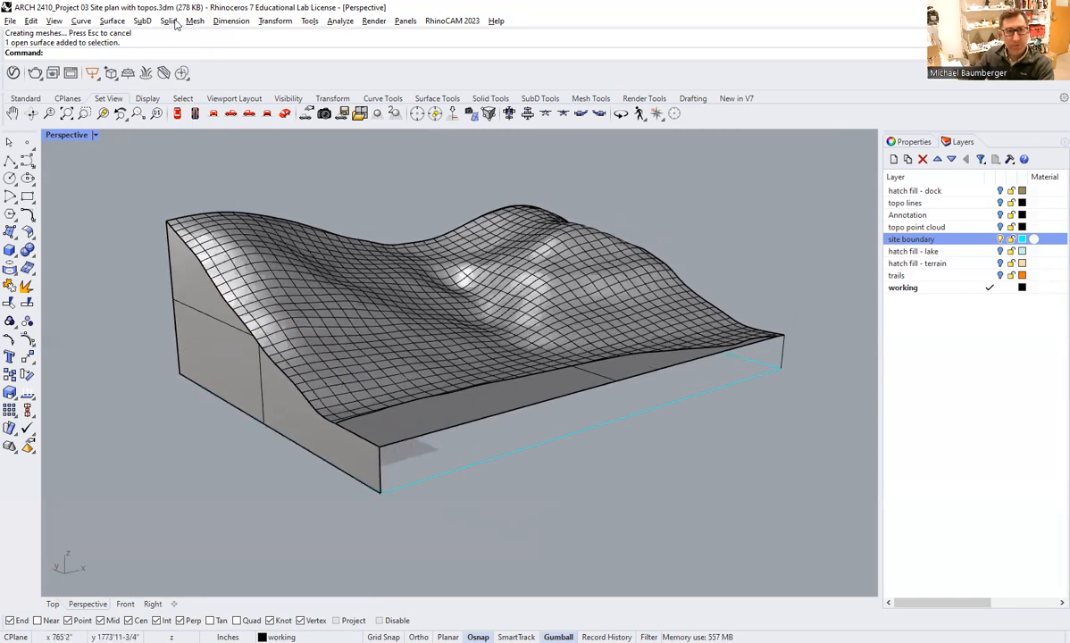
left_click(111, 21)
left_click(125, 157)
left_click(393, 441)
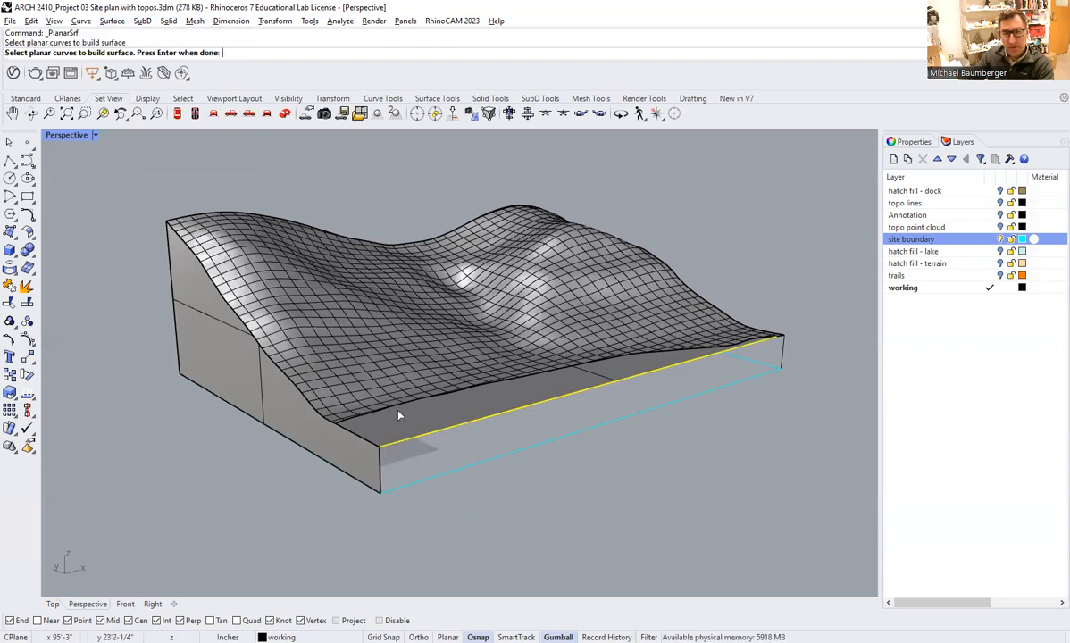
left_click(378, 471)
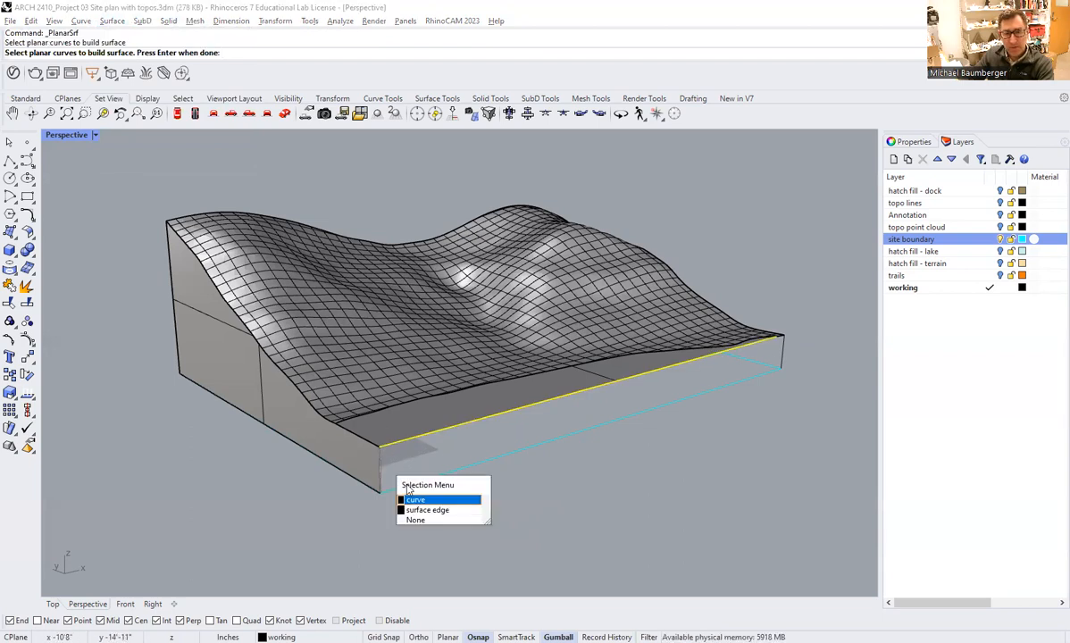
left_click(385, 461)
right_click_drag(695, 418, 616, 424)
right_click_drag(525, 432, 581, 401)
scroll(527, 441, "up", 5)
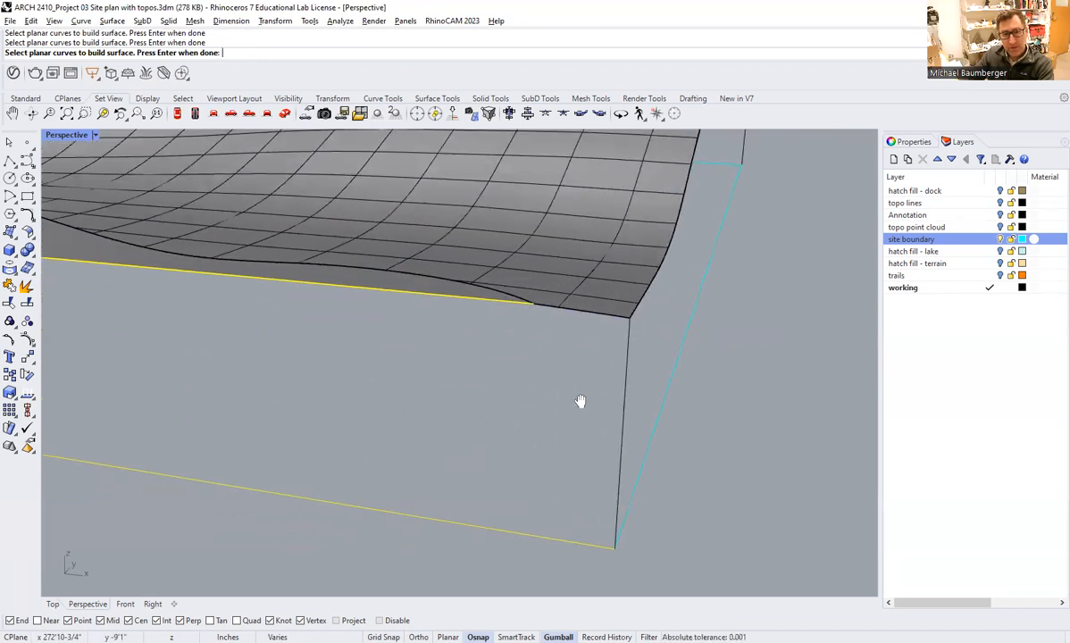
left_click(554, 309)
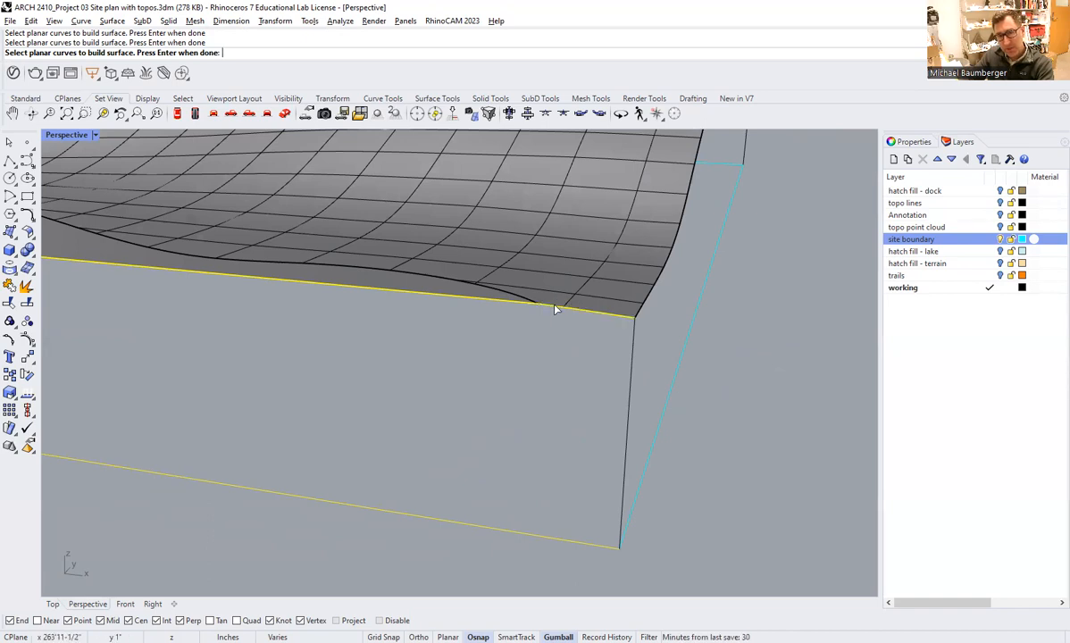
scroll(633, 329, "down", 3)
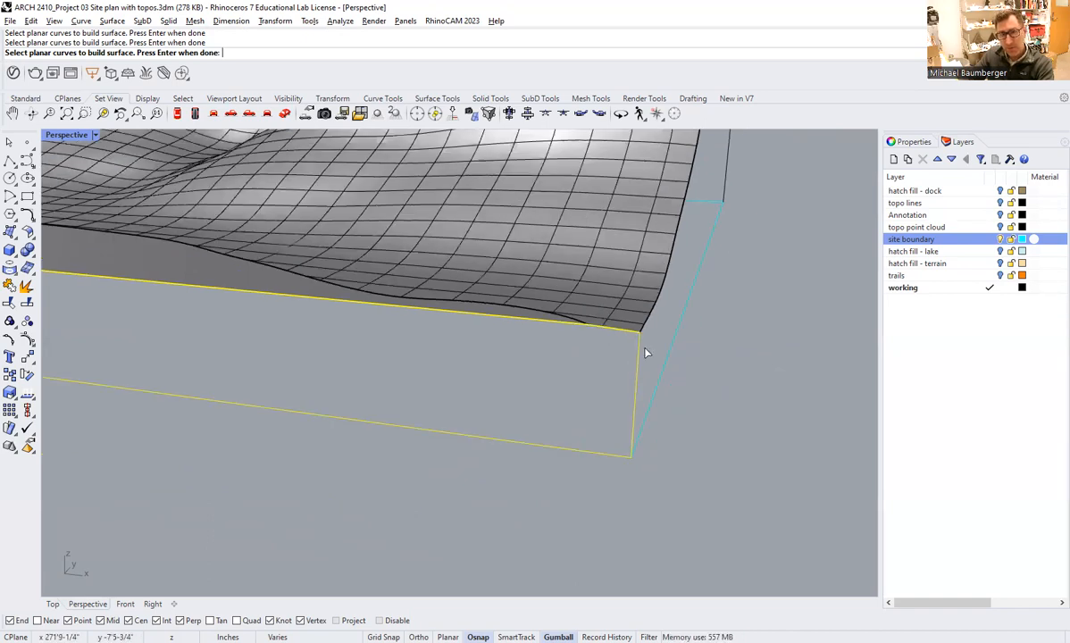
key("Return")
Create a planar surface on the end opposite the steep one from the terrain edge, two vertical lines and the lower boundary segment.
right_click_drag(683, 363, 560, 308)
scroll(557, 308, "up", 2)
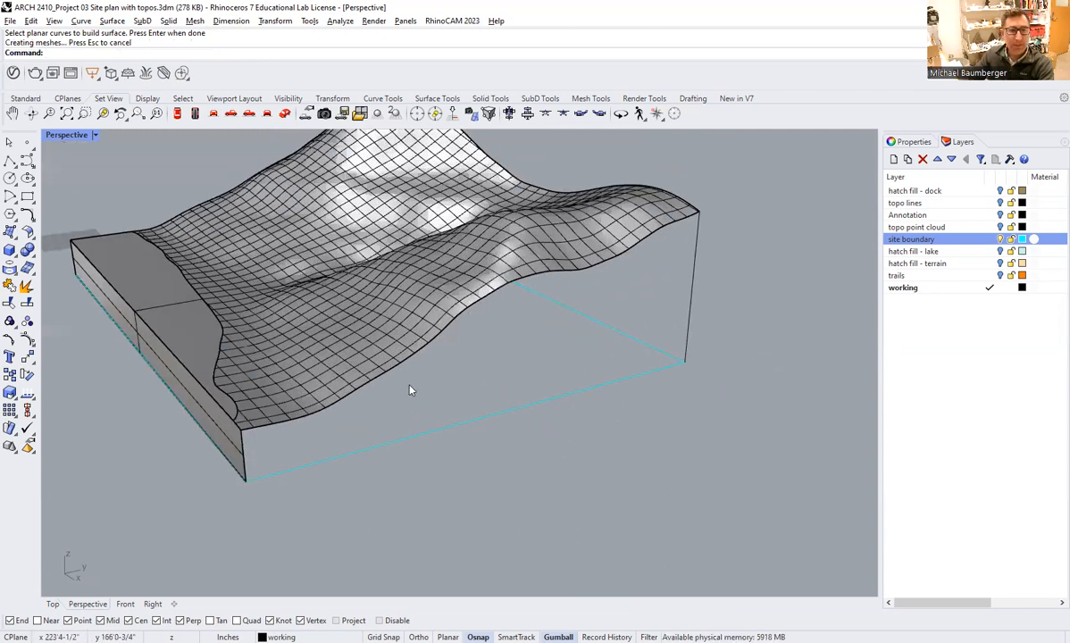
left_click(112, 20)
left_click(140, 166)
left_click(679, 225)
left_click(696, 243)
left_click(539, 397)
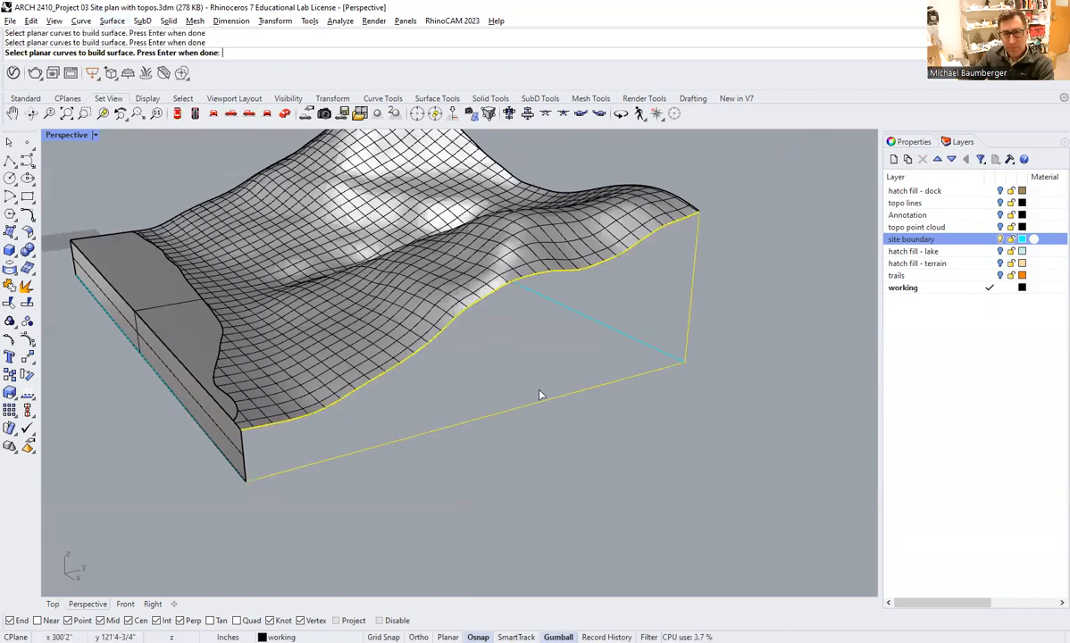
left_click(248, 446)
left_click(284, 475)
key("Return")
Create a planar surface on the rear side from the terrain's back edge, both vertical lines and the lower boundary segment.
right_click_drag(712, 303, 637, 346)
key("Return")
left_click(681, 217)
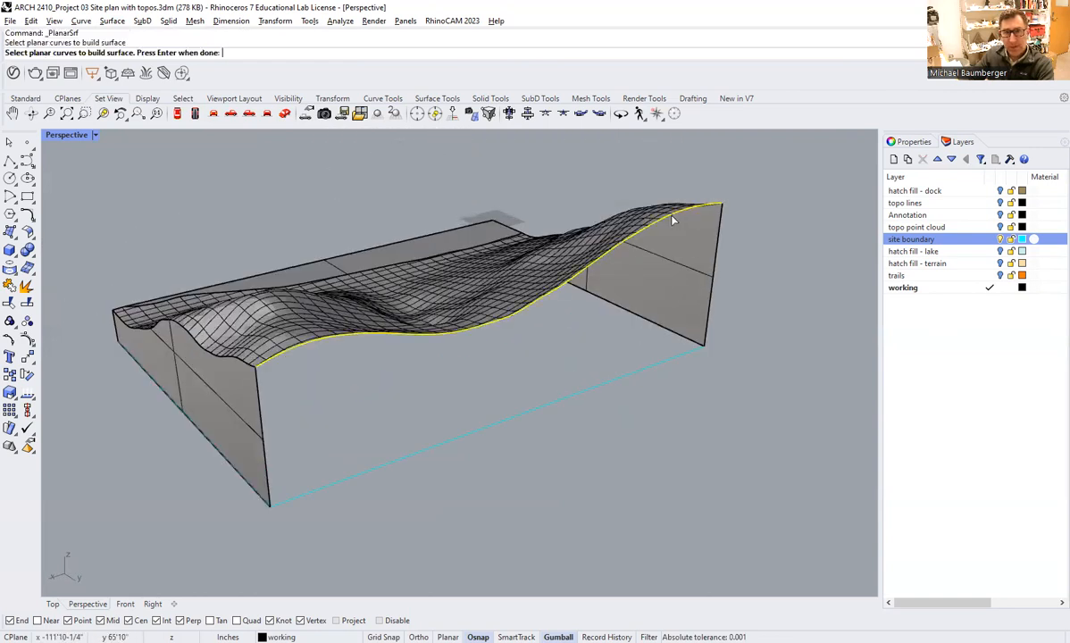
left_click(718, 222)
left_click(753, 252)
left_click(652, 367)
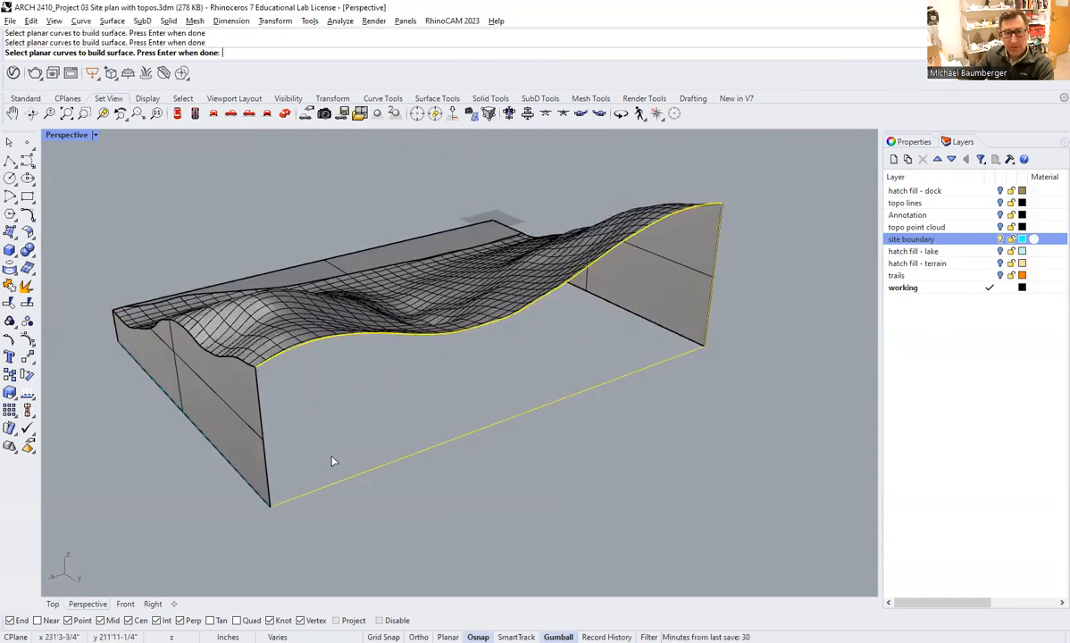
key("Return")
Check the object type of the terrain, the flat surface and one side surface in their properties.
right_click_drag(266, 462, 516, 366)
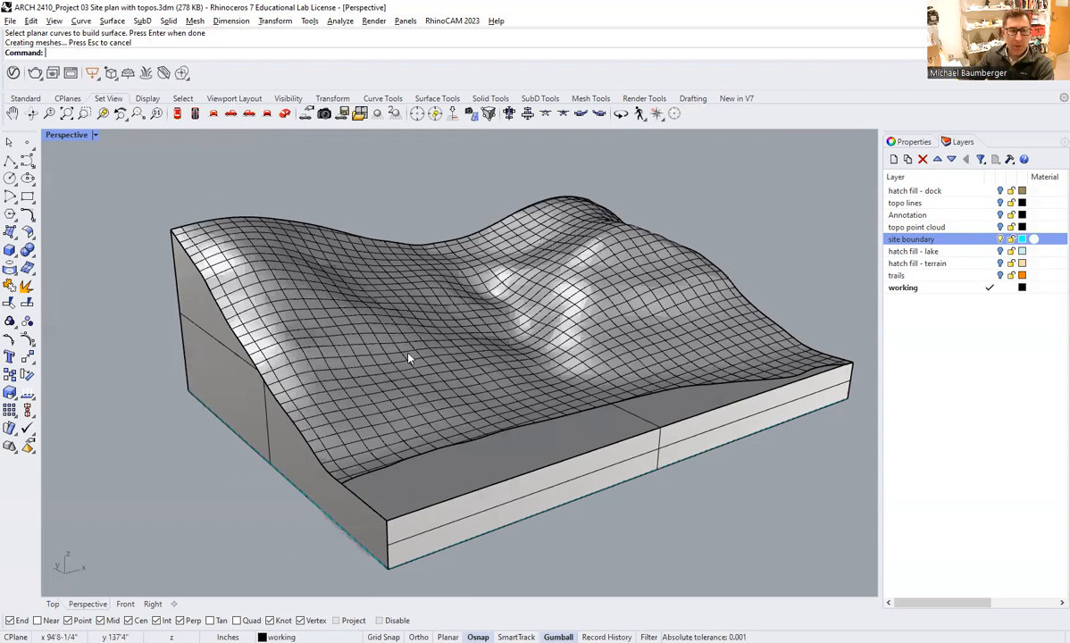
left_click(925, 142)
left_click(585, 269)
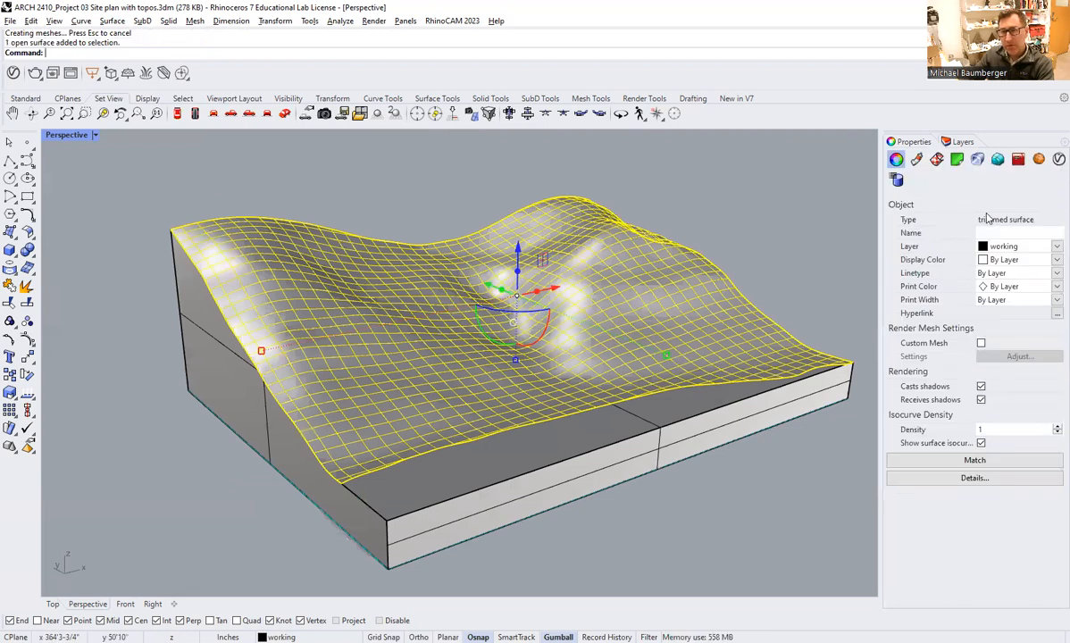
left_click(552, 446)
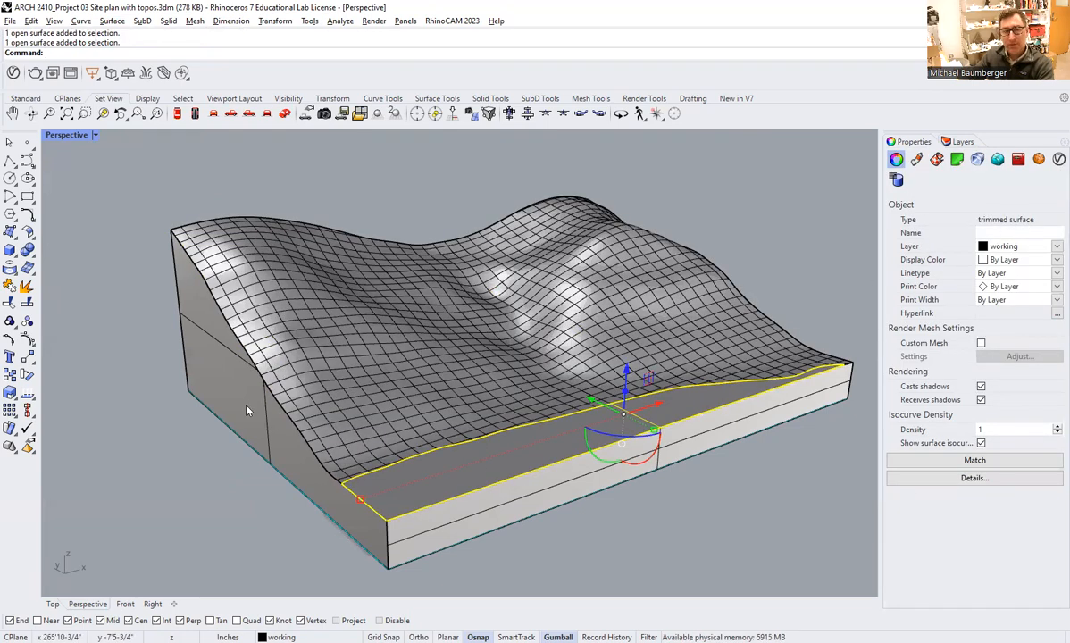
left_click(230, 379)
left_click(686, 192)
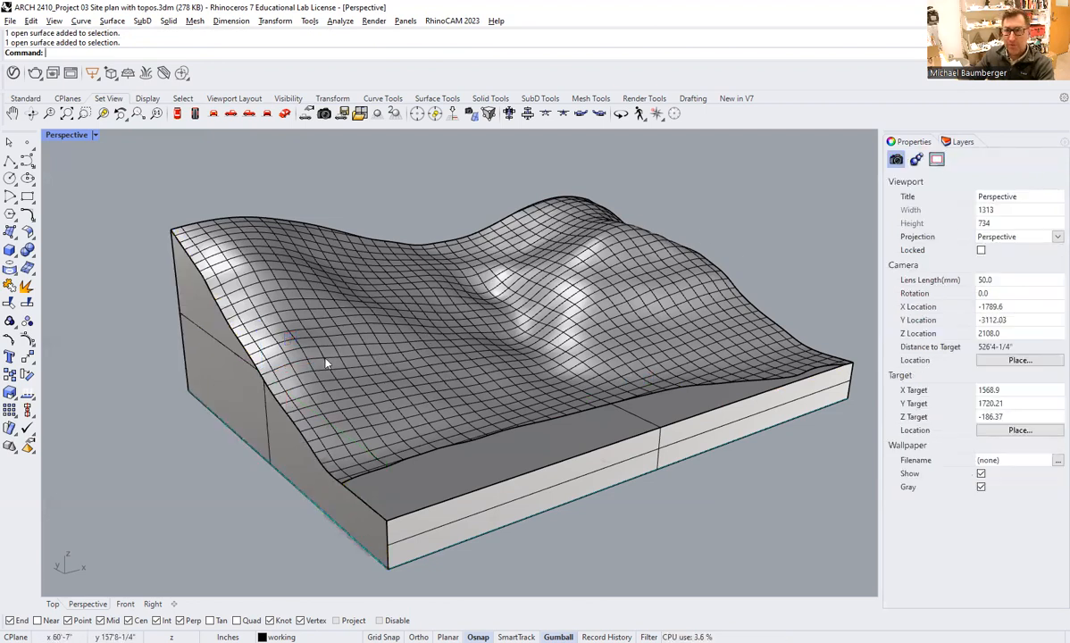
Join the terrain, the flat surface and the four side surfaces into one polysurface.
left_click(217, 380)
left_click(455, 414)
left_click(442, 473, "shift")
left_click(511, 504, "shift")
left_click(754, 375, "shift")
right_click_drag(755, 376, 619, 435)
type("Join")
key("Return")
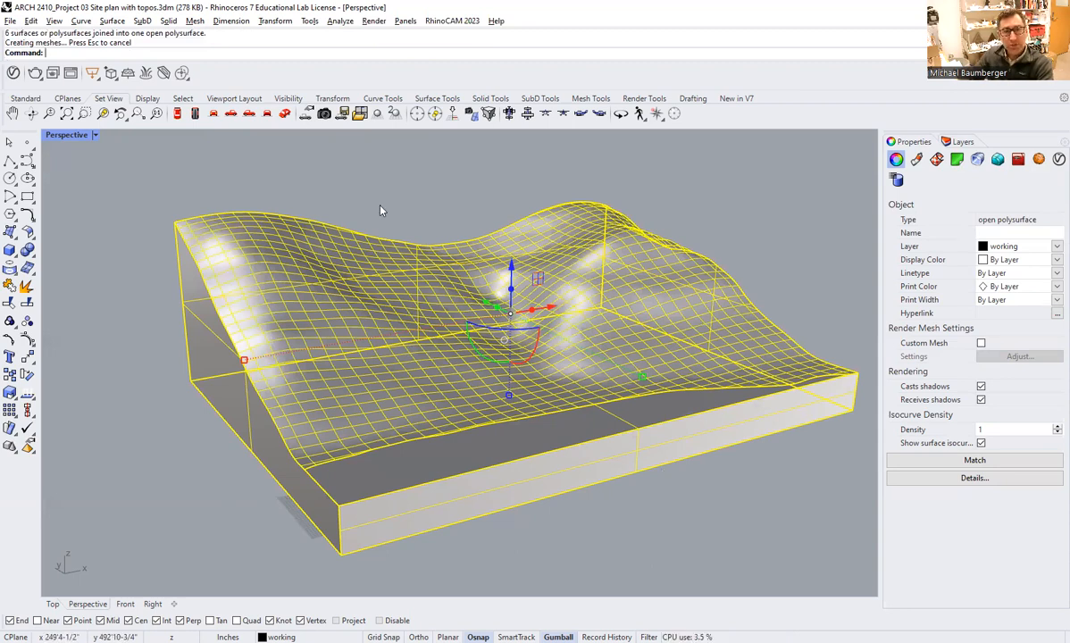
Check the joined terrain polysurface's object type in its properties.
left_click(356, 191)
left_click(202, 326)
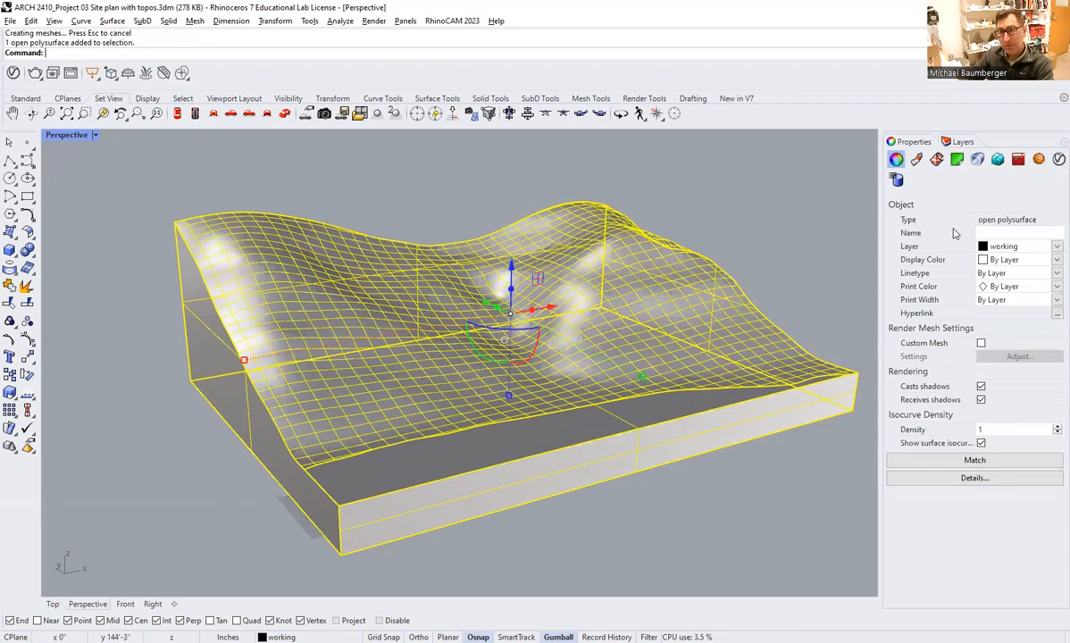
left_click(774, 227)
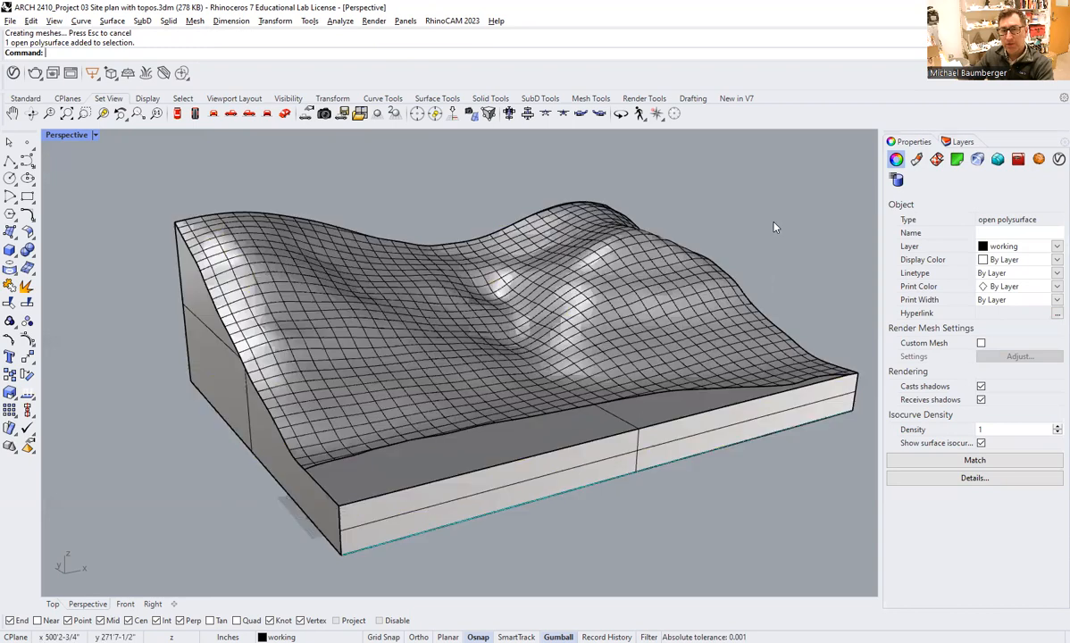
Cap the open underside of the joined terrain polysurface to turn it into a closed solid.
right_click_drag(578, 487, 570, 462)
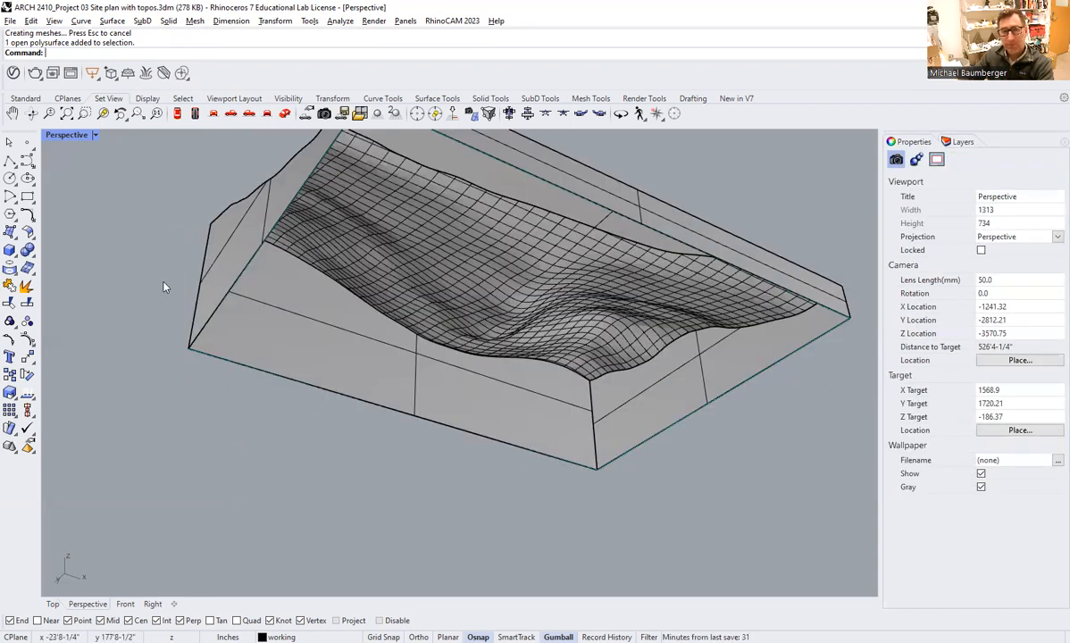
left_click(231, 238)
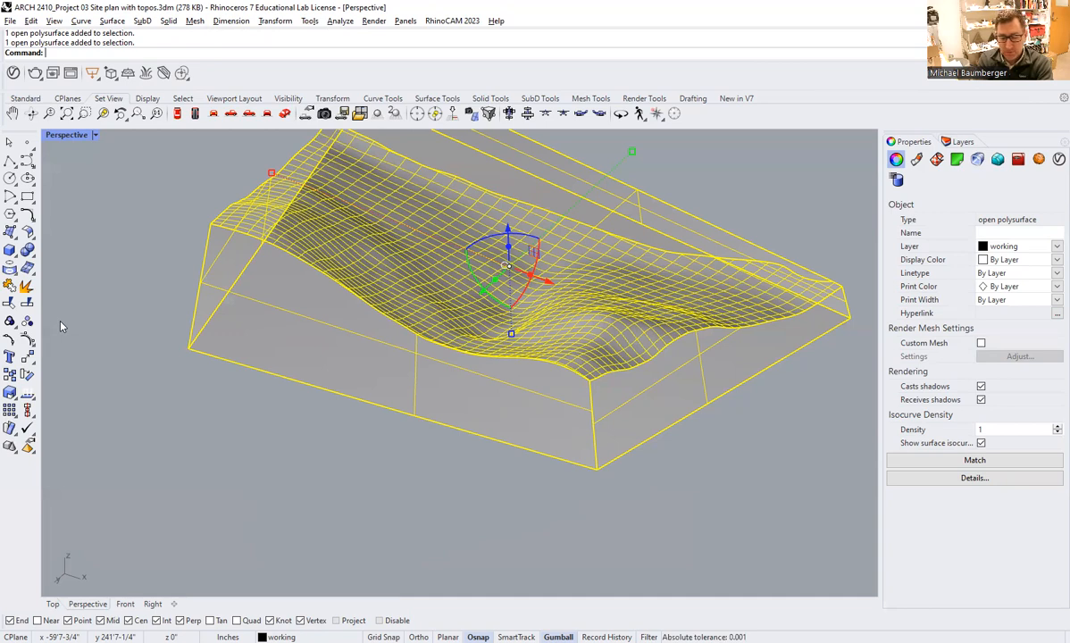
type("Cap")
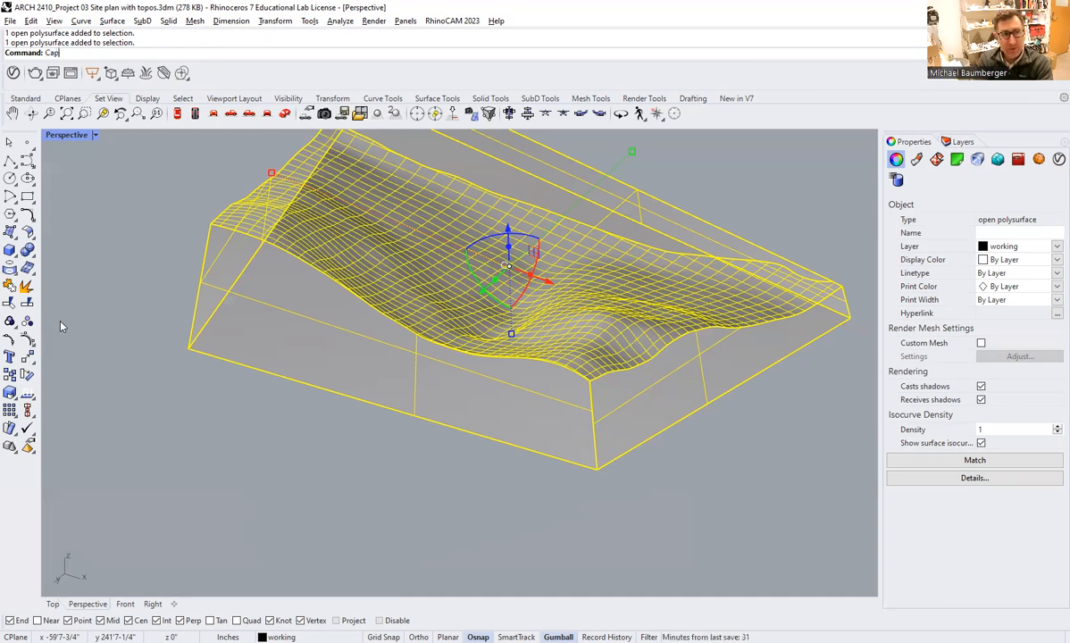
key("Return")
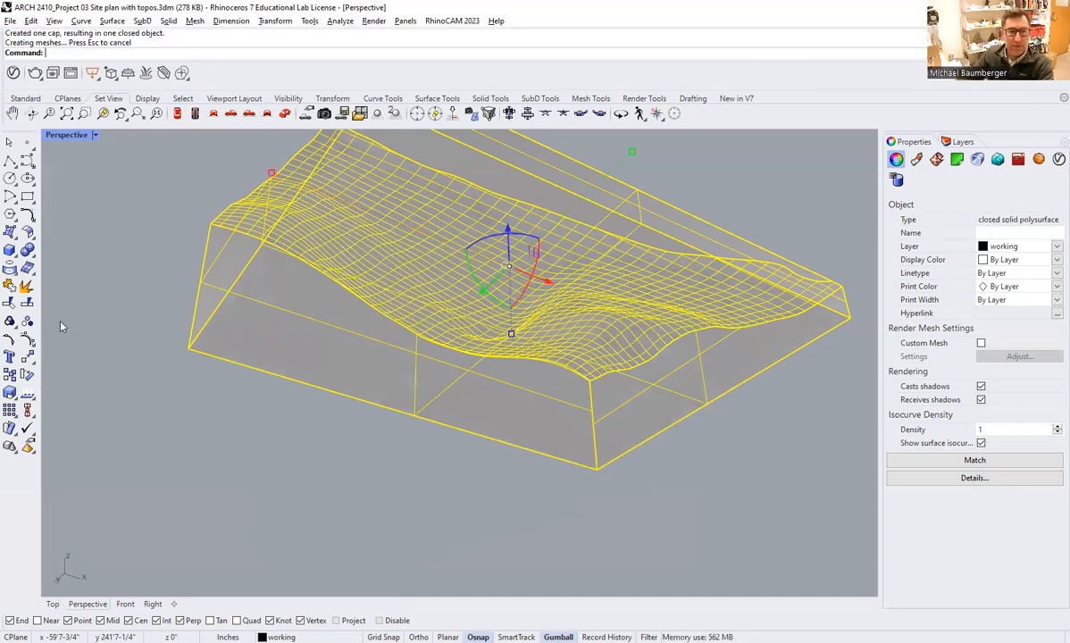
left_click(143, 304)
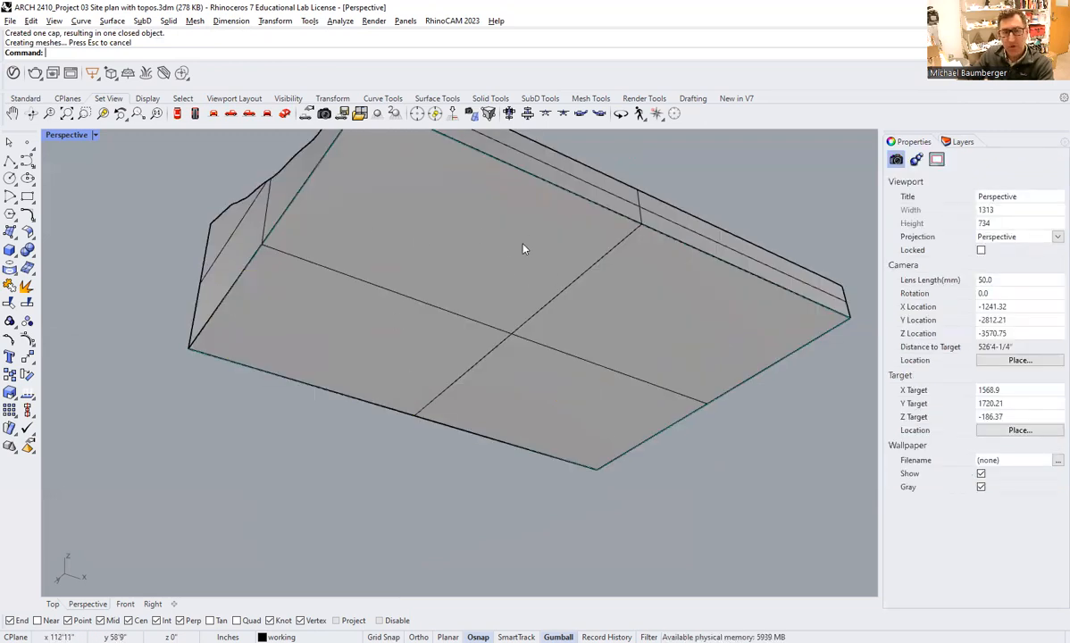
Check the capped terrain's object type in its properties and inspect the model from above.
left_click(229, 240)
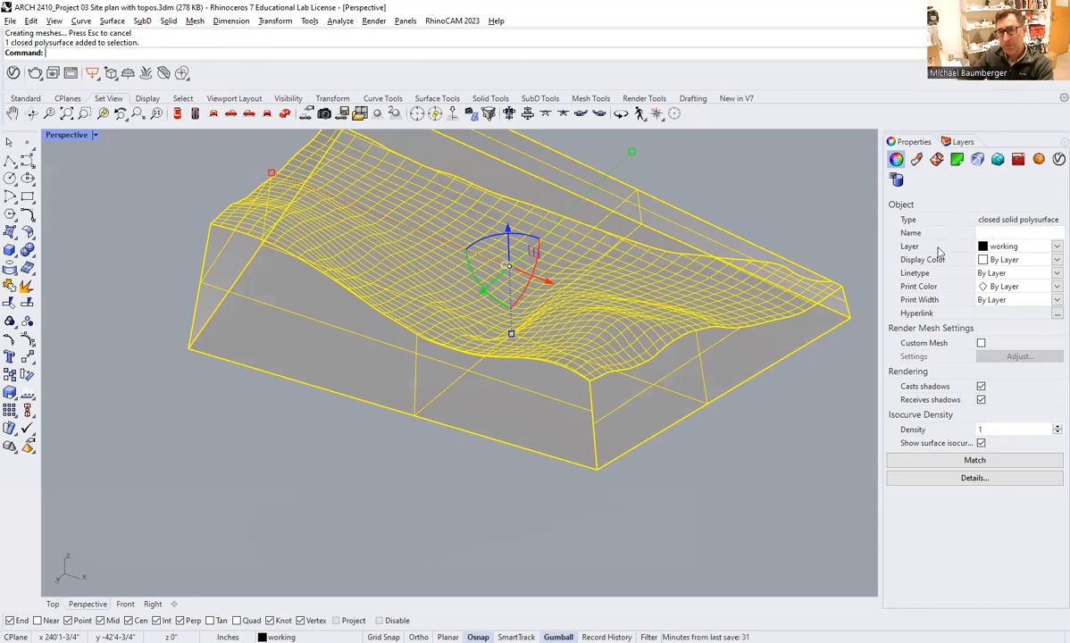
key("Escape")
right_click_drag(592, 251, 520, 354)
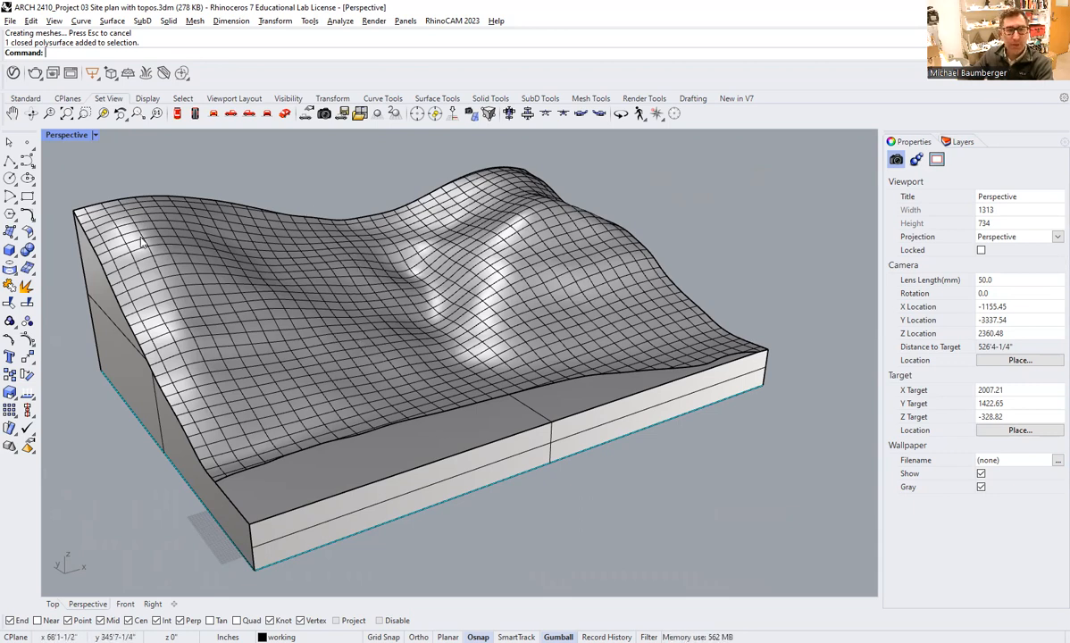
right_click_drag(409, 293, 437, 291, "shift")
right_click_drag(472, 328, 450, 328)
right_click_drag(464, 282, 462, 298)
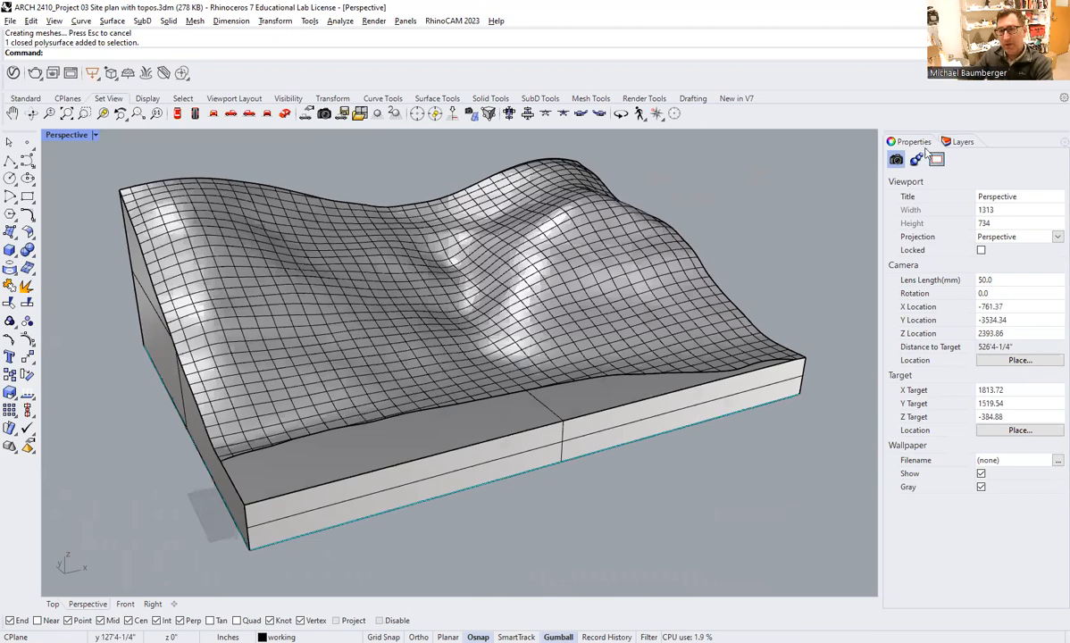
Turn on the trails layer and check the front trail curve against the terrain surface.
left_click(961, 141)
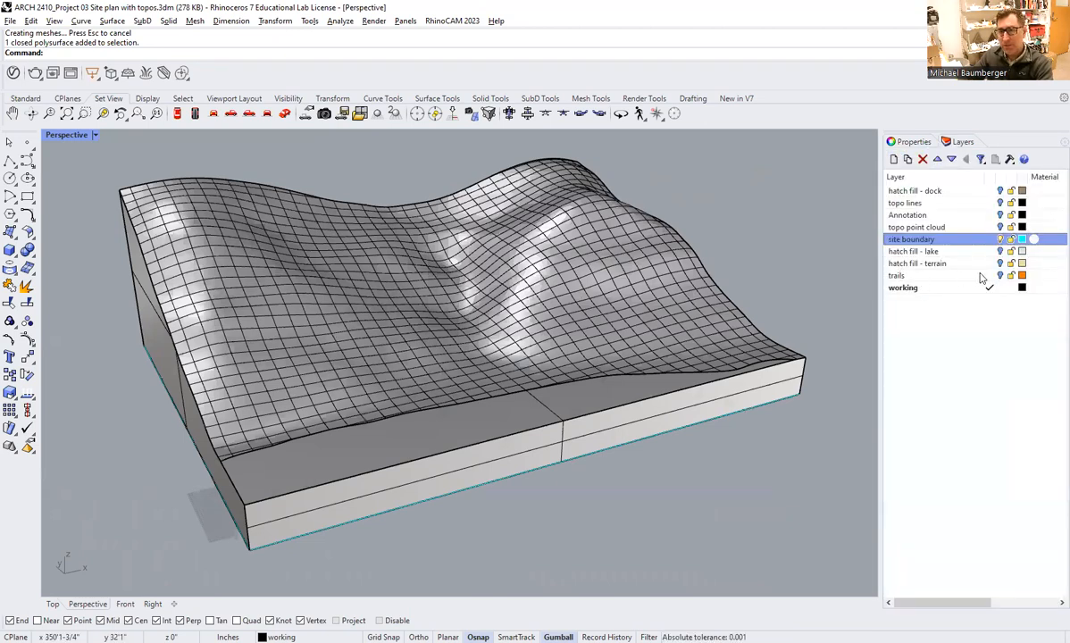
left_click(920, 275)
right_click_drag(557, 340, 539, 261)
right_click_drag(464, 291, 465, 322)
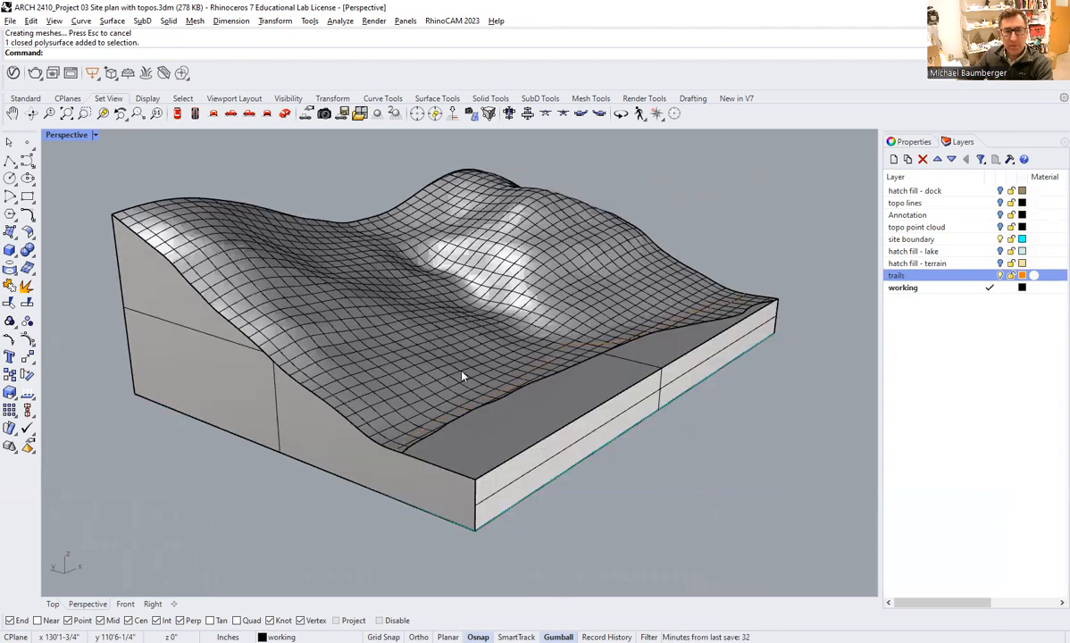
right_click_drag(462, 377, 464, 425)
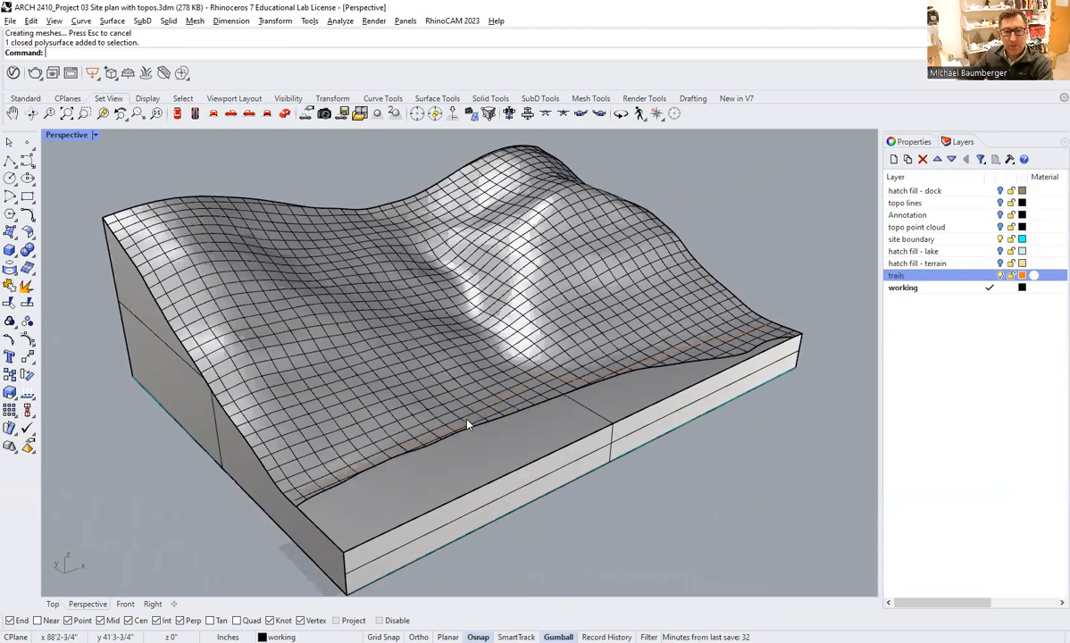
left_click(465, 426)
left_click(504, 454)
key("Escape")
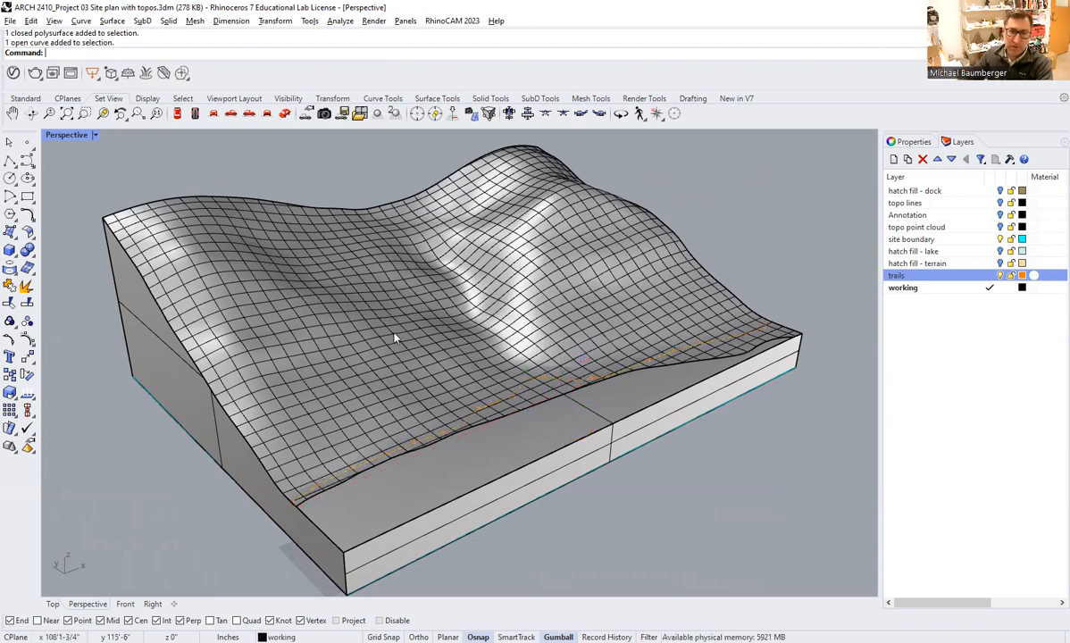
Set the Perspective view to Wireframe and identify both trail curves inside the terrain solid.
left_click(94, 135)
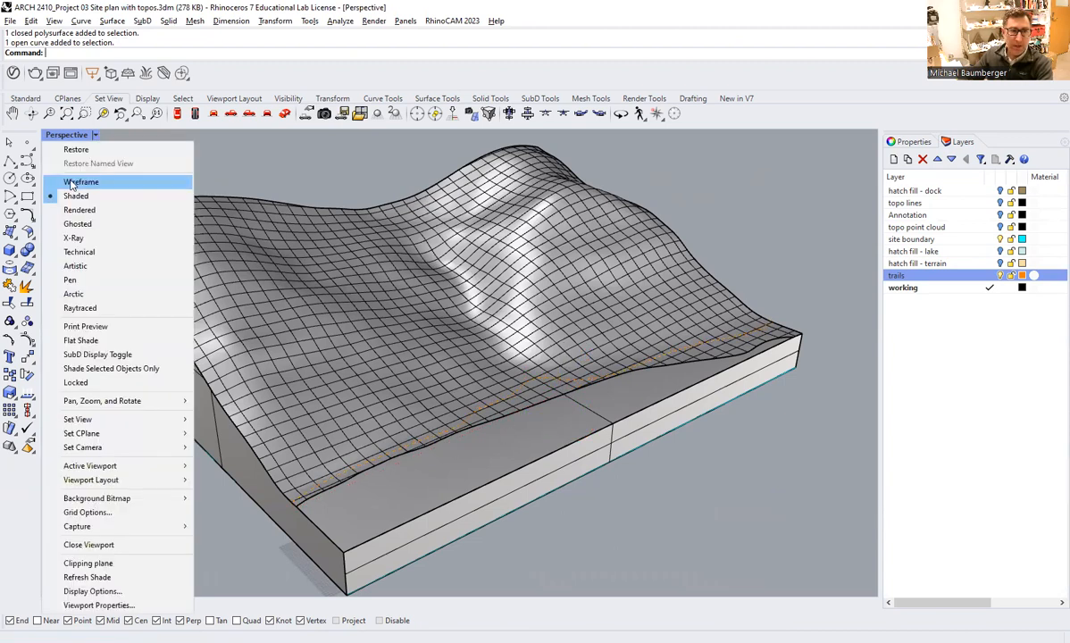
left_click(74, 182)
left_click(183, 389)
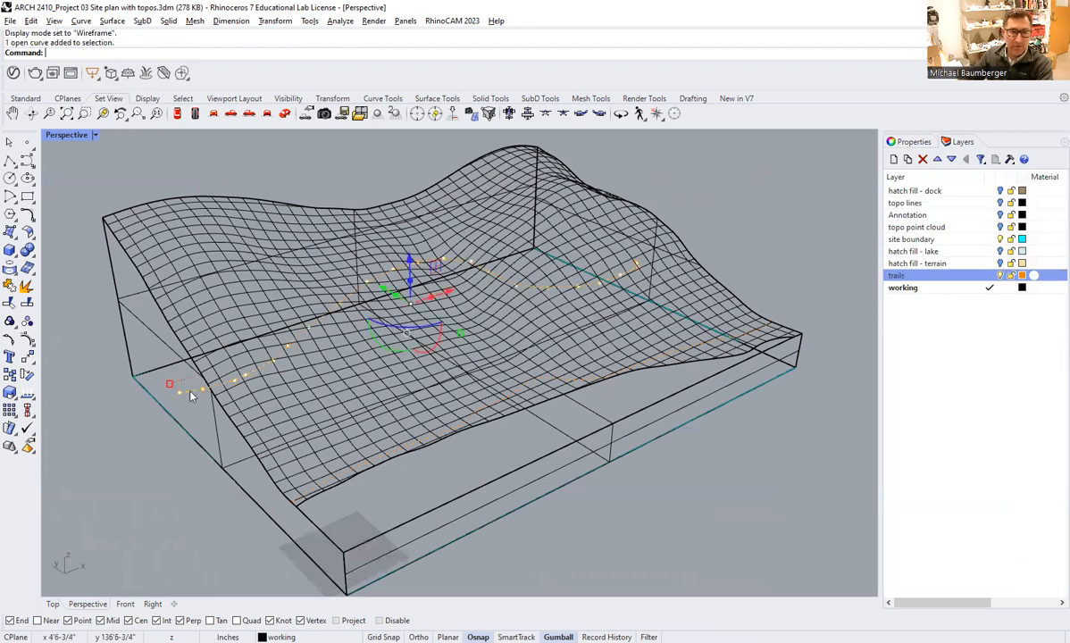
left_click(381, 457, "shift")
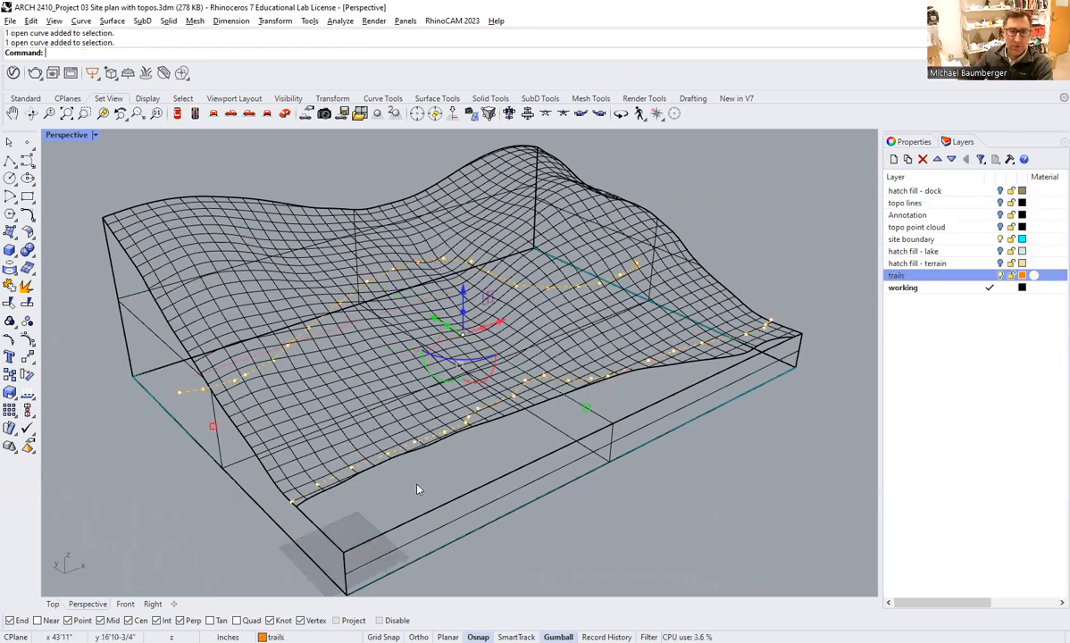
key("Escape")
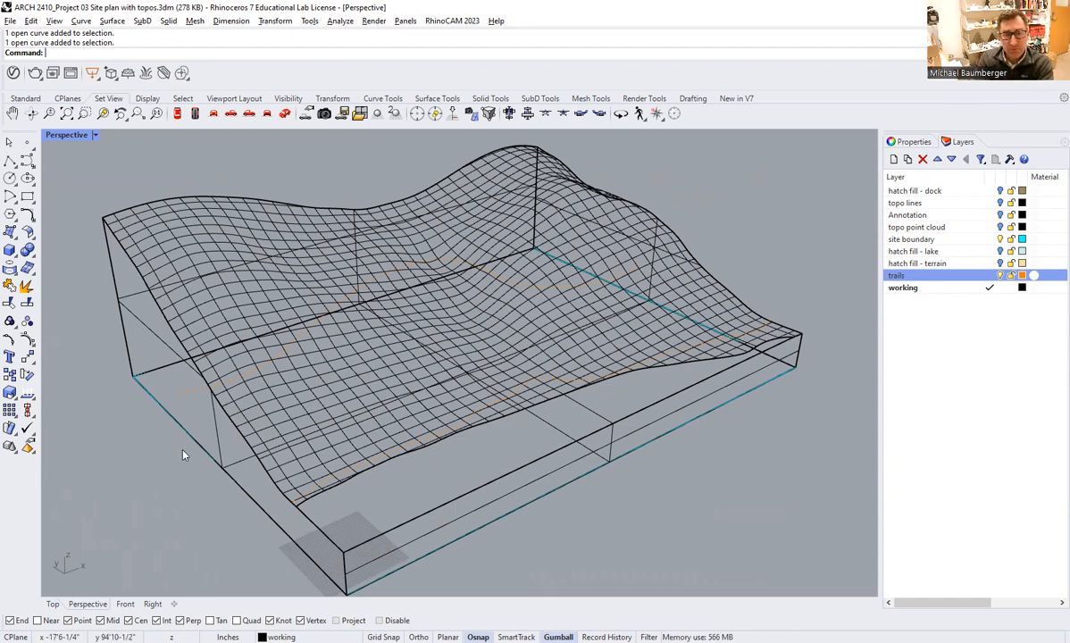
Project both trail curves onto the terrain solid along the construction plane's Z direction, keeping the original curves.
type("Project")
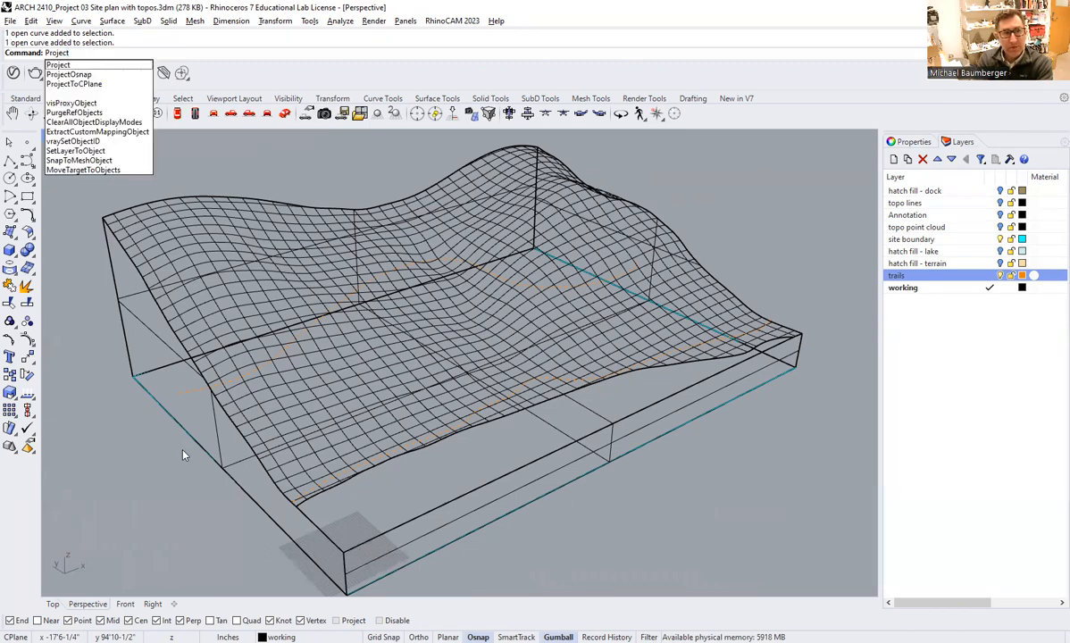
key("Return")
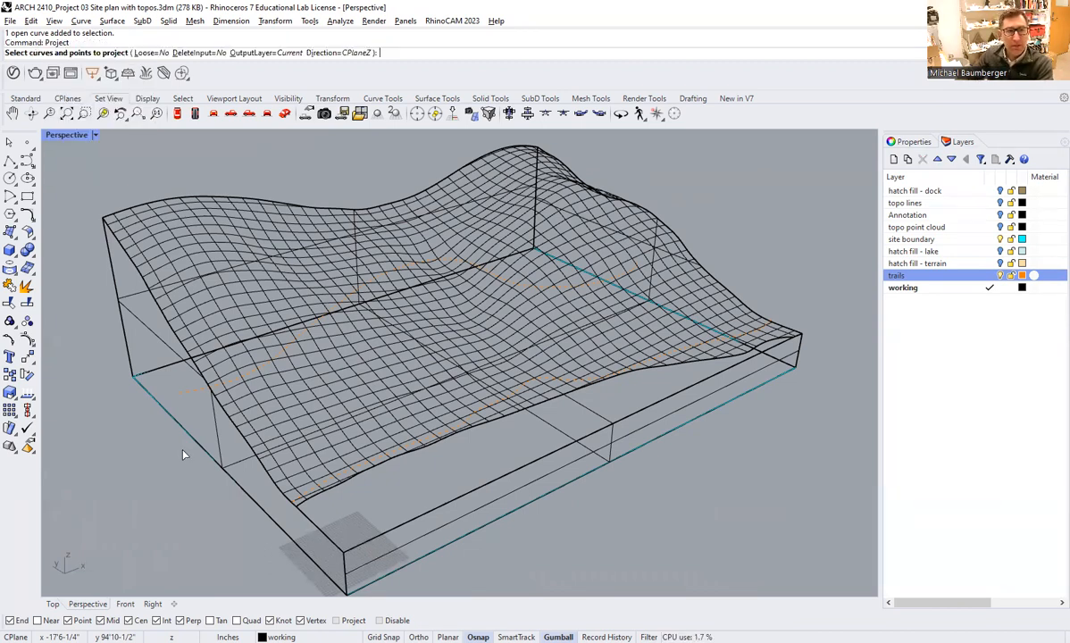
left_click(188, 394)
left_click(373, 465)
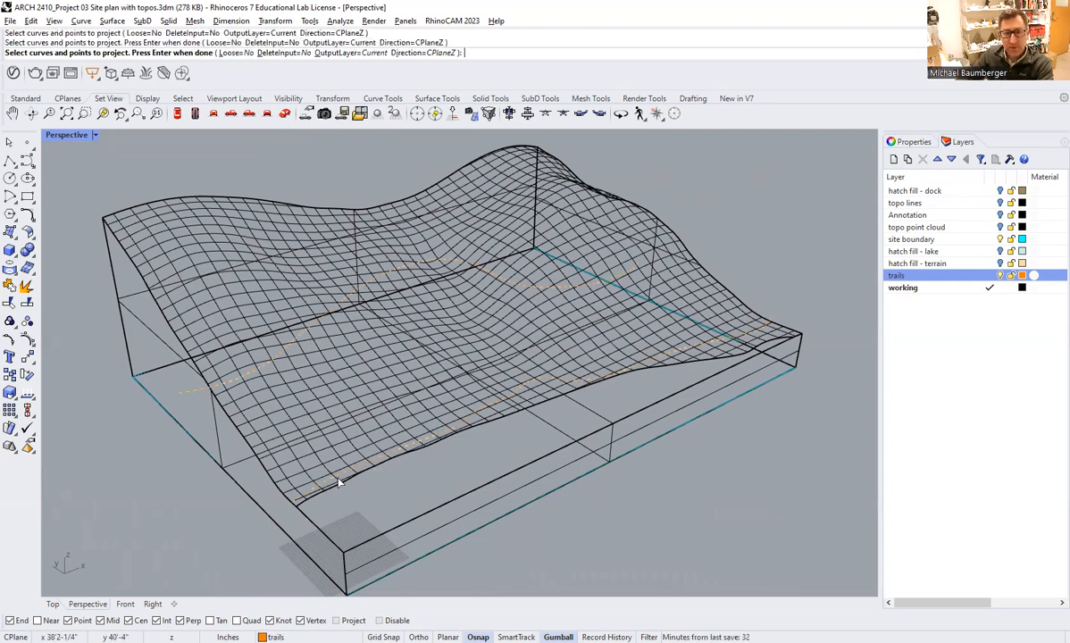
key("Return")
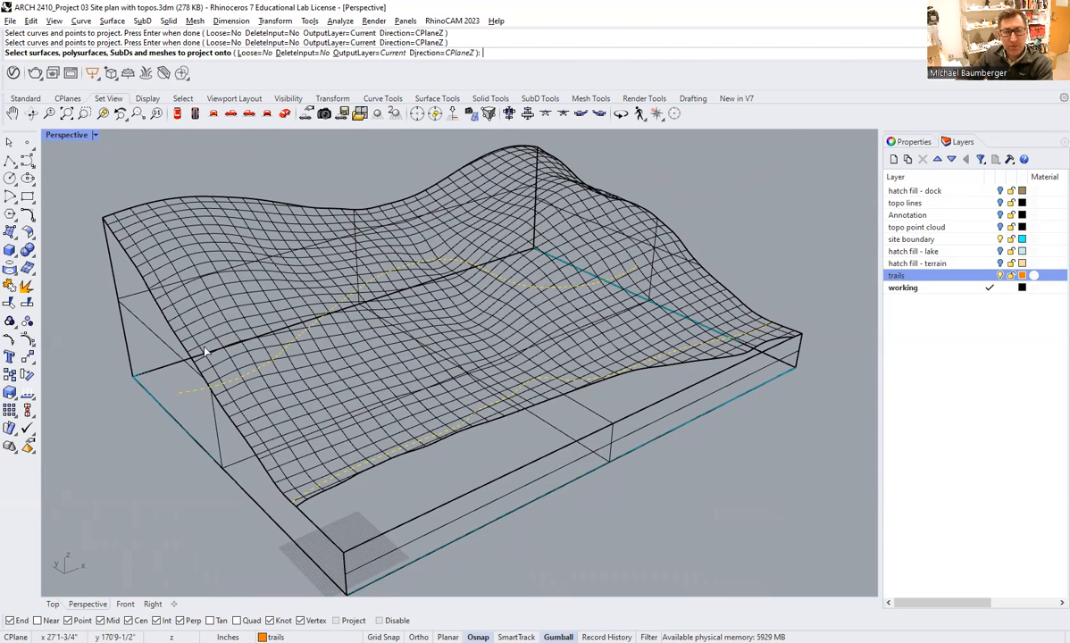
left_click(246, 294)
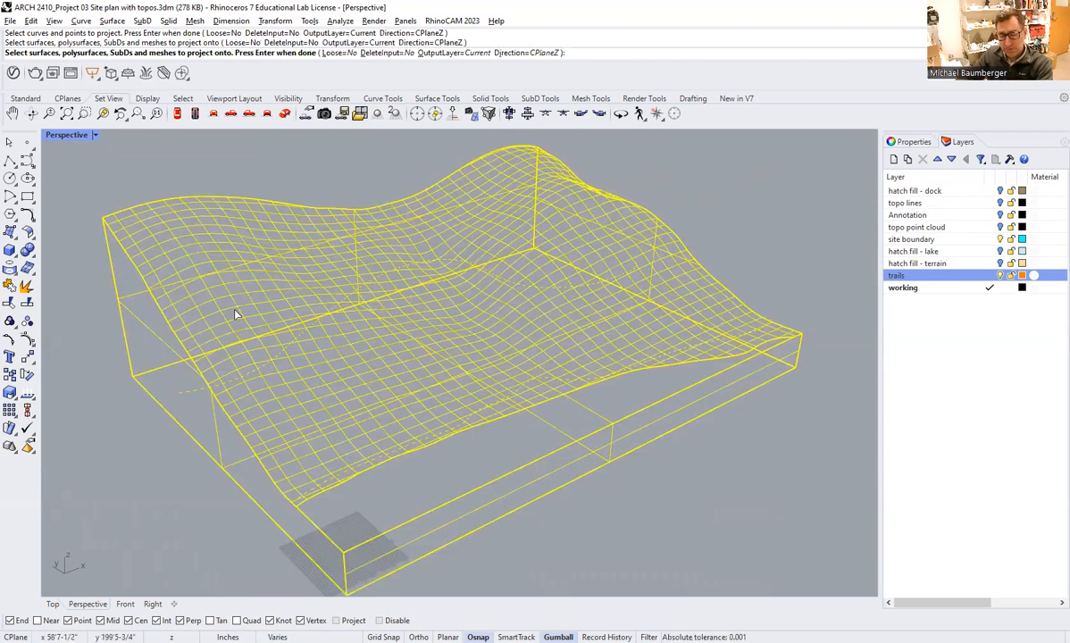
key("Return")
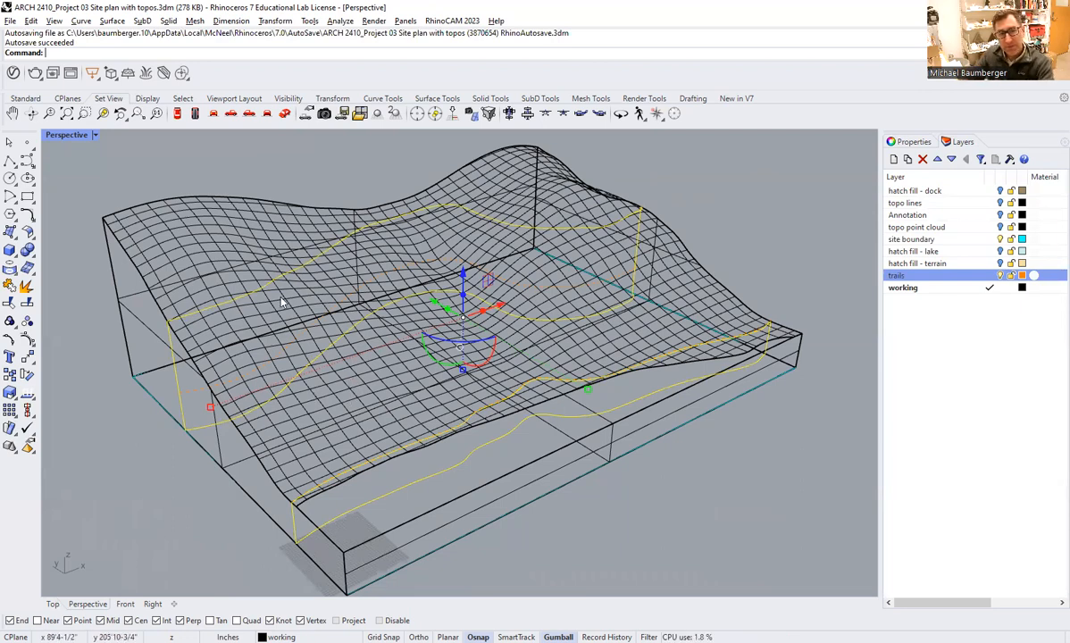
Delete the rear trail's unwanted projected segments on the end faces and underside, leaving the one on the terrain surface.
left_click(159, 478)
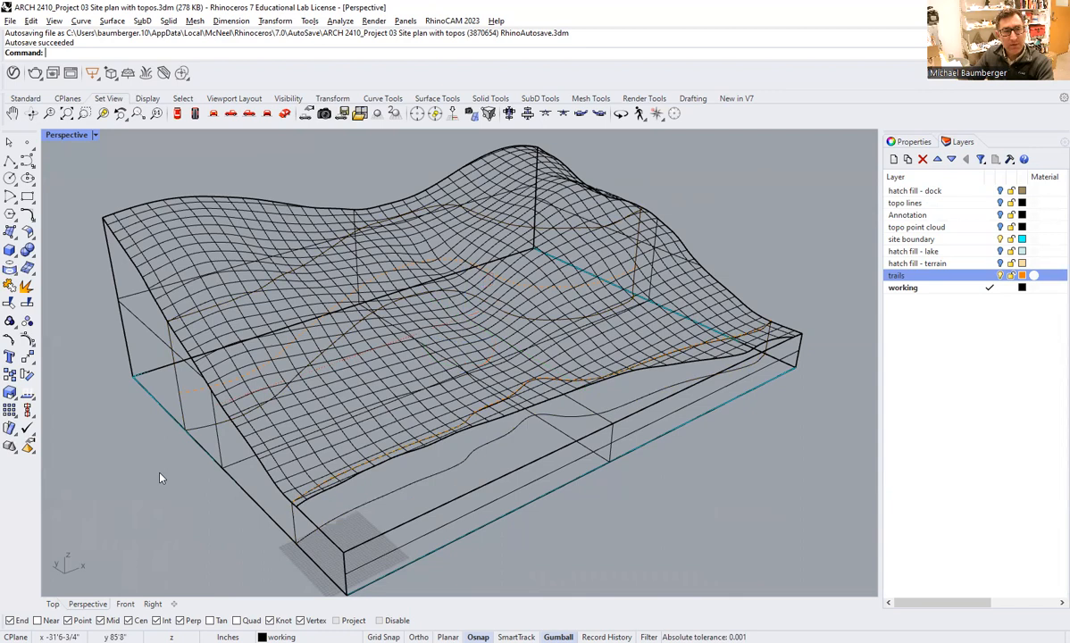
left_click(178, 401)
left_click(26, 268)
key("Escape")
left_click(176, 393)
key("Delete")
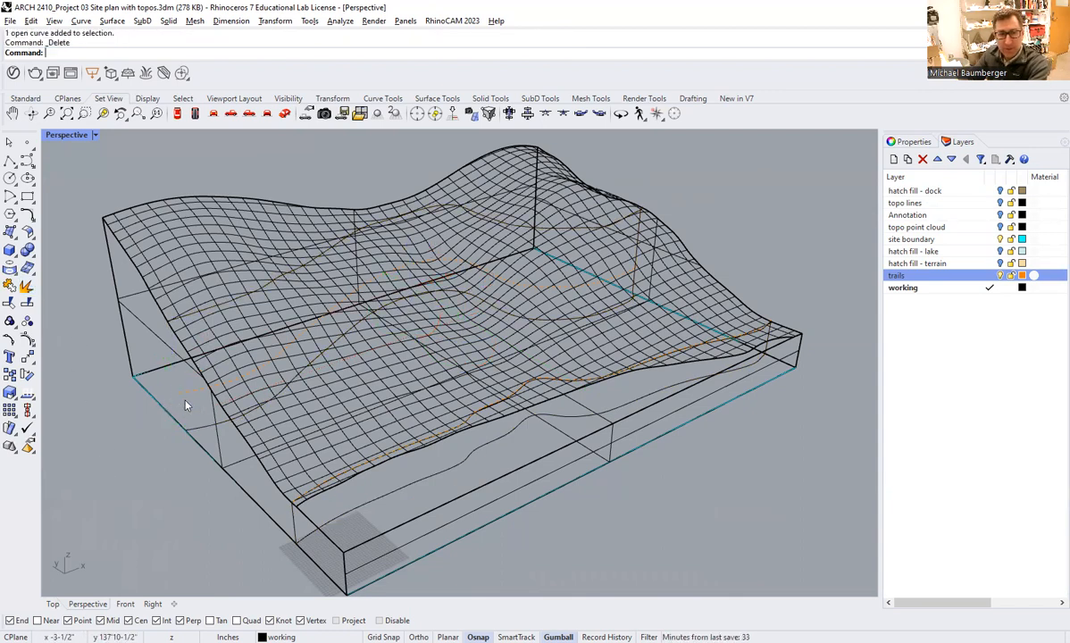
left_click(631, 255)
key("Delete")
Delete the front trail's projected segments on the steep end face and the underside of the solid.
left_click(277, 493)
left_click(26, 287)
key("Escape")
left_click(293, 519)
key("Delete")
left_click(334, 519)
key("Delete")
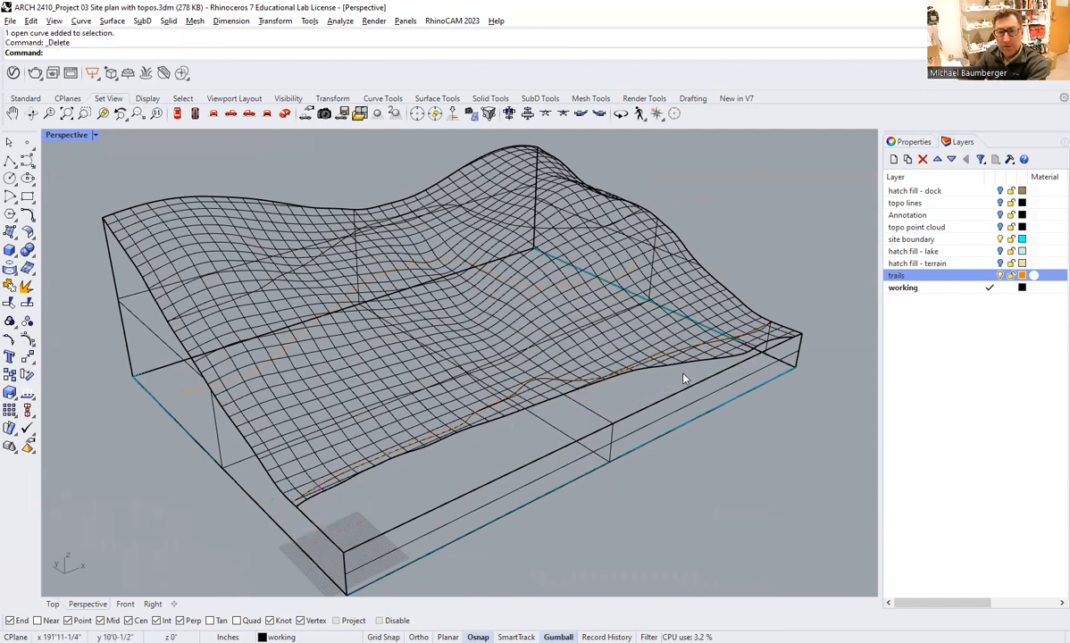
Delete the original front trail curve, leaving its projected copy on the terrain surface.
scroll(682, 372, "up", 2)
scroll(458, 396, "up", 3)
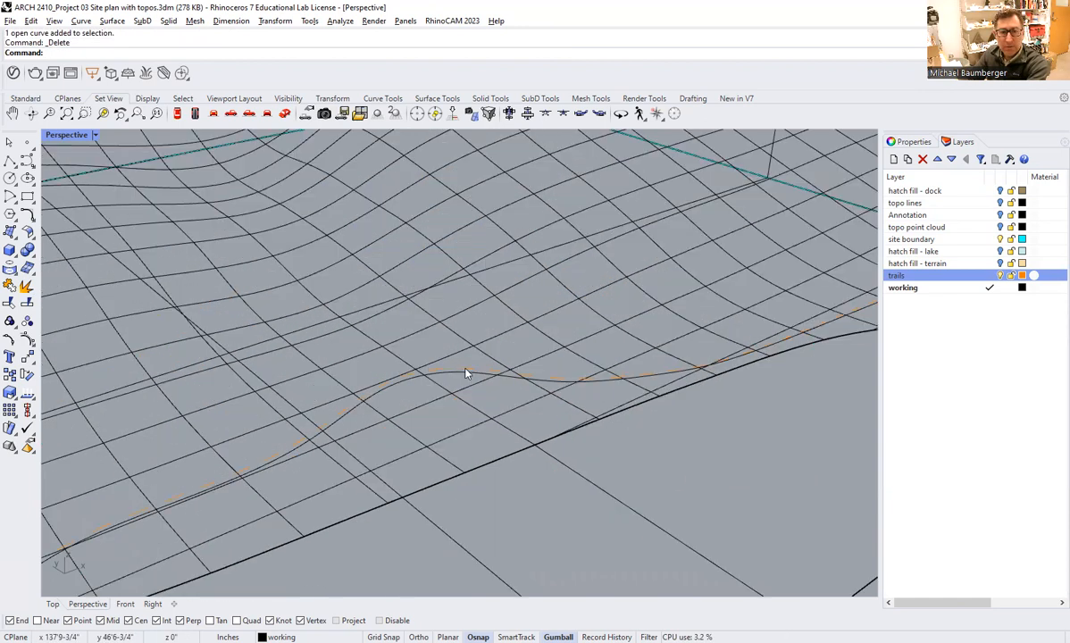
scroll(465, 372, "up", 2)
left_click(465, 372)
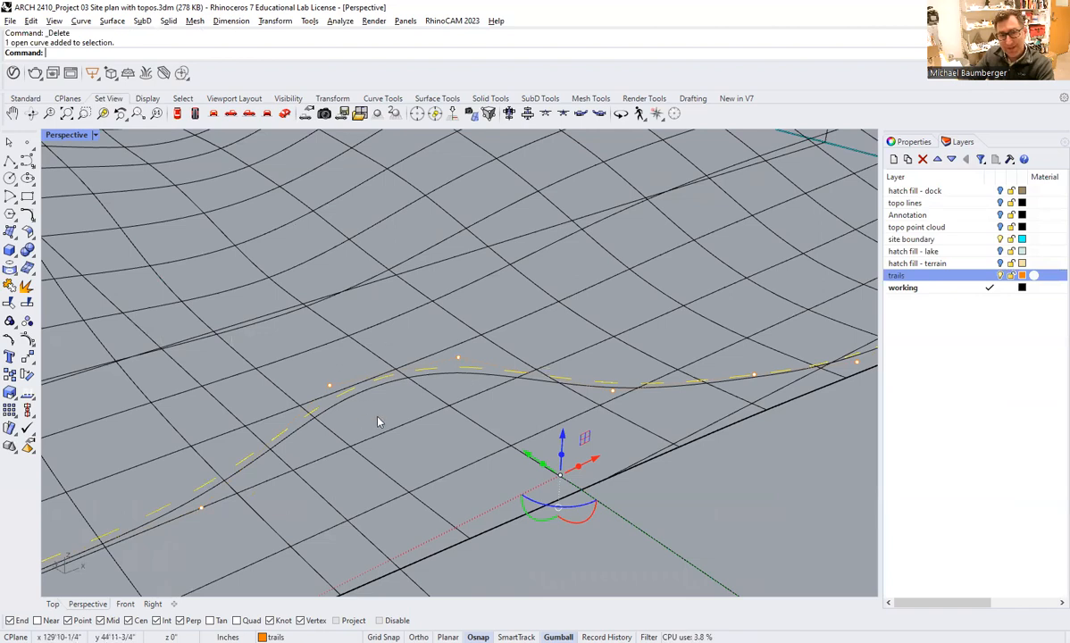
key("Escape")
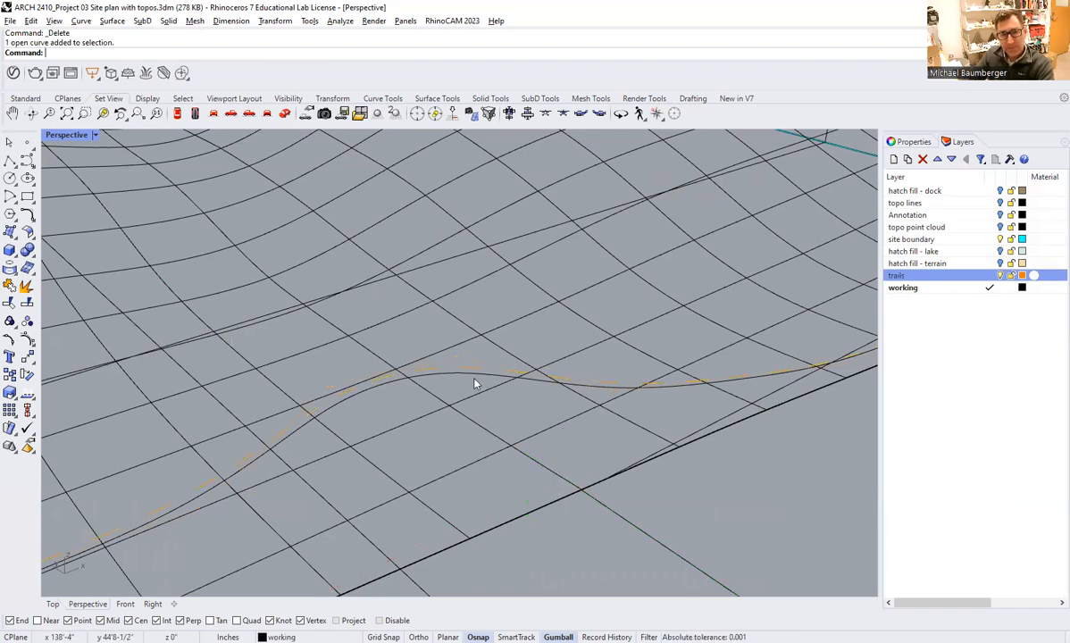
left_click(475, 382)
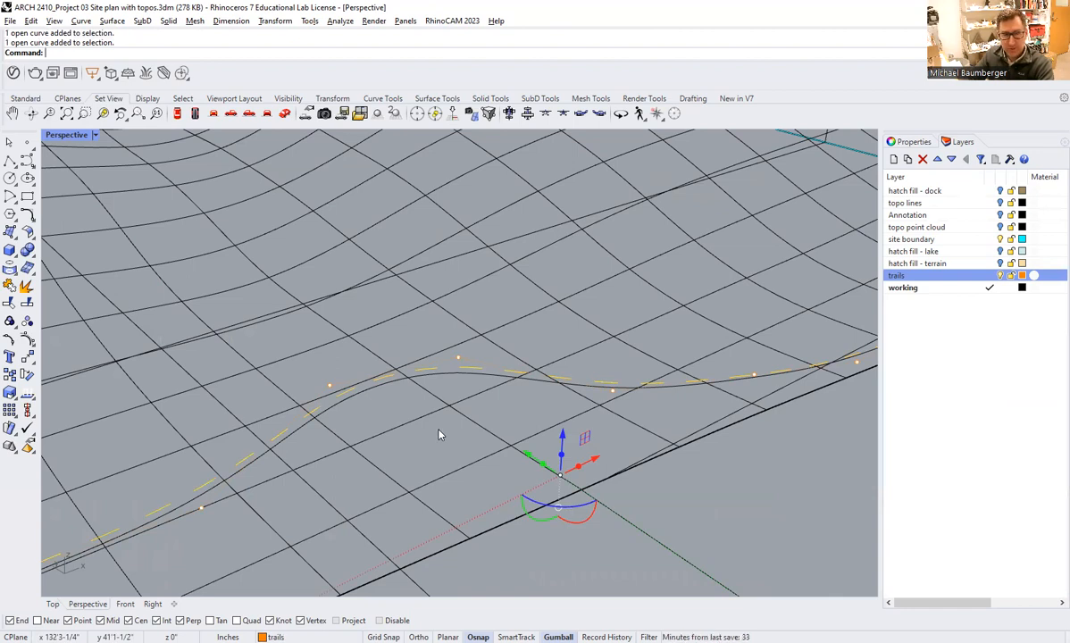
key("Delete")
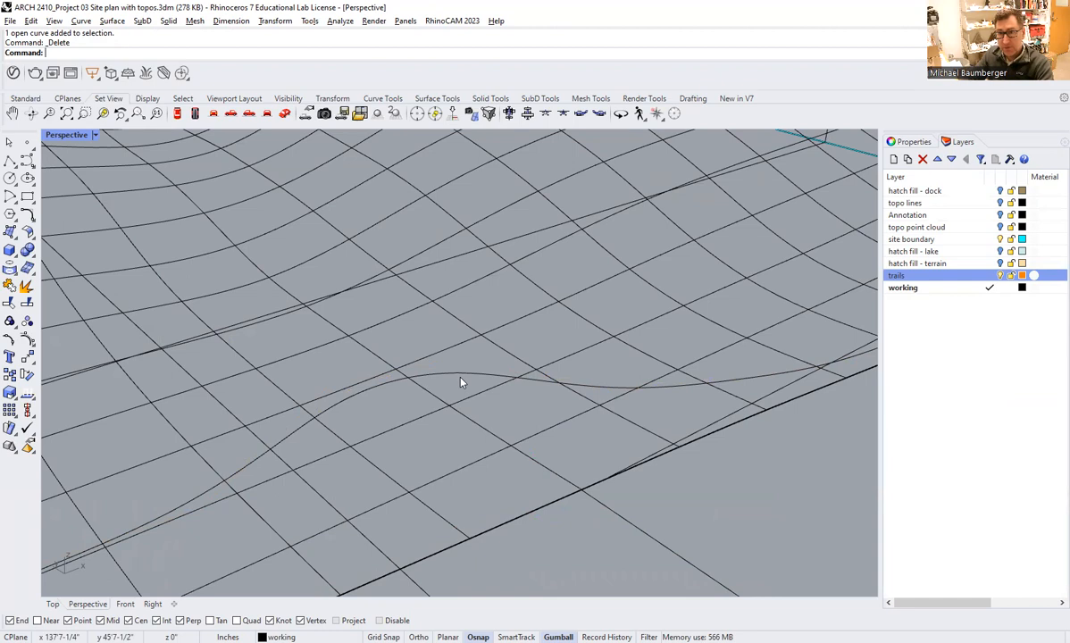
Select the projected front trail to examine its control points, then return to the overall terrain model.
left_click(461, 382)
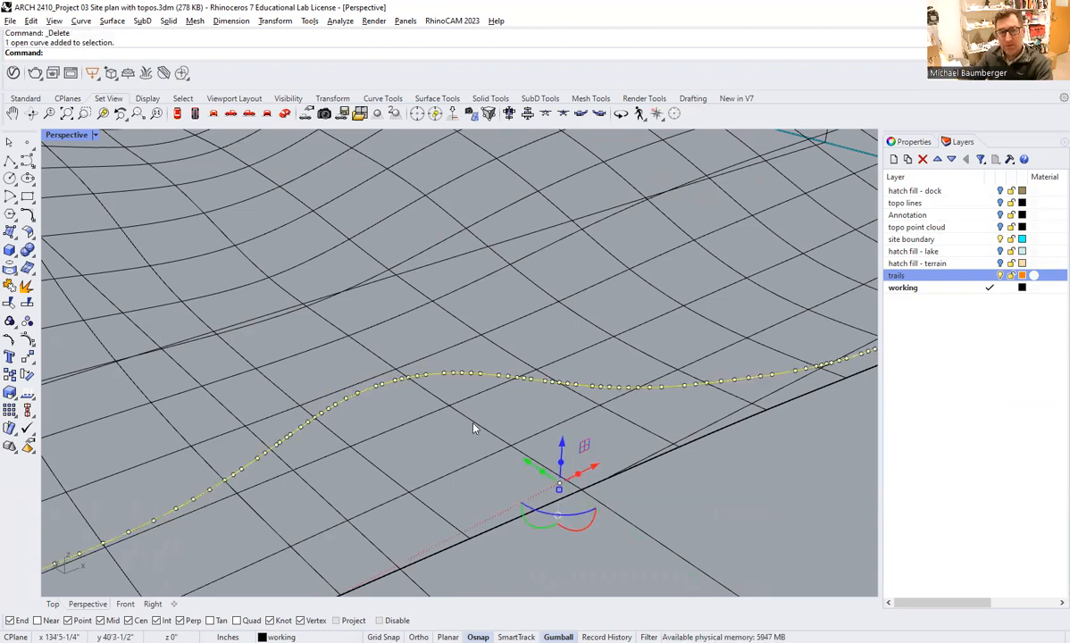
scroll(473, 426, "down", 2)
scroll(474, 426, "down", 3)
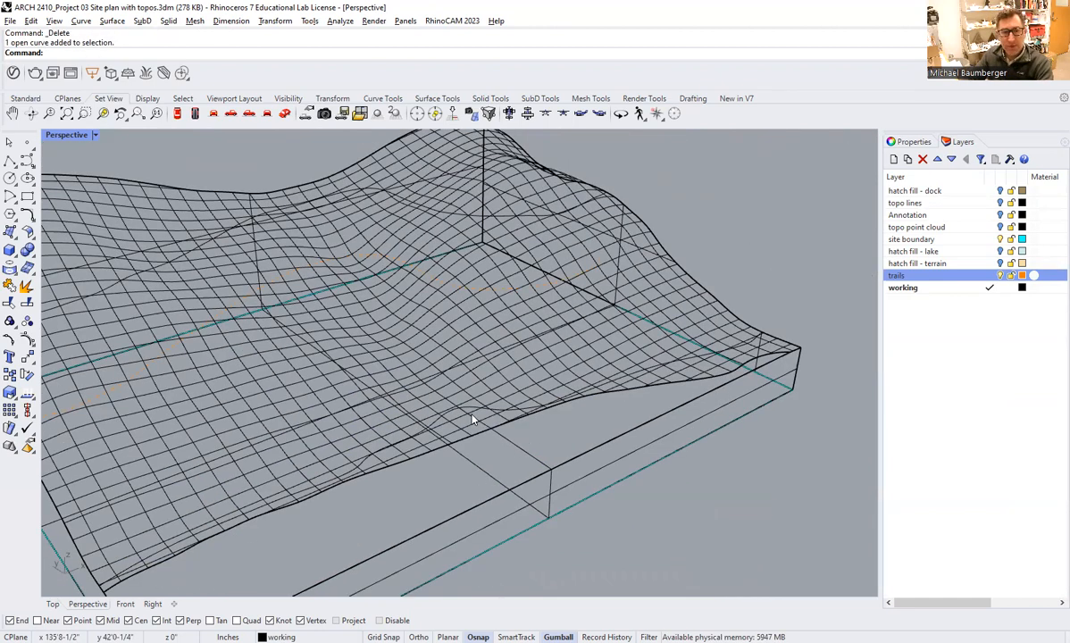
scroll(420, 410, "down", 3)
scroll(295, 455, "down", 1)
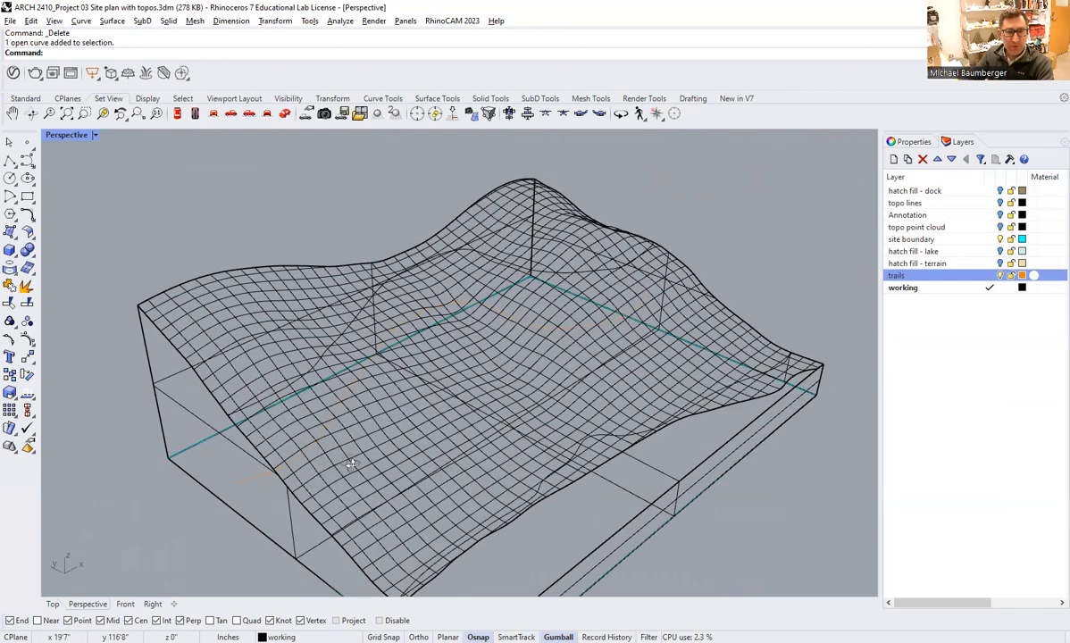
Select the original rear trail and its projected copy in turn to compare their positions, ending with nothing selected.
right_click_drag(358, 446, 363, 424)
left_click(352, 403)
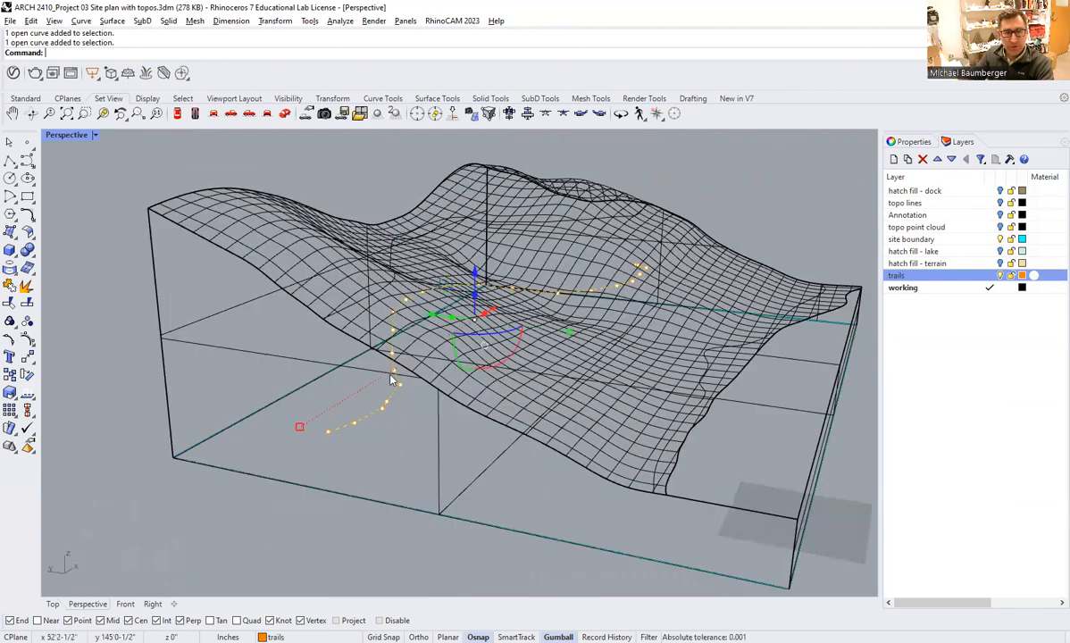
scroll(337, 393, "up", 3)
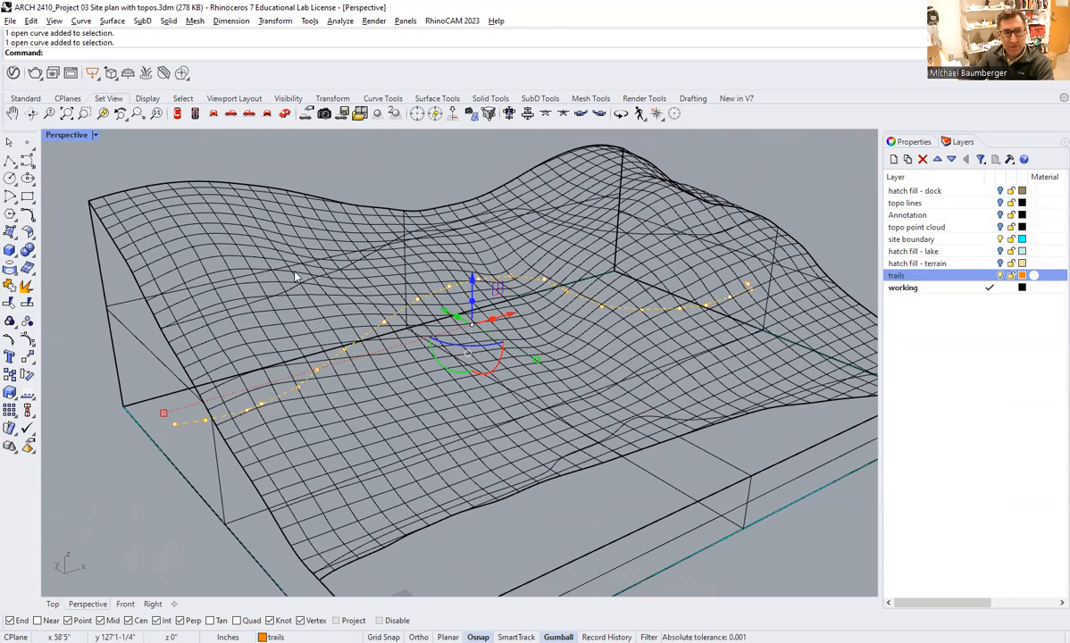
left_click(292, 288)
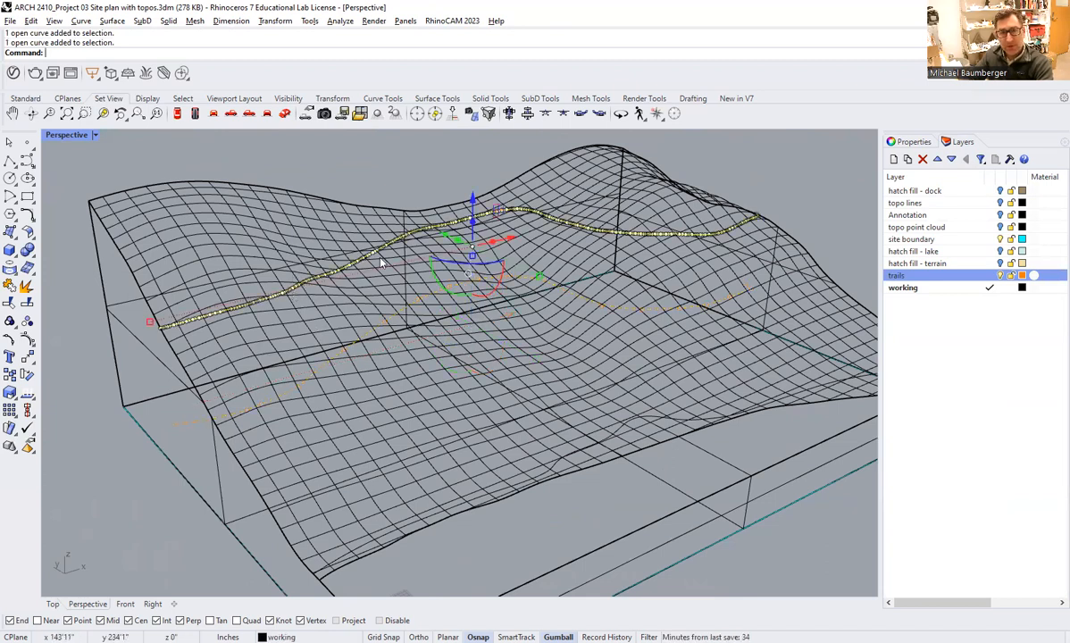
key("Escape")
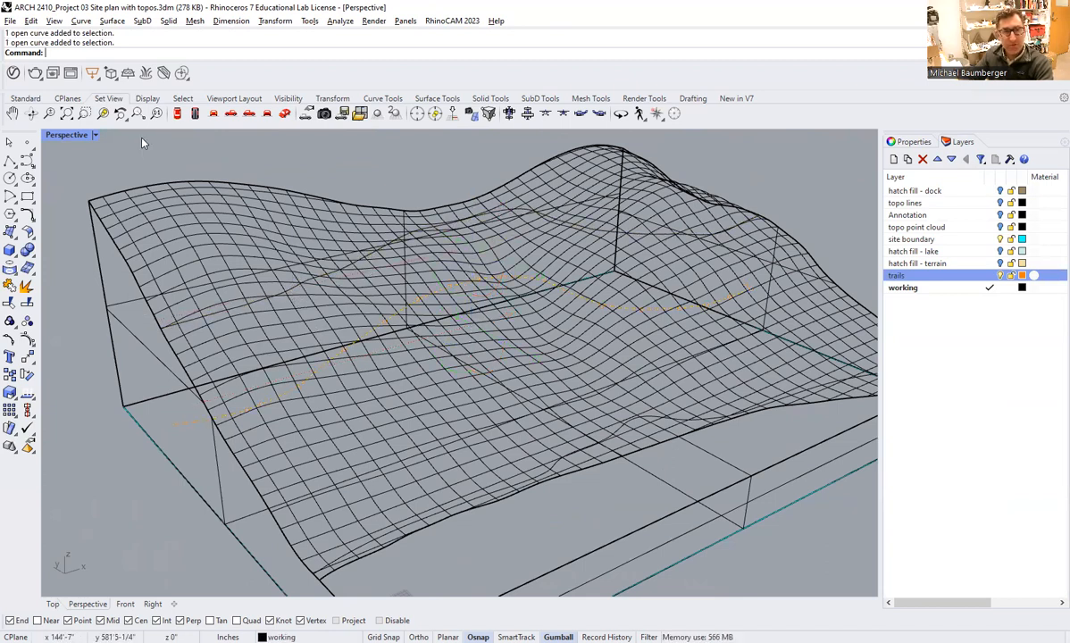
Set the Perspective viewport's display mode to Shaded.
left_click(96, 136)
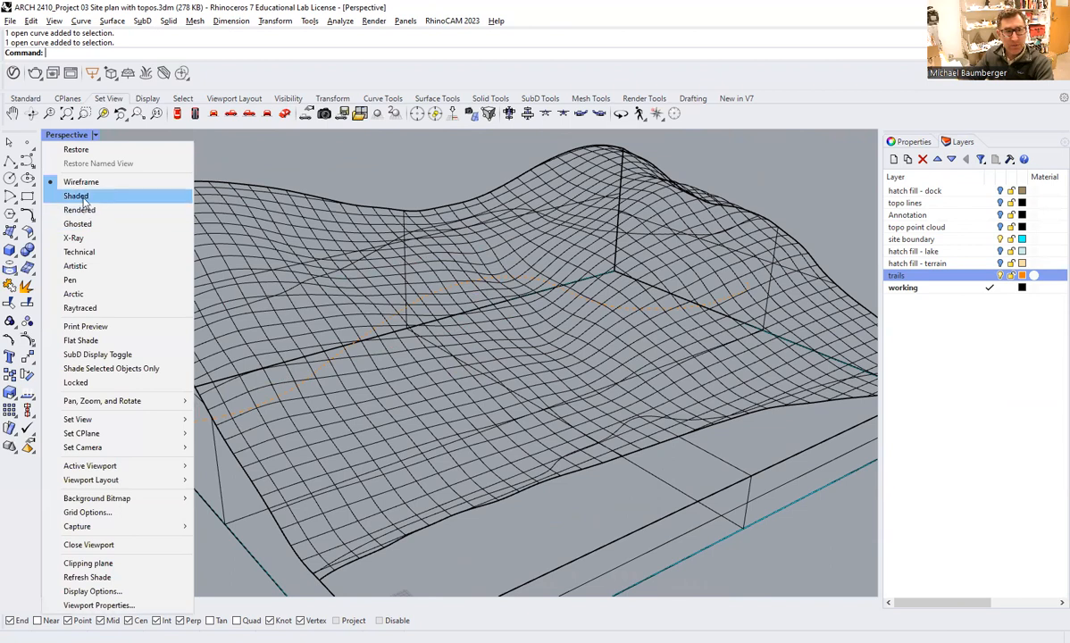
left_click(75, 195)
right_click_drag(503, 324, 662, 454)
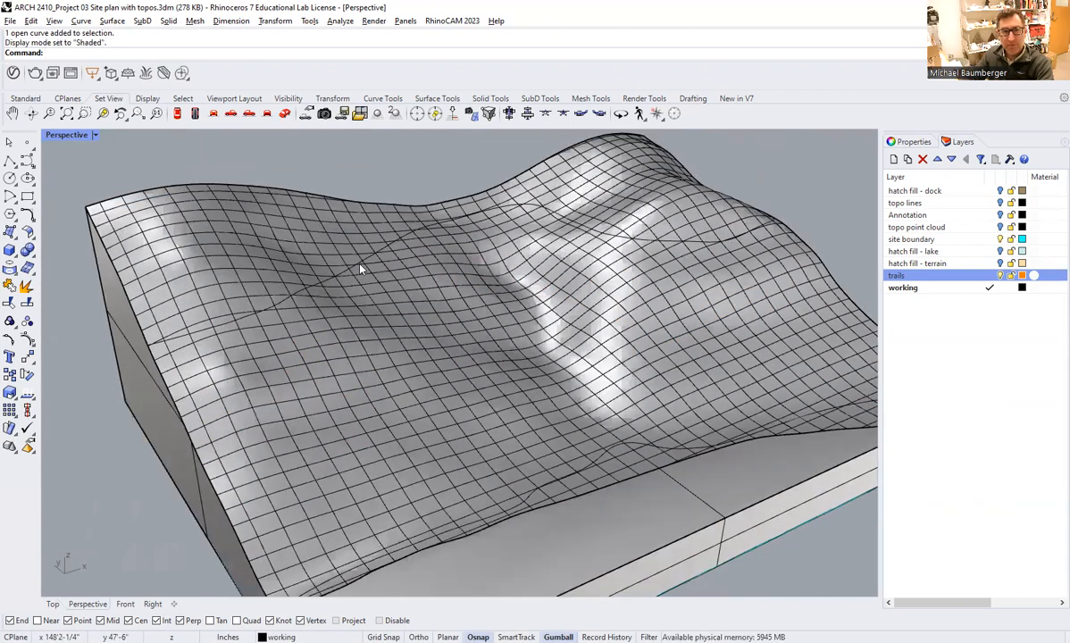
Select both projected trails and examine how they follow the shaded terrain from several angles, then clear the selection.
left_click(367, 258)
left_click(643, 445)
left_click(633, 444)
left_click(391, 272)
left_click(438, 293)
right_click_drag(447, 296, 530, 335)
scroll(534, 330, "down", 4)
scroll(518, 284, "up", 5)
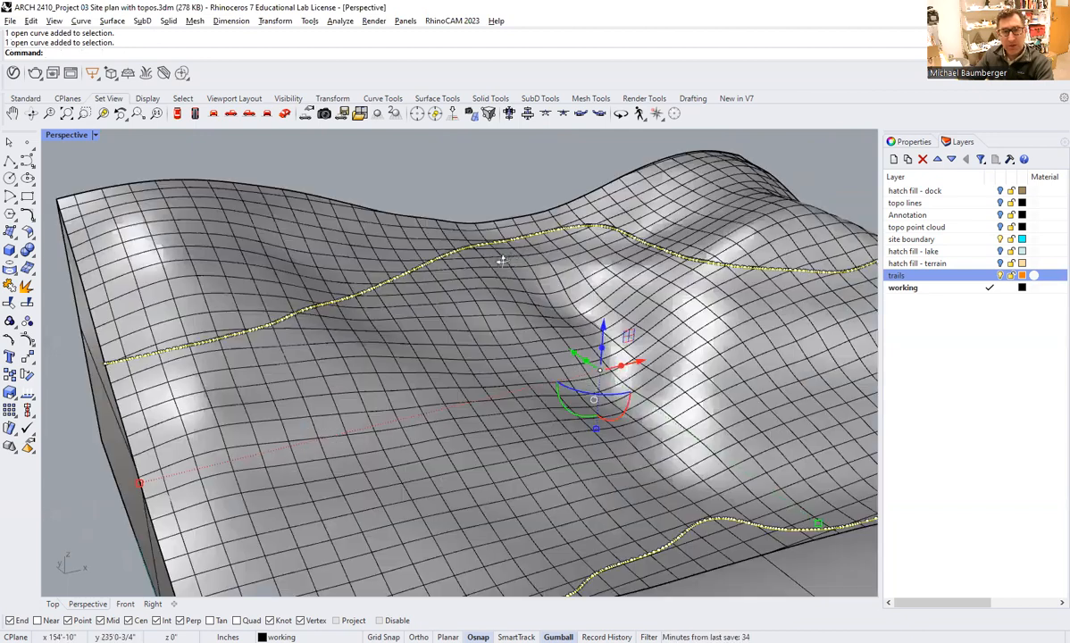
right_click_drag(570, 270, 515, 305)
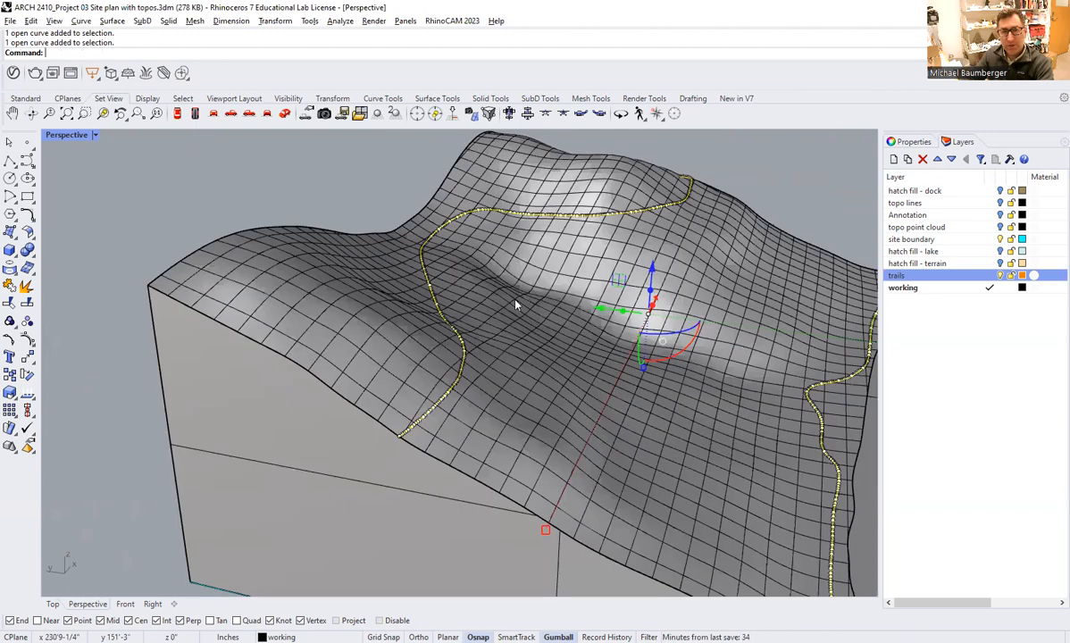
right_click_drag(575, 353, 486, 338)
left_click(321, 205)
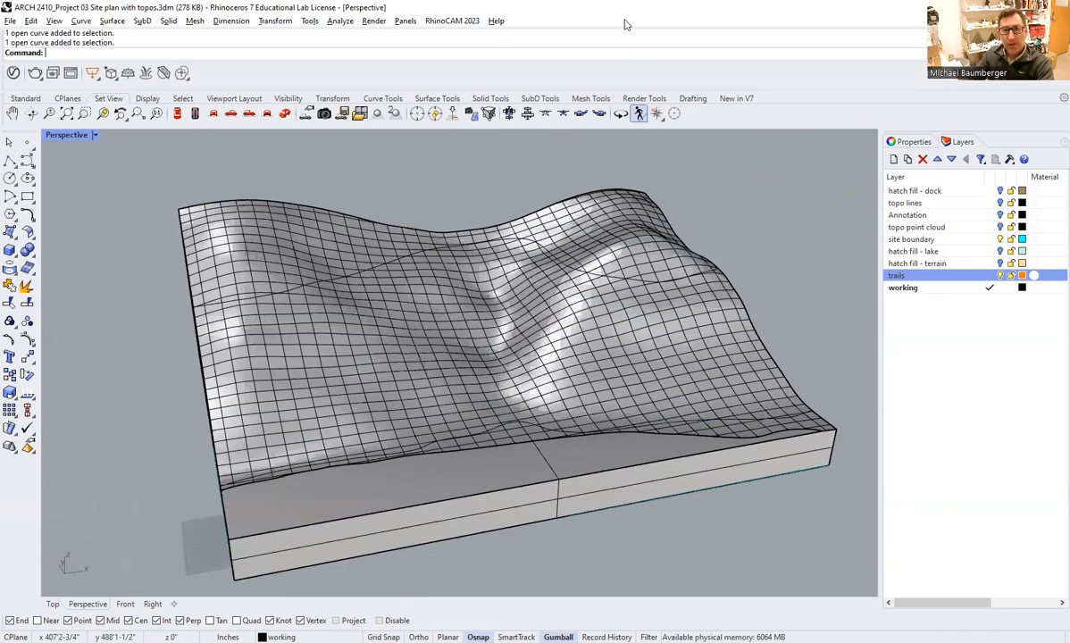